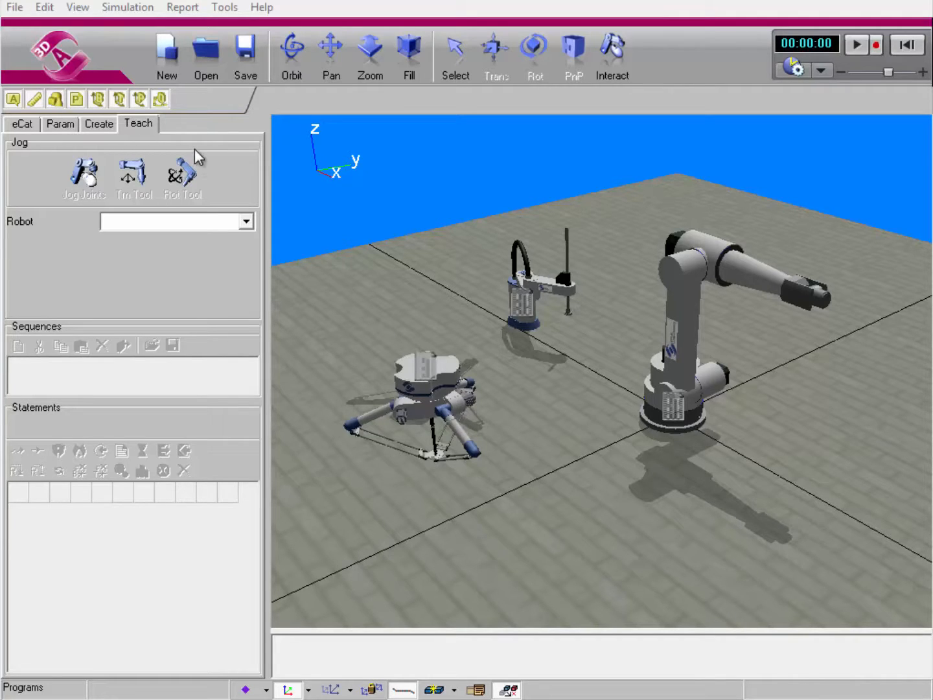
Step: Select the delta robot's program and activate Translate World Frame for that robot
{"action": "left_click", "coordinate": [423, 368]}
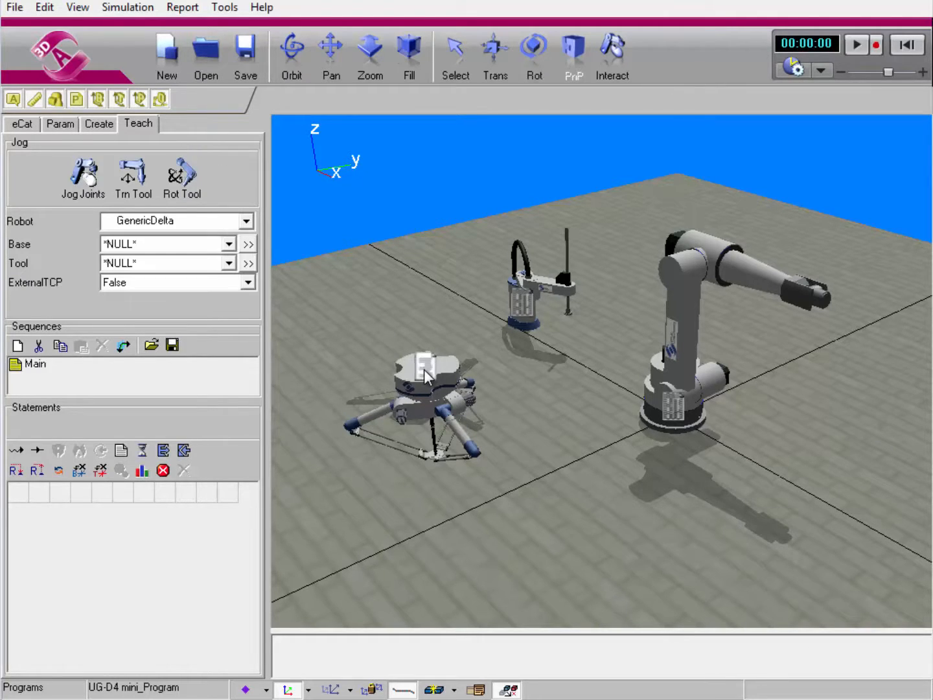
{"action": "right_click", "coordinate": [289, 254]}
{"action": "left_click", "coordinate": [295, 328]}
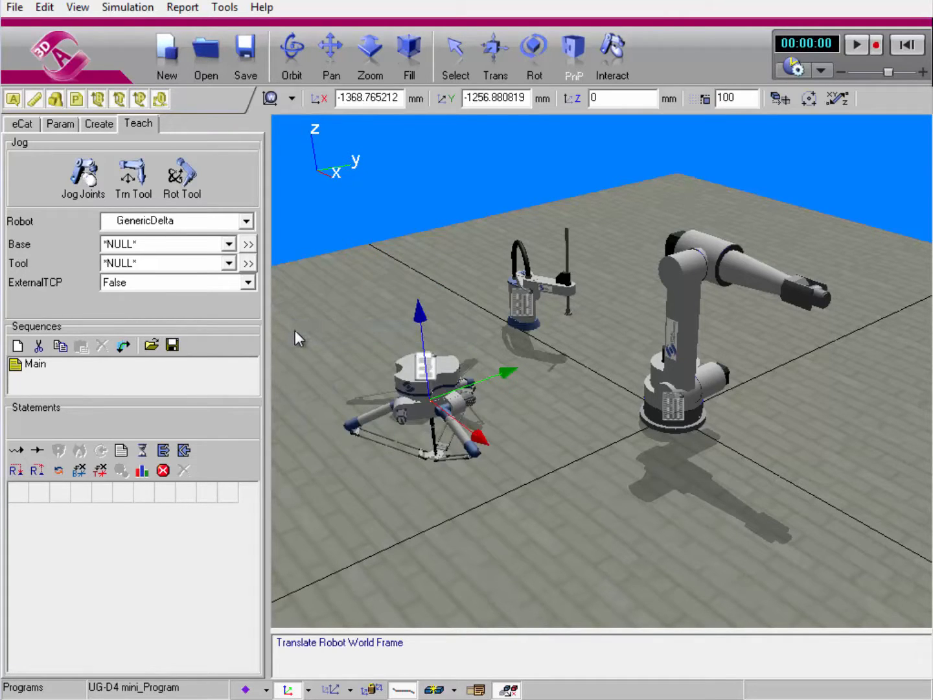
Step: Rotate the delta robot's world frame to about 16° around Y
{"action": "right_click", "coordinate": [288, 282]}
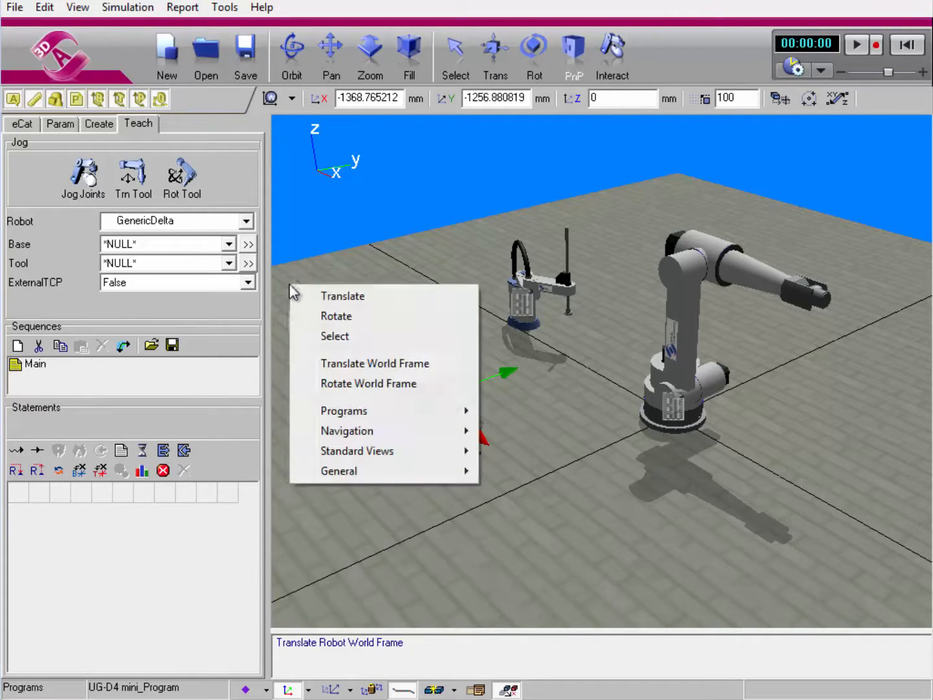
{"action": "left_click", "coordinate": [302, 385]}
{"action": "mouse_move", "coordinate": [334, 534]}
{"action": "right_mouse_down"}
{"action": "mouse_move", "coordinate": [365, 538]}
{"action": "mouse_move", "coordinate": [378, 517]}
{"action": "mouse_move", "coordinate": [354, 517]}
{"action": "mouse_move", "coordinate": [370, 534]}
{"action": "mouse_move", "coordinate": [348, 539]}
{"action": "right_mouse_up"}
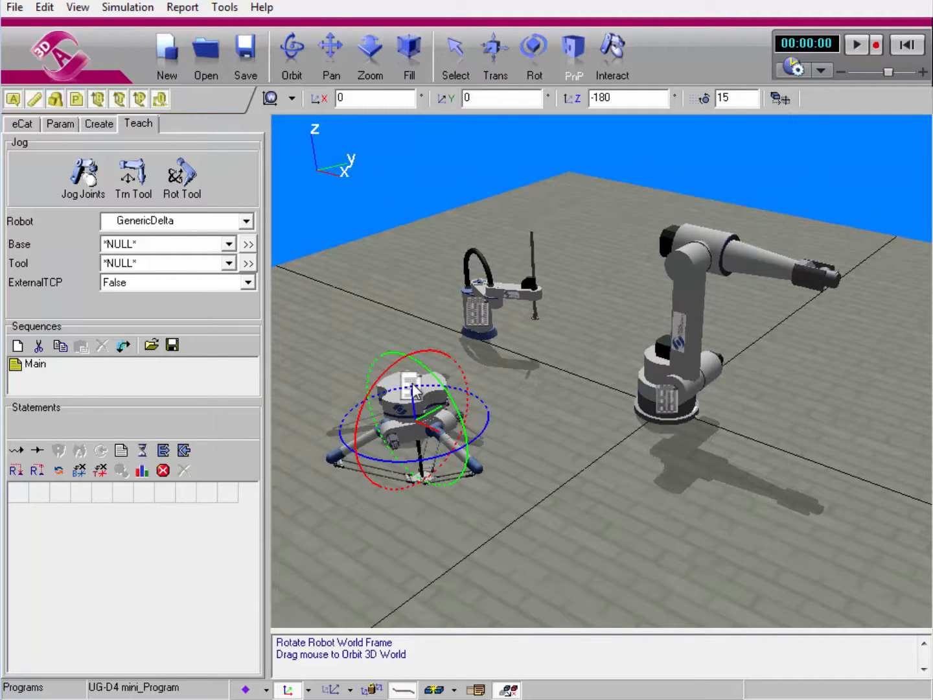
{"action": "mouse_move", "coordinate": [408, 522]}
{"action": "right_mouse_down"}
{"action": "mouse_move", "coordinate": [406, 550]}
{"action": "mouse_move", "coordinate": [423, 529]}
{"action": "mouse_move", "coordinate": [412, 518]}
{"action": "right_mouse_up"}
{"action": "left_click_drag", "start_coordinate": [416, 510], "coordinate": [433, 468]}
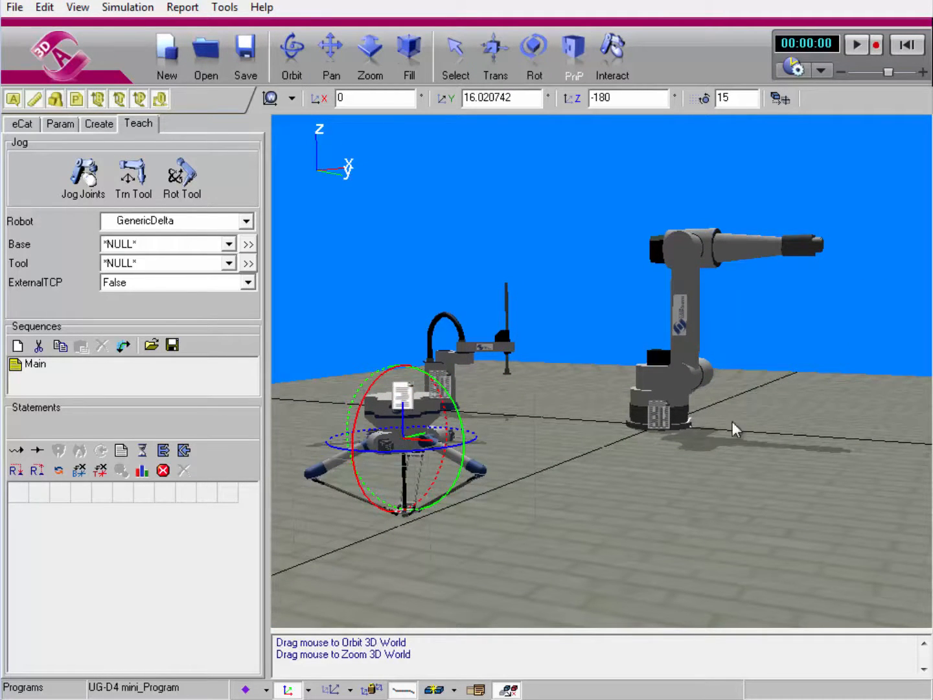
Step: Select the articulated robot's program and set its base to BASE_1
{"action": "left_click", "coordinate": [668, 423]}
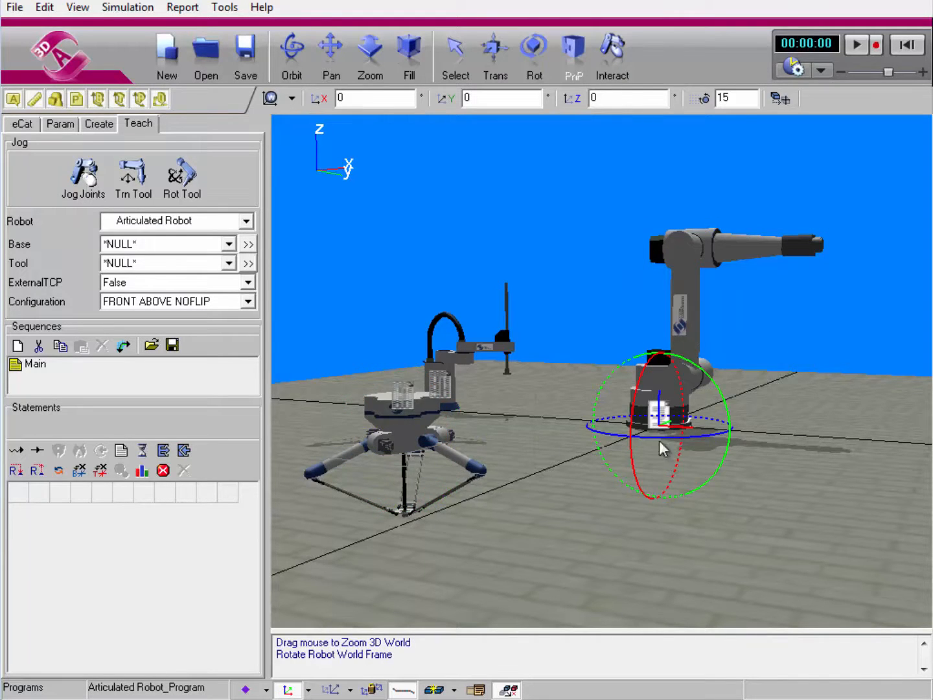
{"action": "right_click_drag", "start_coordinate": [621, 552], "coordinate": [570, 519]}
{"action": "left_click", "coordinate": [486, 400]}
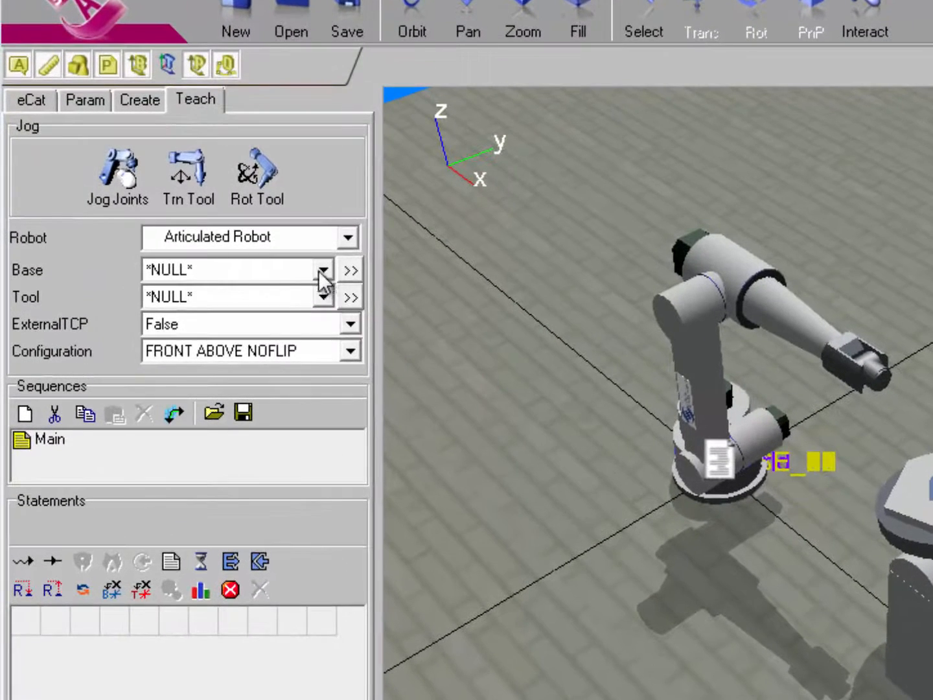
{"action": "left_click", "coordinate": [322, 271]}
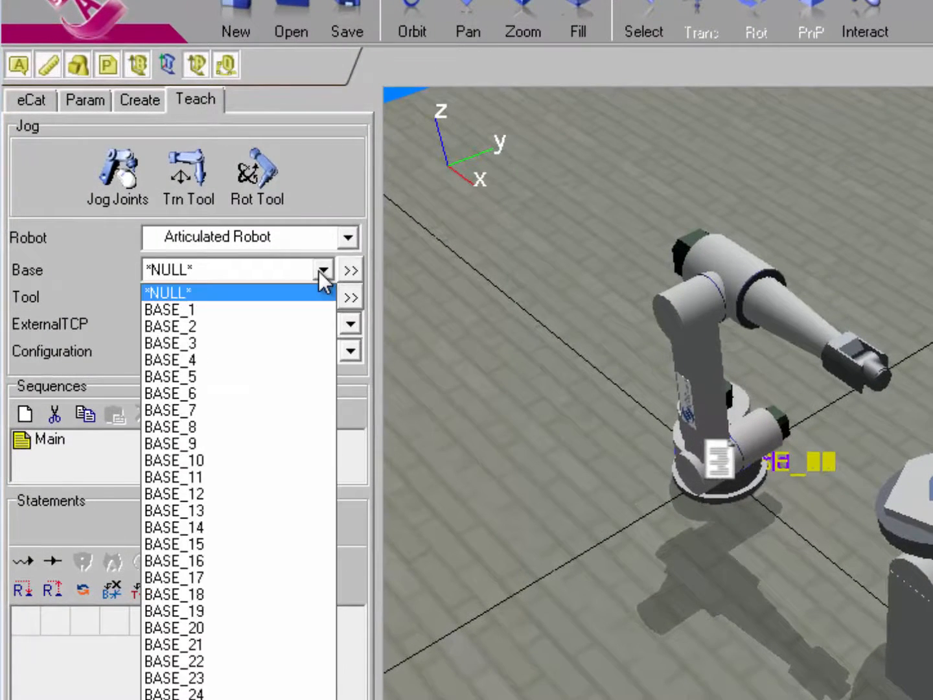
{"action": "left_click", "coordinate": [314, 304]}
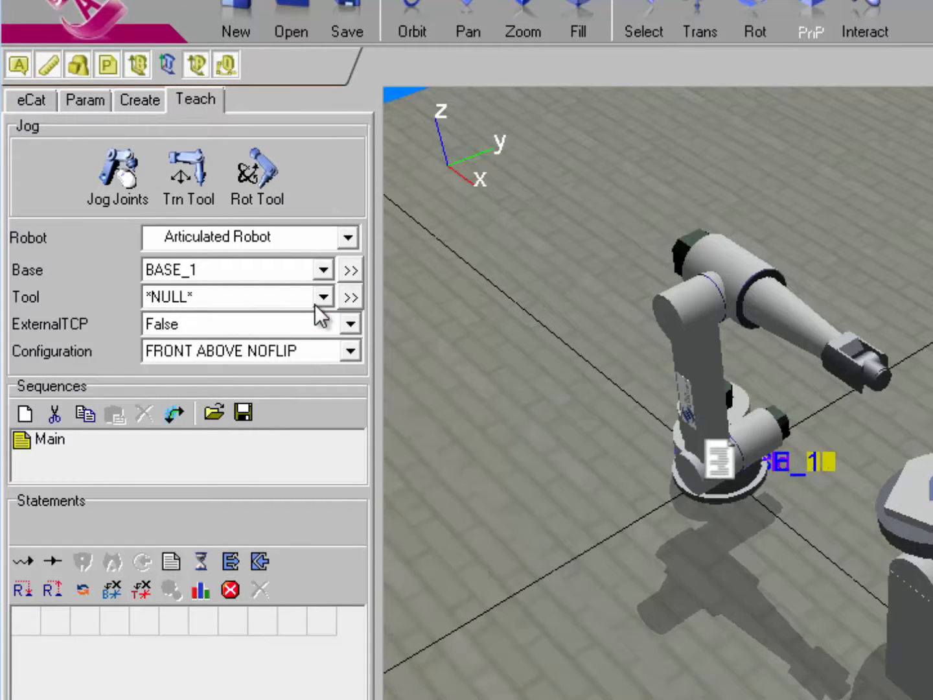
Step: Open the base frames editor, add a new base frame and delete it again
{"action": "left_click", "coordinate": [348, 271]}
{"action": "left_click", "coordinate": [426, 381]}
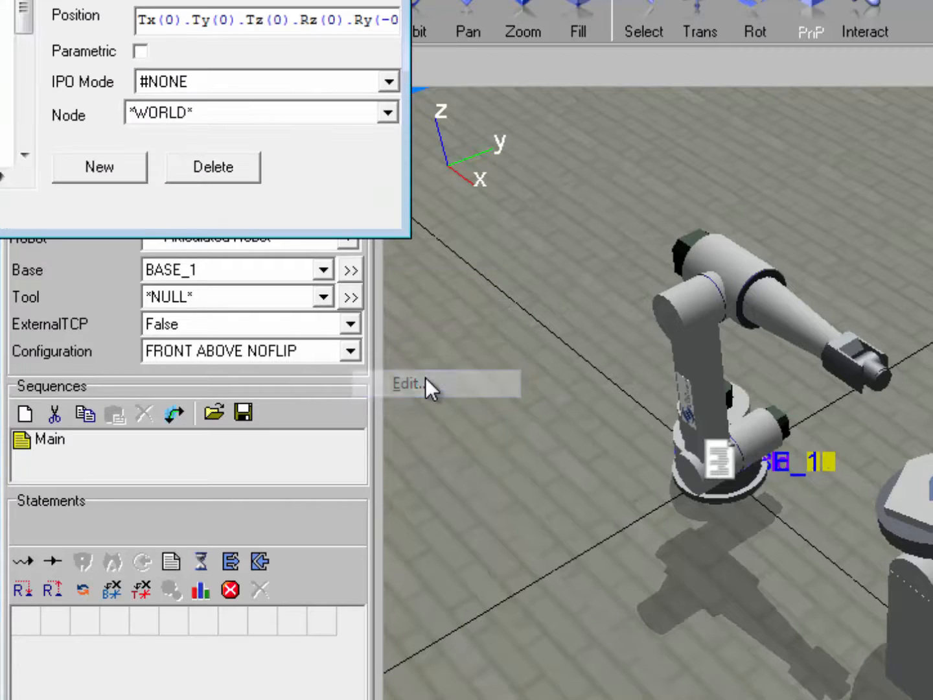
{"action": "left_click_drag", "start_coordinate": [207, 1], "coordinate": [563, 175]}
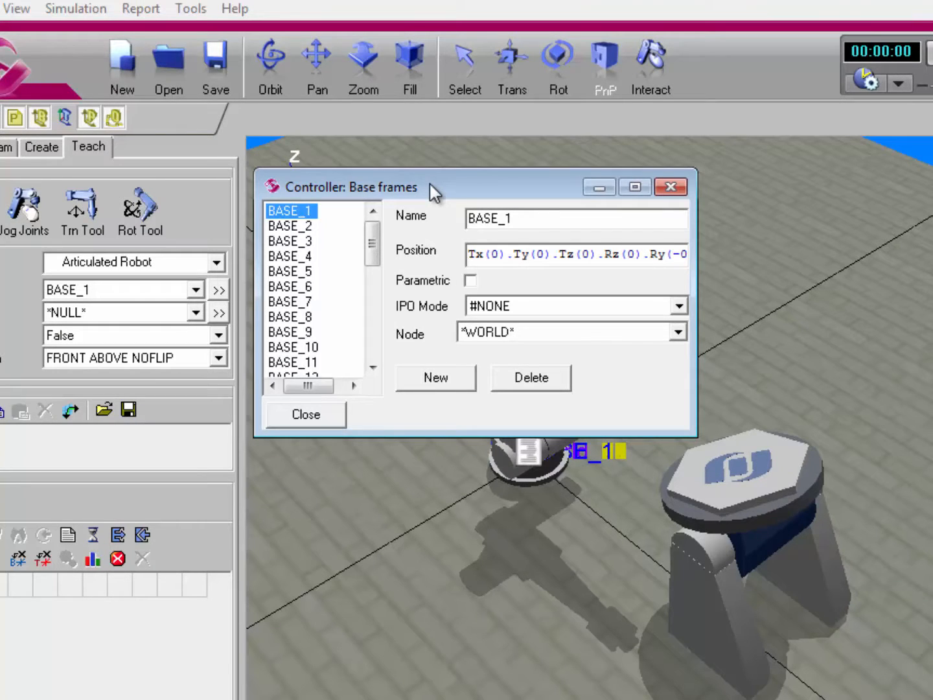
{"action": "left_click", "coordinate": [433, 374]}
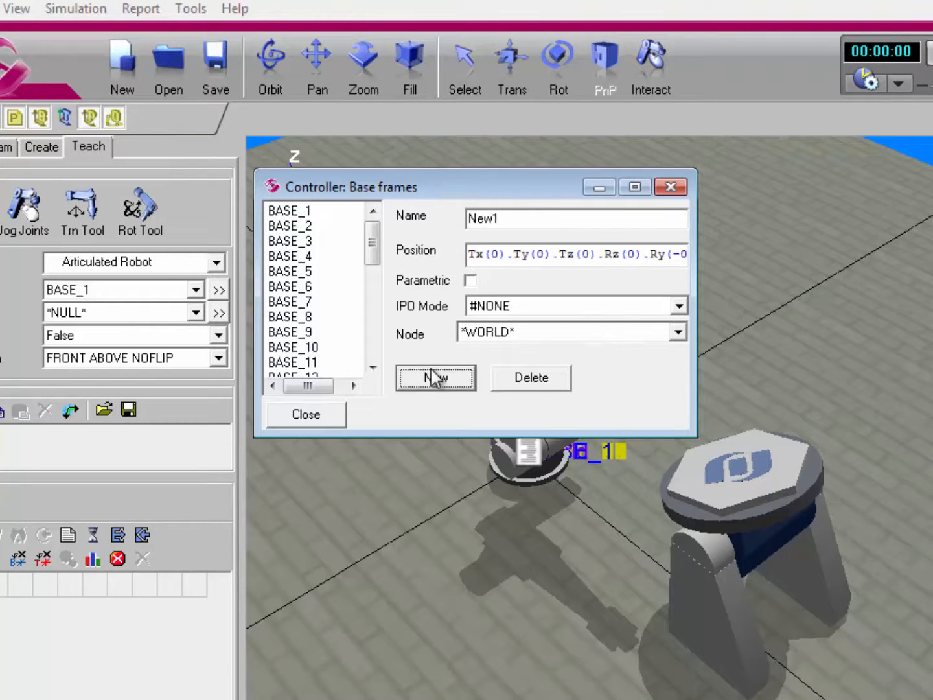
{"action": "left_click", "coordinate": [504, 380]}
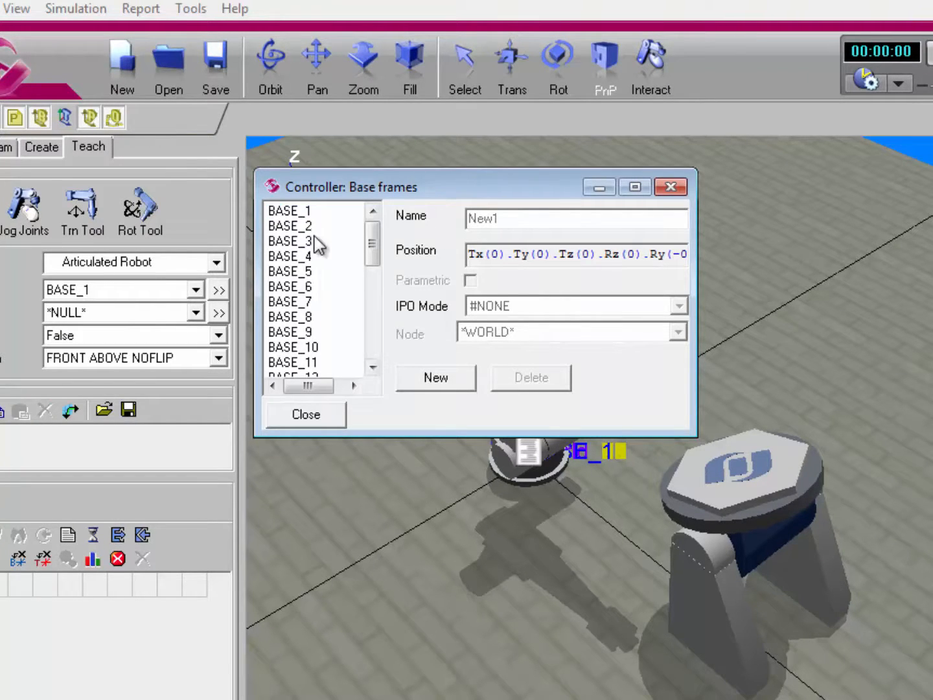
Step: Examine the settings of BASE_1 in the base frames editor and close the editor
{"action": "left_click", "coordinate": [294, 212]}
{"action": "left_click", "coordinate": [296, 212]}
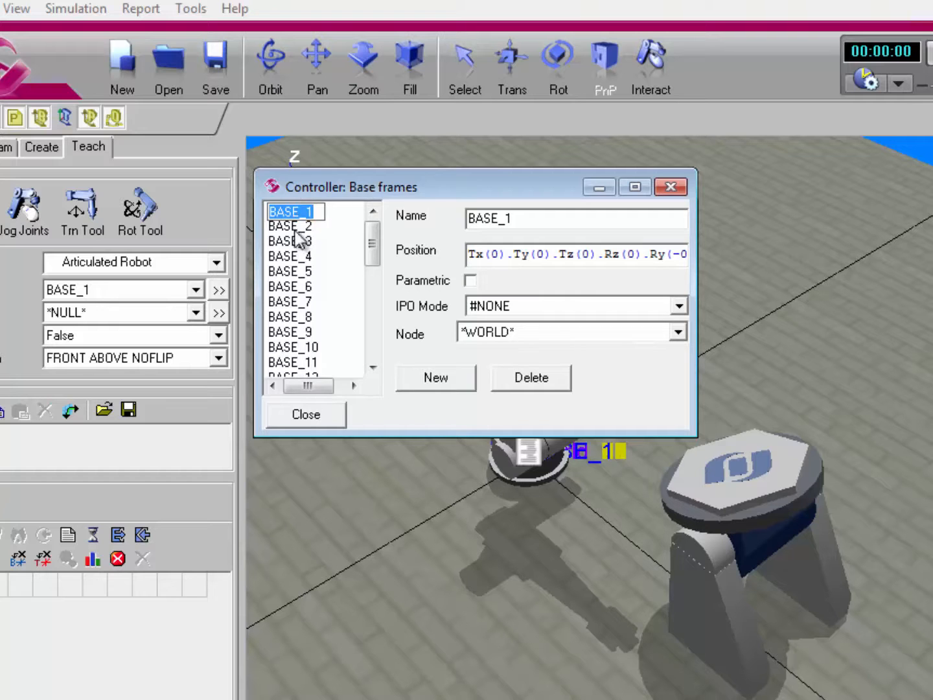
{"action": "left_click", "coordinate": [305, 416]}
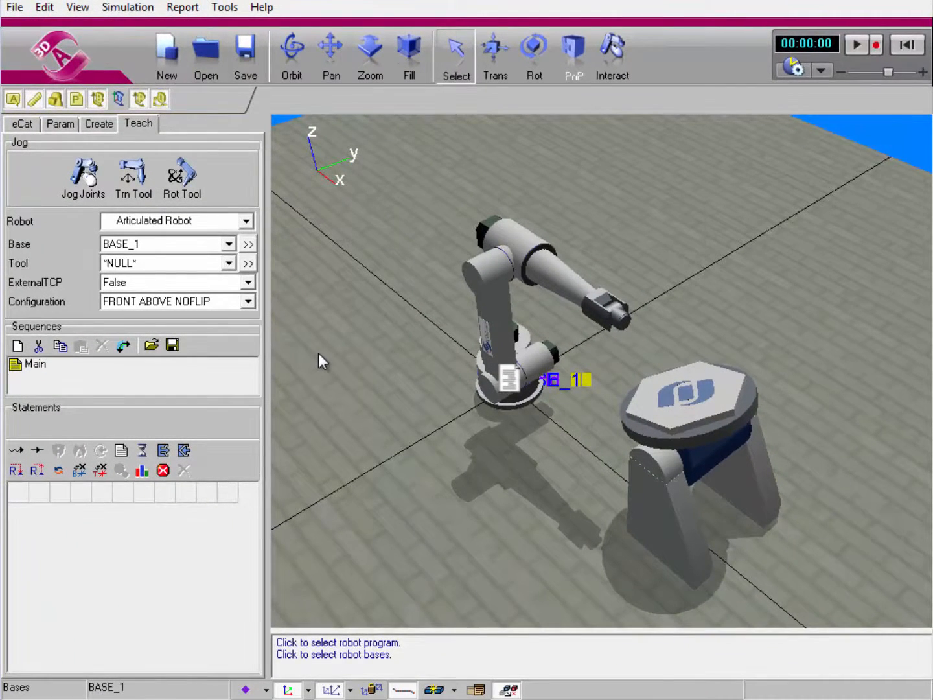
Step: Add a linear motion statement at the current tool position with BASE_1 as base, and review its statement properties
{"action": "left_click", "coordinate": [230, 244]}
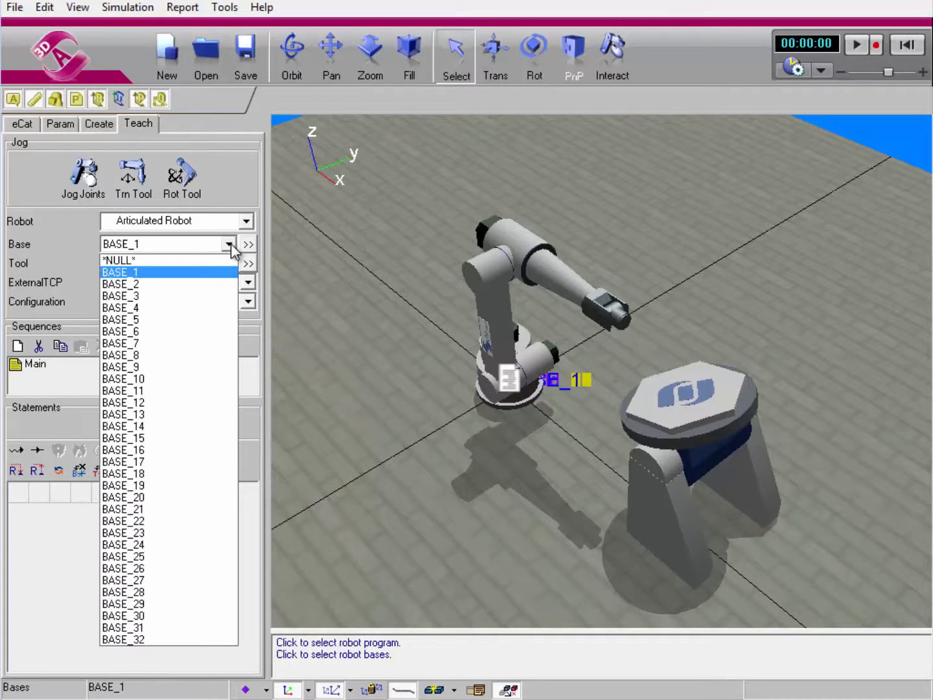
{"action": "left_click", "coordinate": [223, 272]}
{"action": "left_click", "coordinate": [138, 185]}
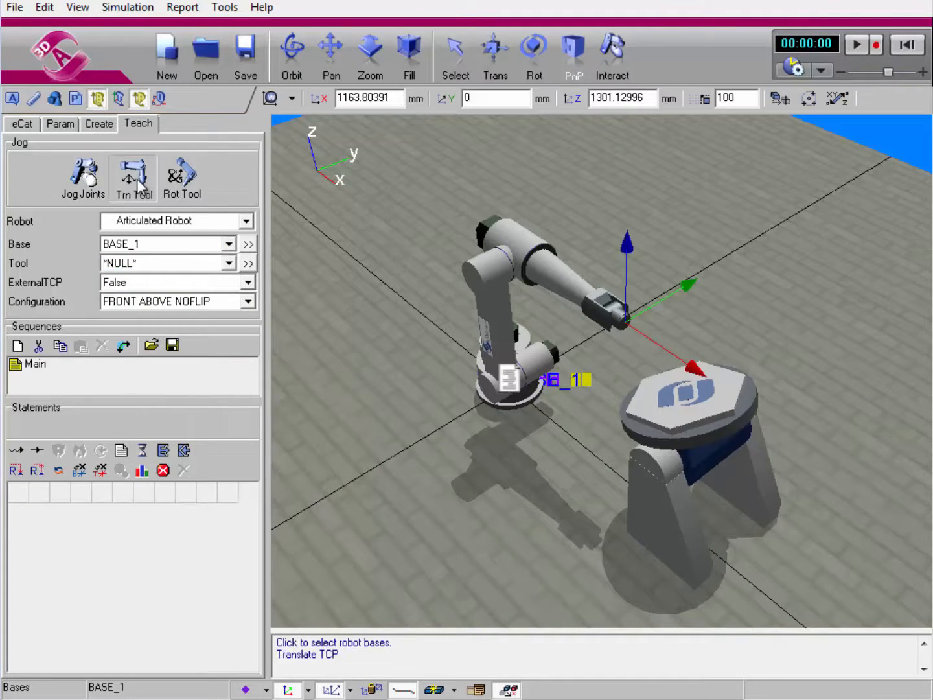
{"action": "left_click", "coordinate": [37, 453]}
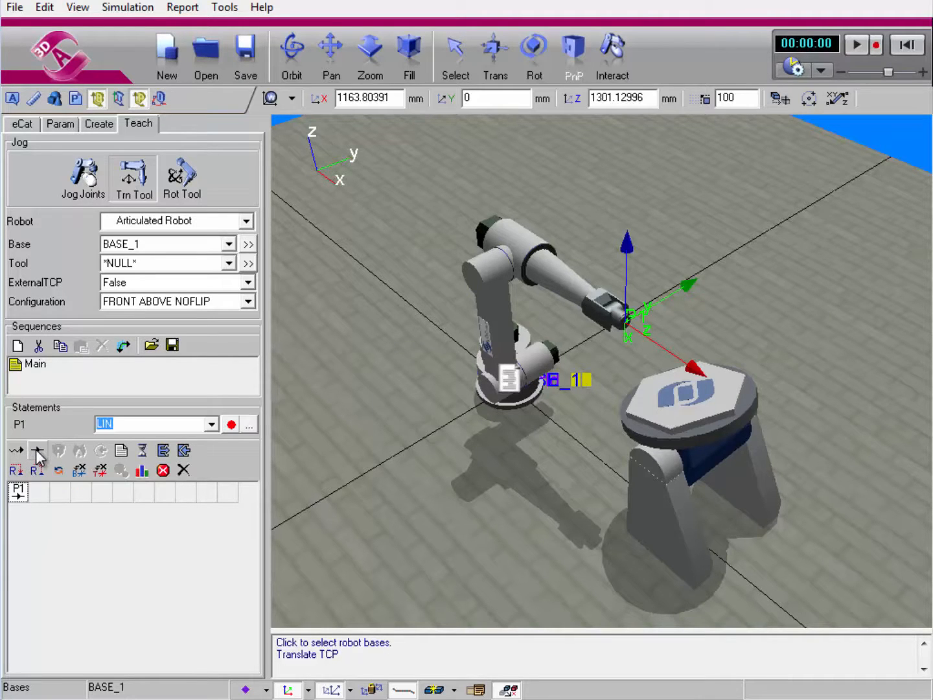
{"action": "double_click", "coordinate": [19, 494]}
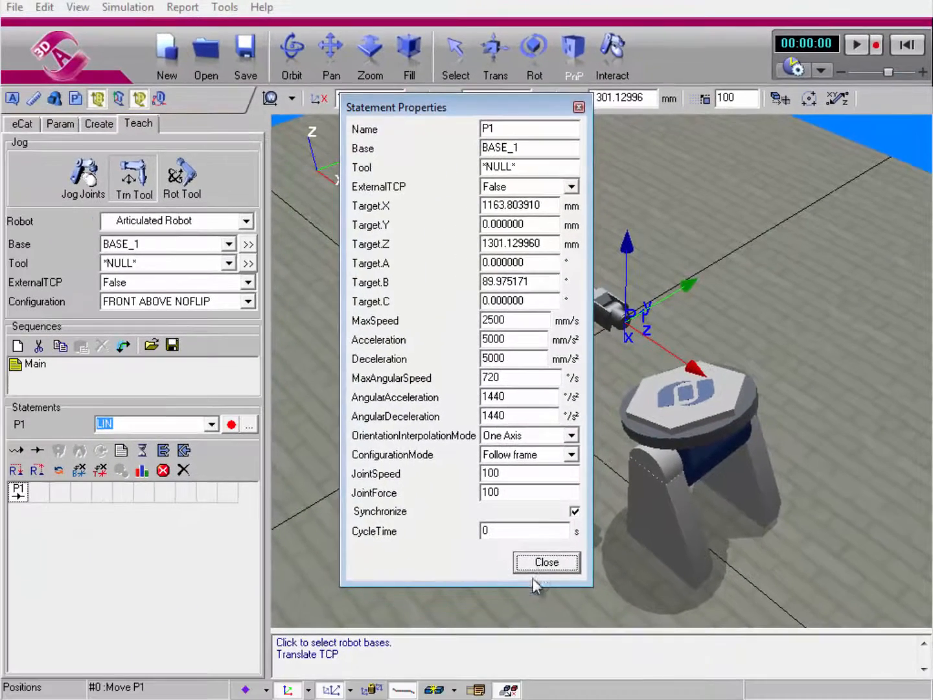
{"action": "left_click", "coordinate": [540, 569]}
Step: Translate BASE_1 along Y to about -1159 mm
{"action": "left_click", "coordinate": [252, 246]}
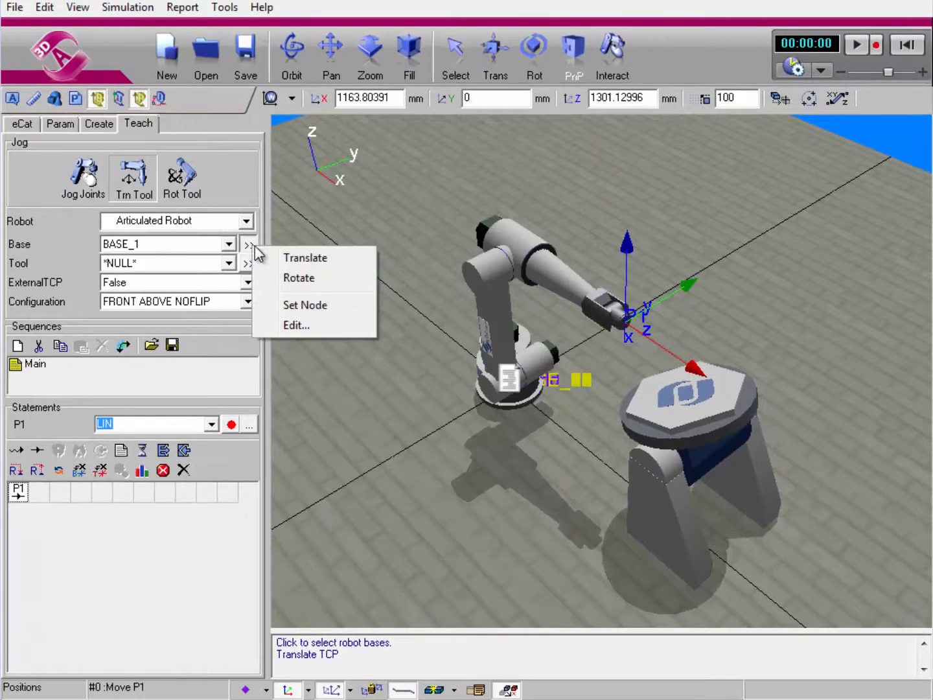
{"action": "left_click", "coordinate": [293, 260]}
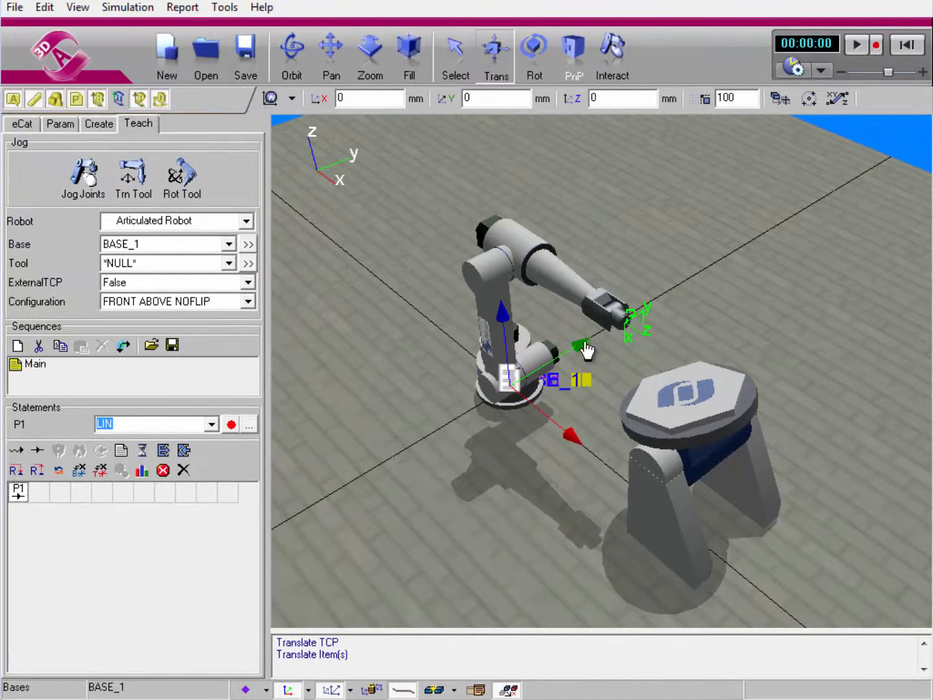
{"action": "left_click_drag", "start_coordinate": [586, 350], "coordinate": [459, 428]}
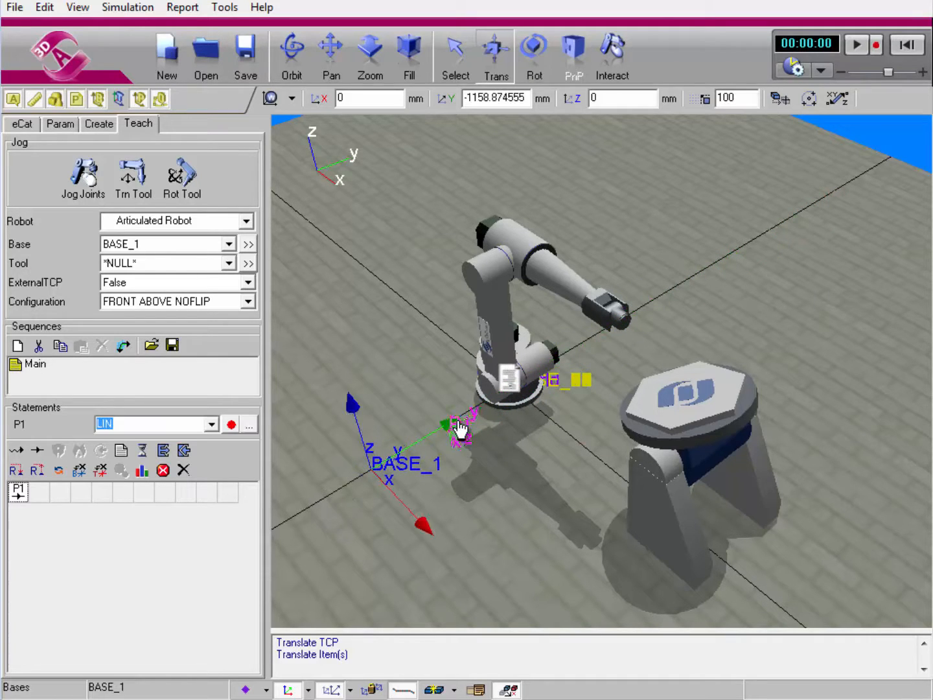
{"action": "middle_click_drag", "start_coordinate": [358, 576], "coordinate": [385, 562]}
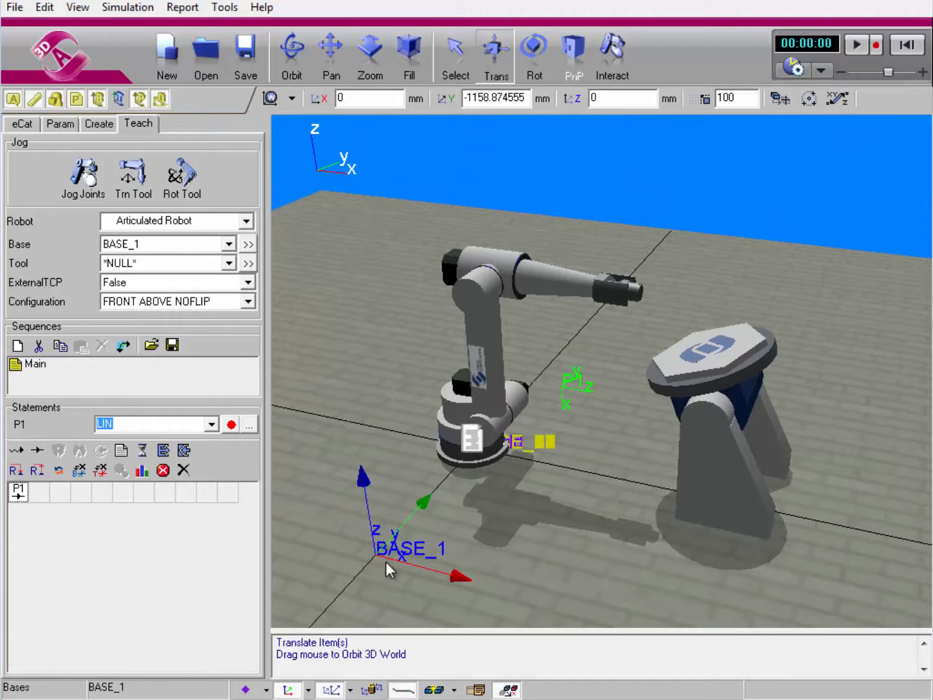
Step: Reset the Y position of BASE_1 to zero and leave the Translate tool
{"action": "left_click", "coordinate": [455, 52]}
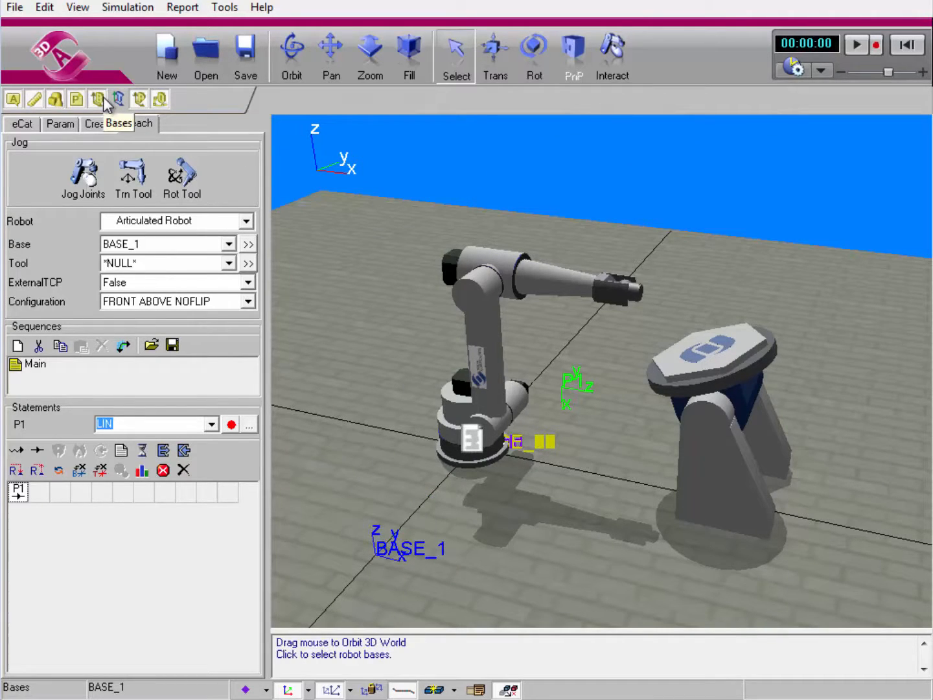
{"action": "left_click", "coordinate": [379, 552]}
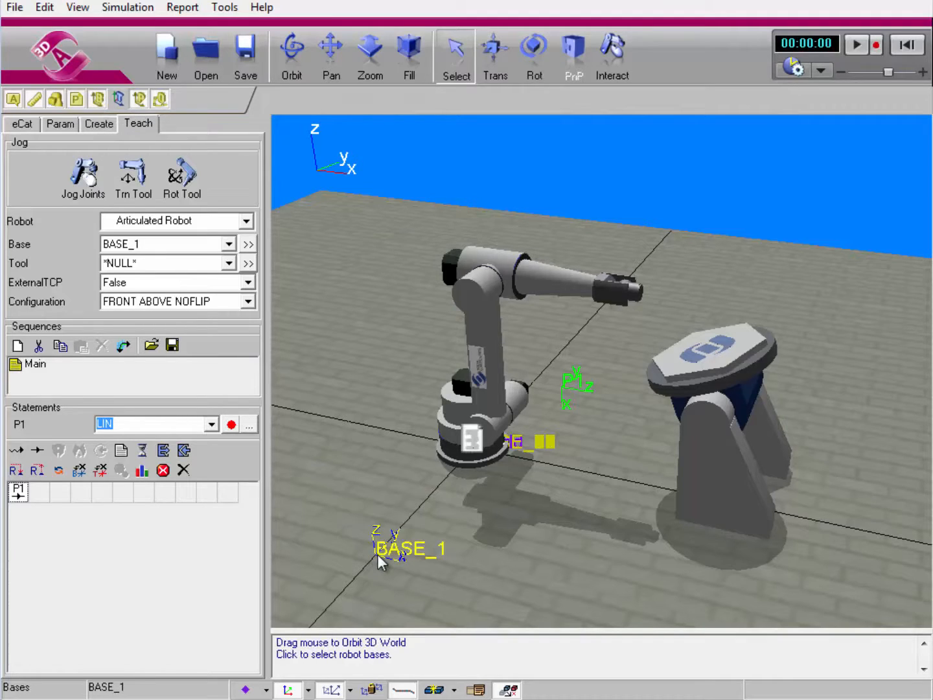
{"action": "left_click", "coordinate": [492, 75]}
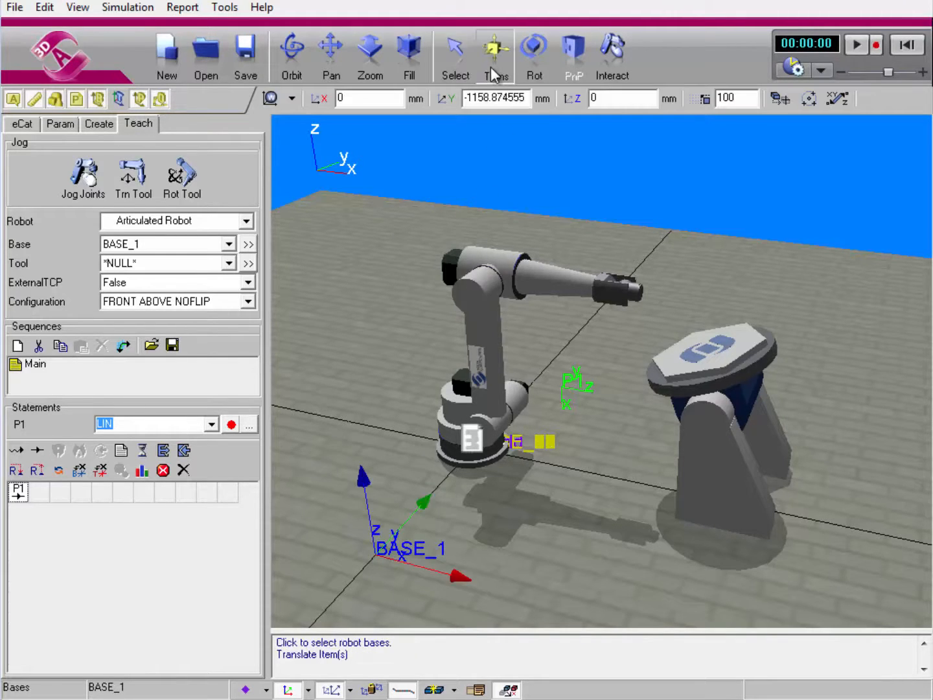
{"action": "left_click", "coordinate": [444, 103]}
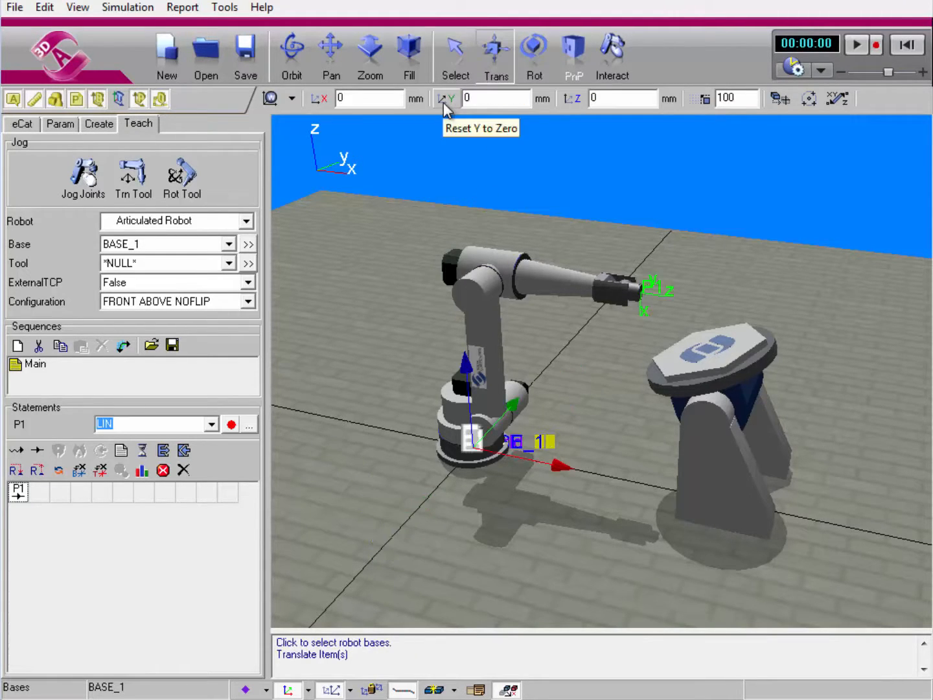
{"action": "left_click", "coordinate": [456, 61]}
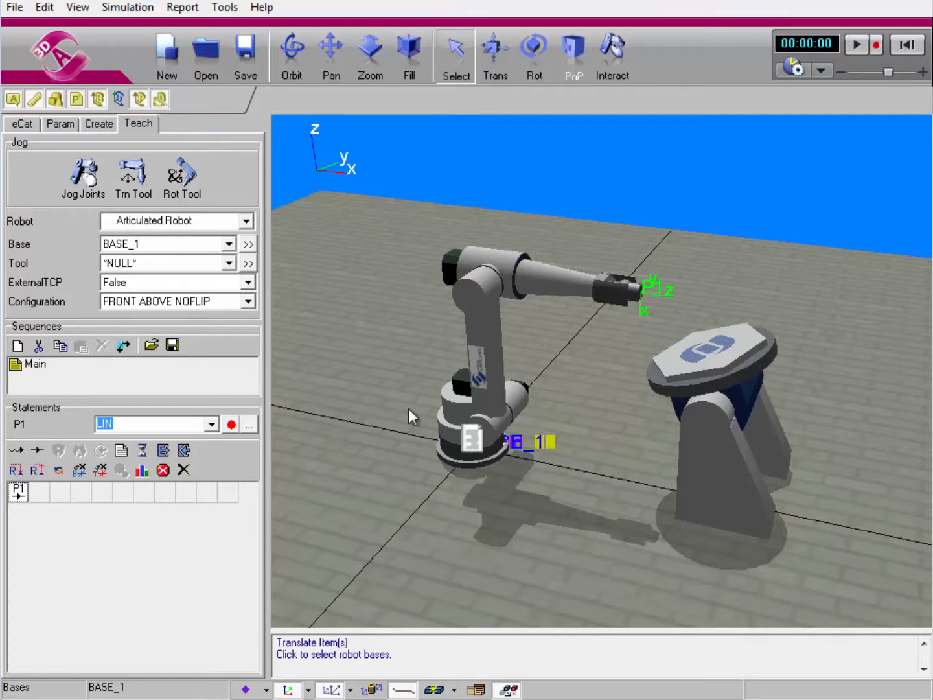
Step: Change the base to BASE_2 and re-record the linear motion P1 with it
{"action": "left_click", "coordinate": [18, 493]}
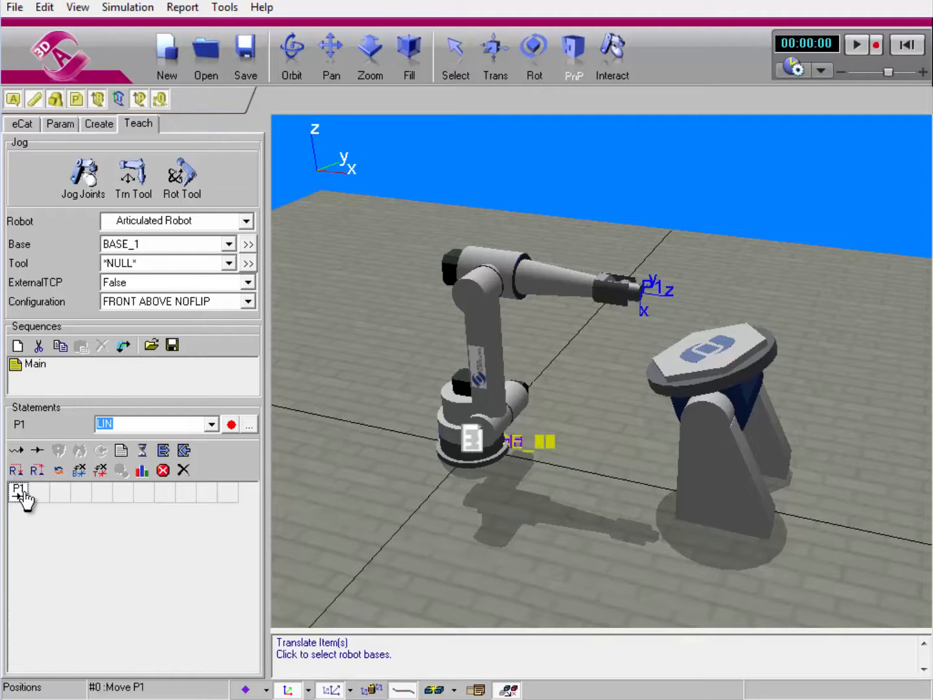
{"action": "left_click", "coordinate": [231, 244]}
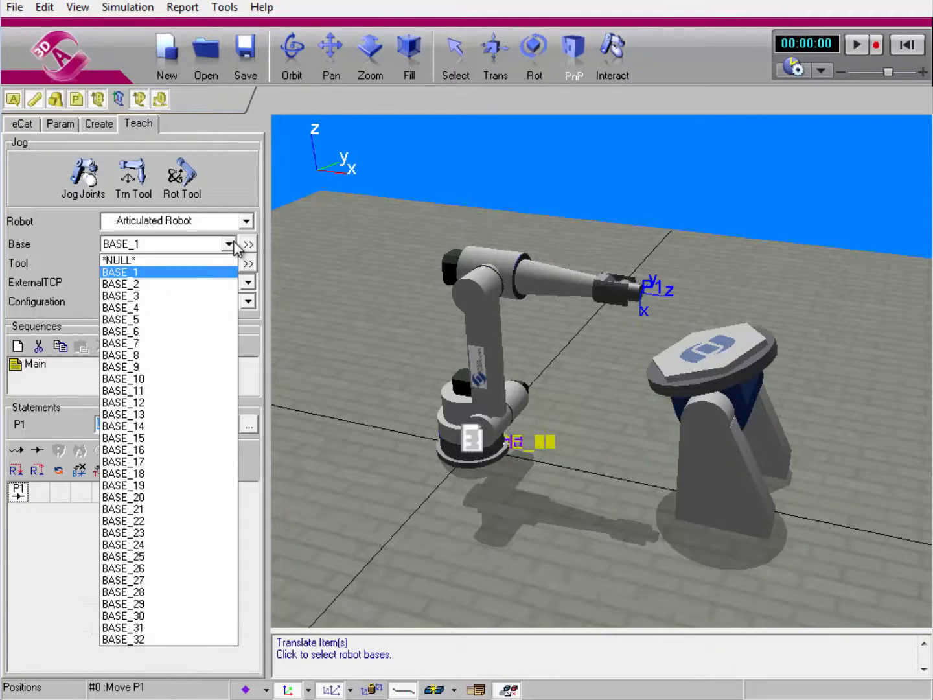
{"action": "left_click", "coordinate": [207, 284]}
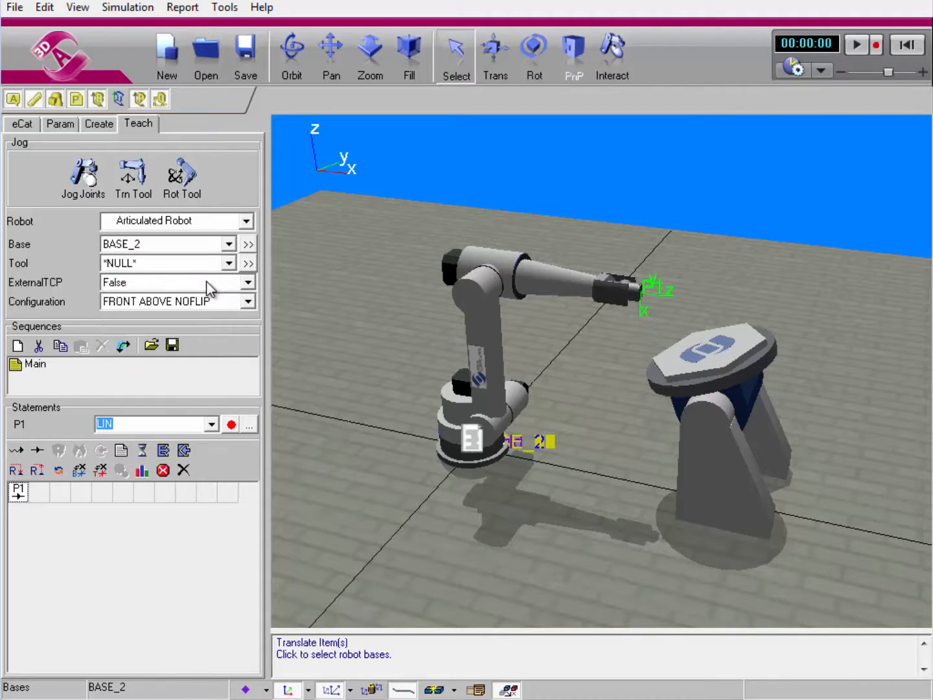
{"action": "left_click", "coordinate": [231, 424]}
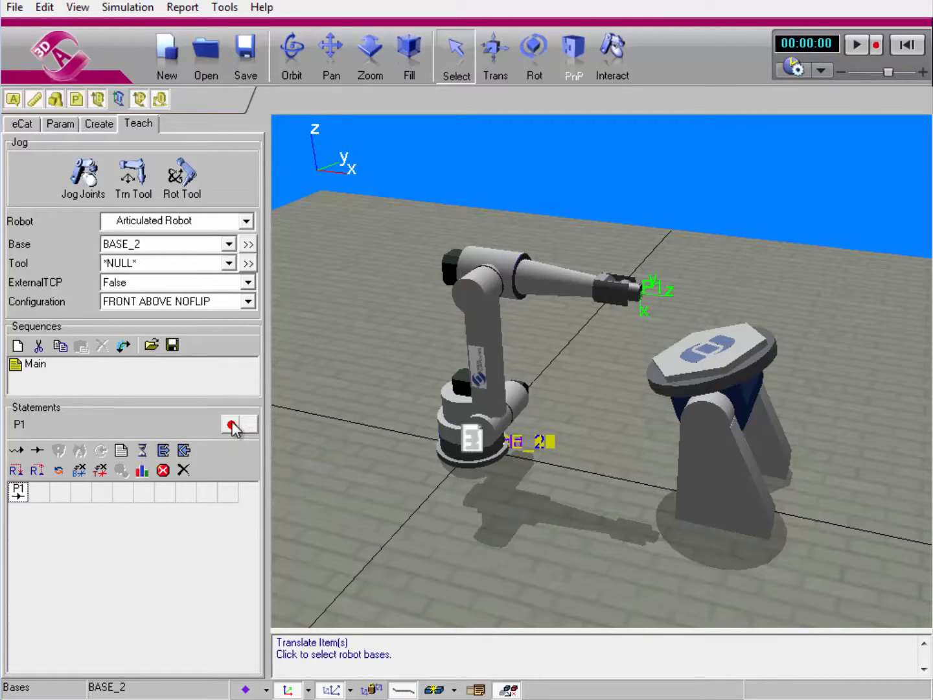
Step: Translate BASE_2 along Y to about -903 mm
{"action": "left_click", "coordinate": [248, 245]}
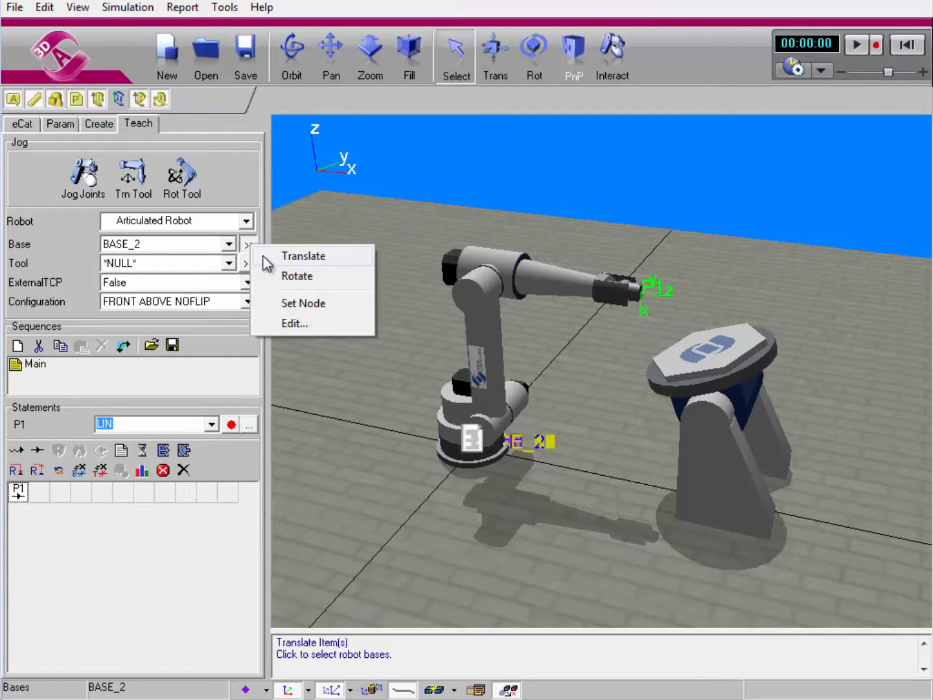
{"action": "left_click", "coordinate": [285, 259]}
{"action": "left_click_drag", "start_coordinate": [514, 405], "coordinate": [481, 491]}
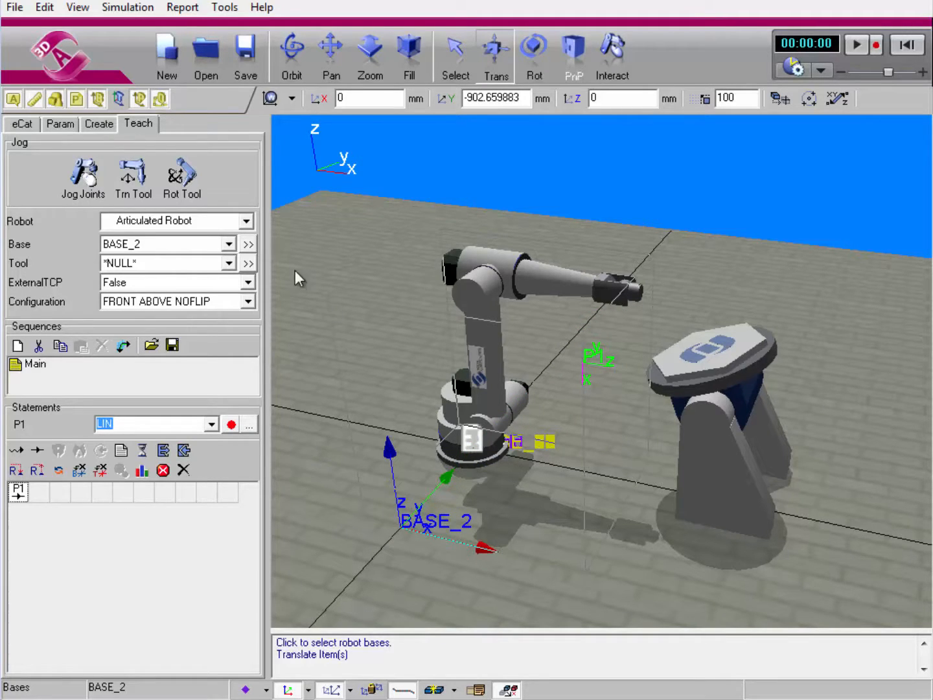
Step: Attach BASE_2 to the RotY node of the WorkPiecePostioner component
{"action": "left_click", "coordinate": [247, 244]}
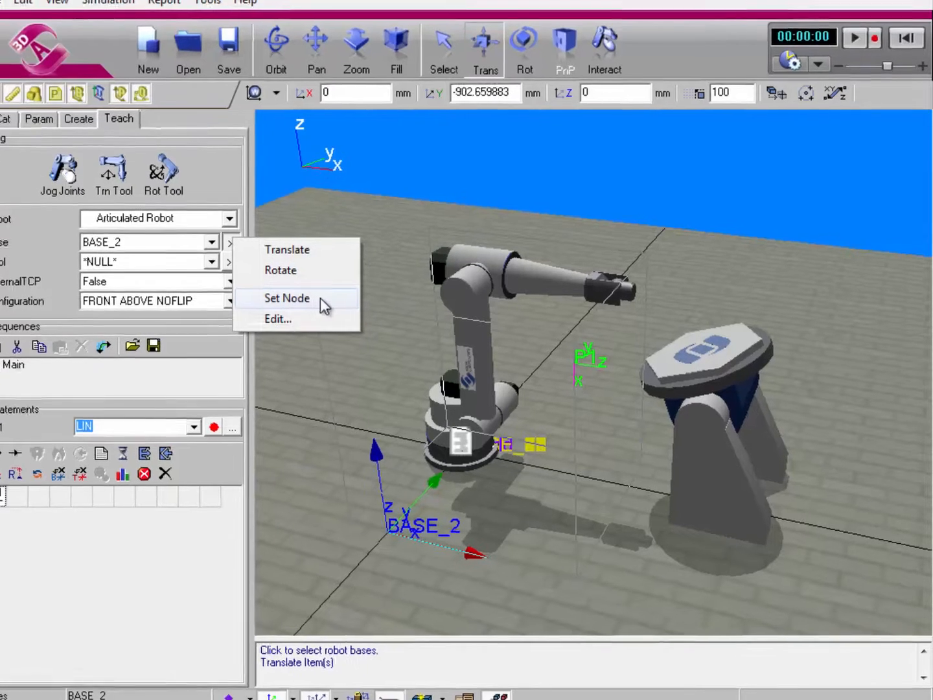
{"action": "left_click", "coordinate": [313, 300]}
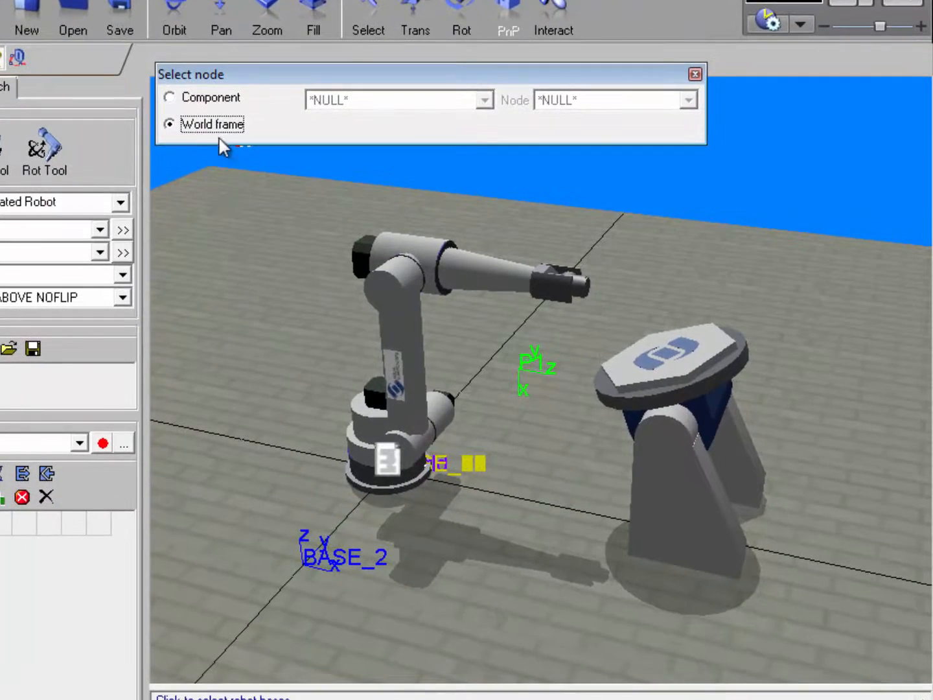
{"action": "left_click", "coordinate": [172, 97]}
{"action": "left_click", "coordinate": [484, 100]}
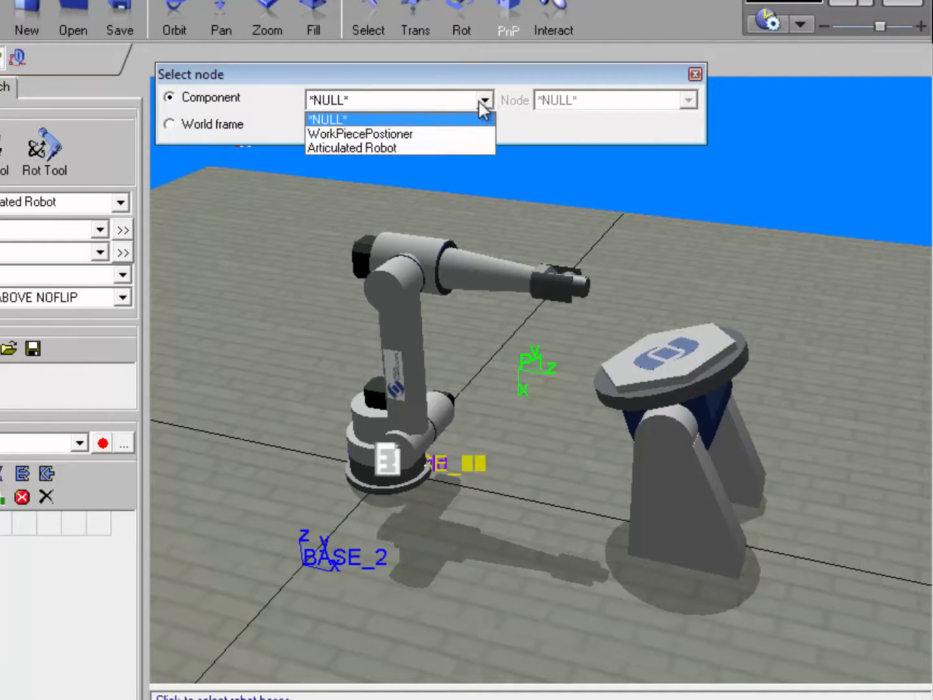
{"action": "left_click", "coordinate": [470, 133]}
{"action": "left_click", "coordinate": [691, 100]}
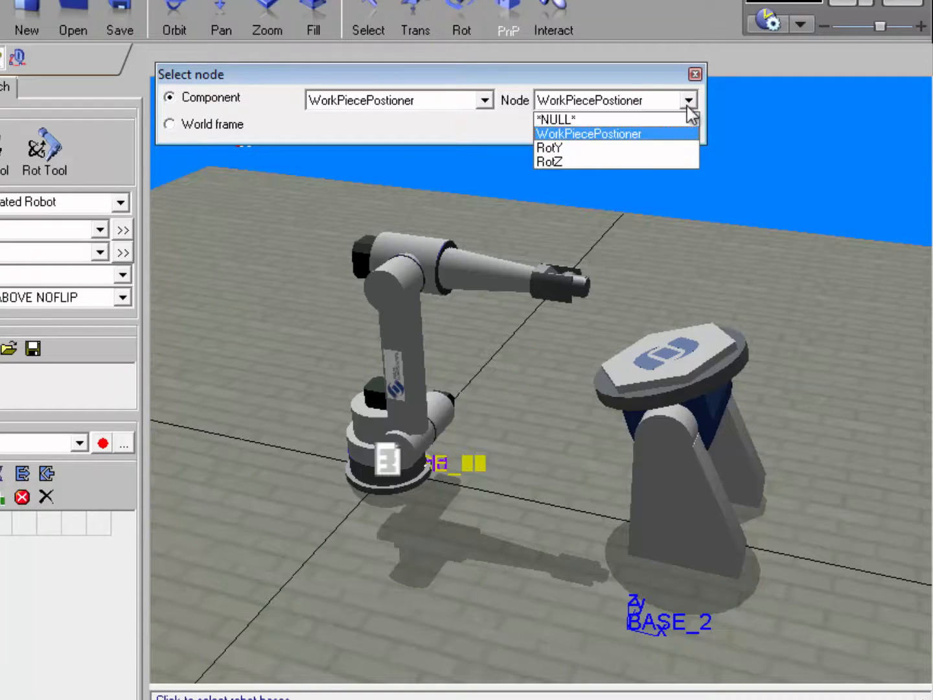
{"action": "left_click", "coordinate": [574, 148]}
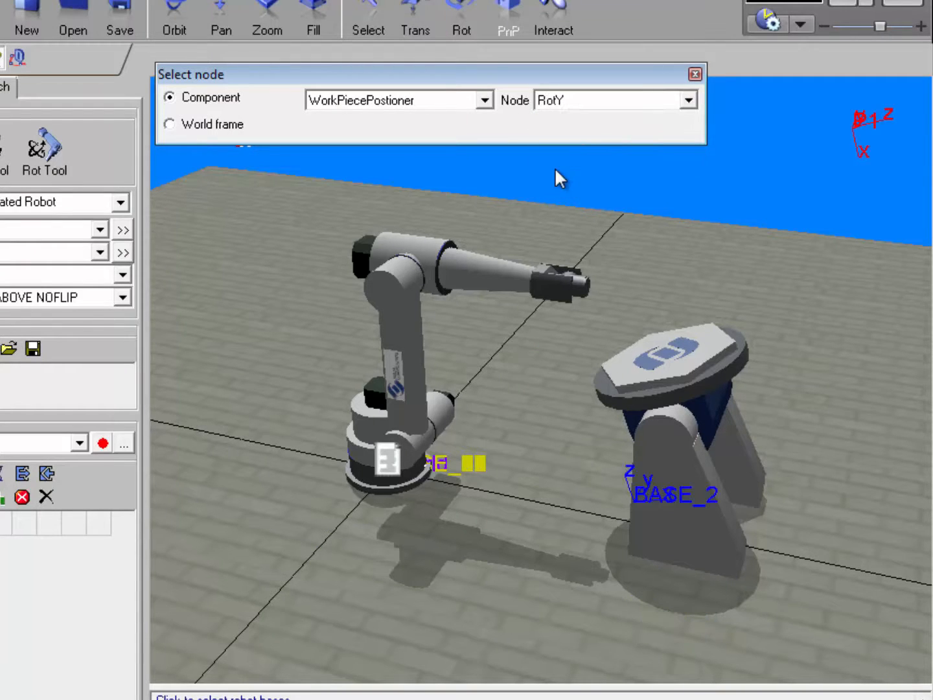
Step: Try BASE_2 on robot nodes Axis 3, Axis 4 and Axis 6 and on the workpiece positioner, finally returning it to the world frame
{"action": "left_click", "coordinate": [417, 249]}
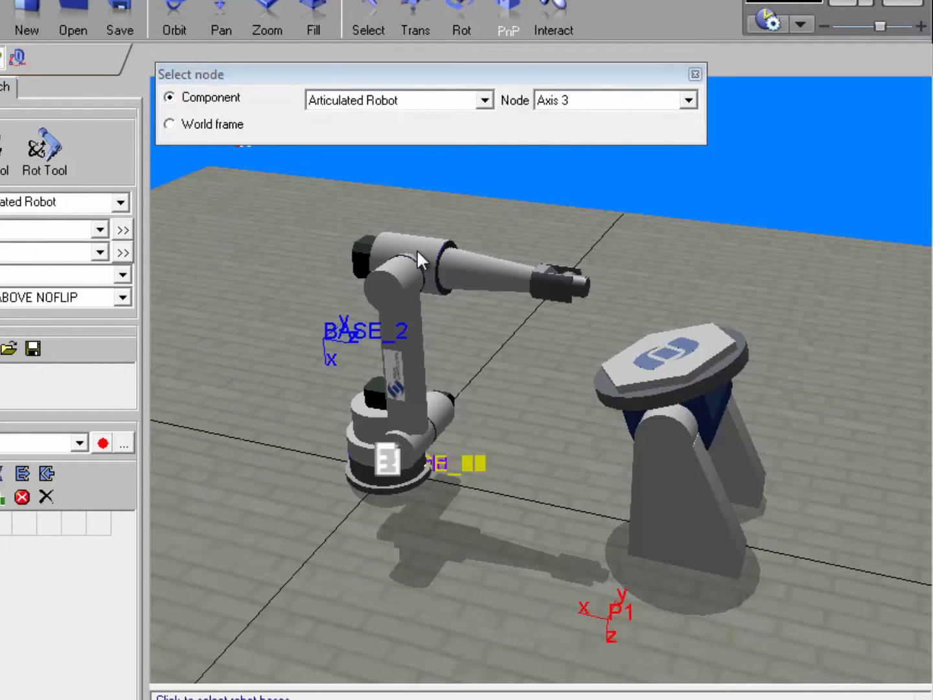
{"action": "left_click", "coordinate": [459, 268]}
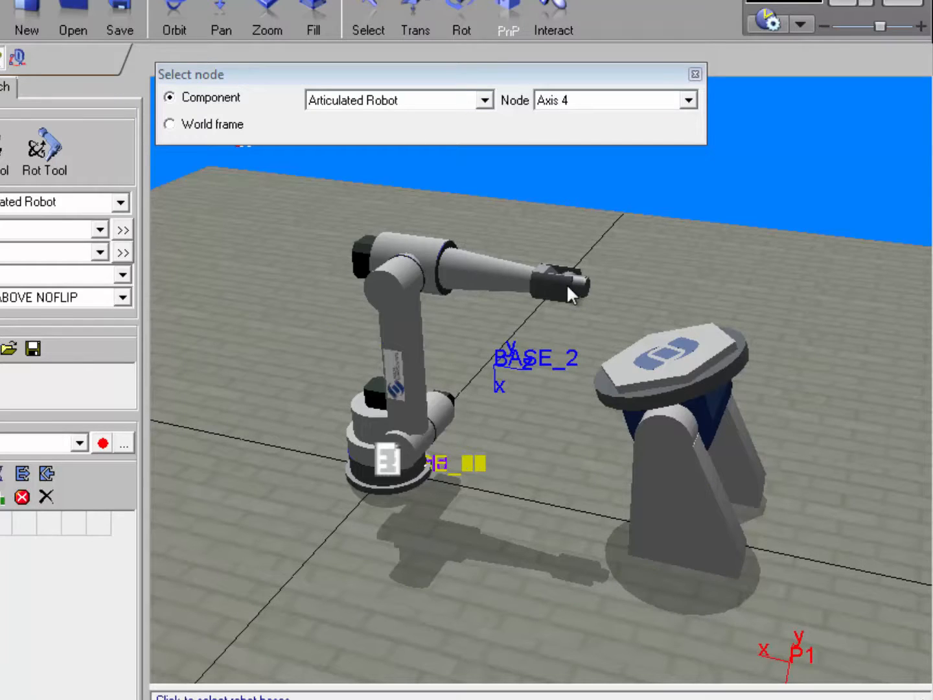
{"action": "left_click", "coordinate": [584, 281]}
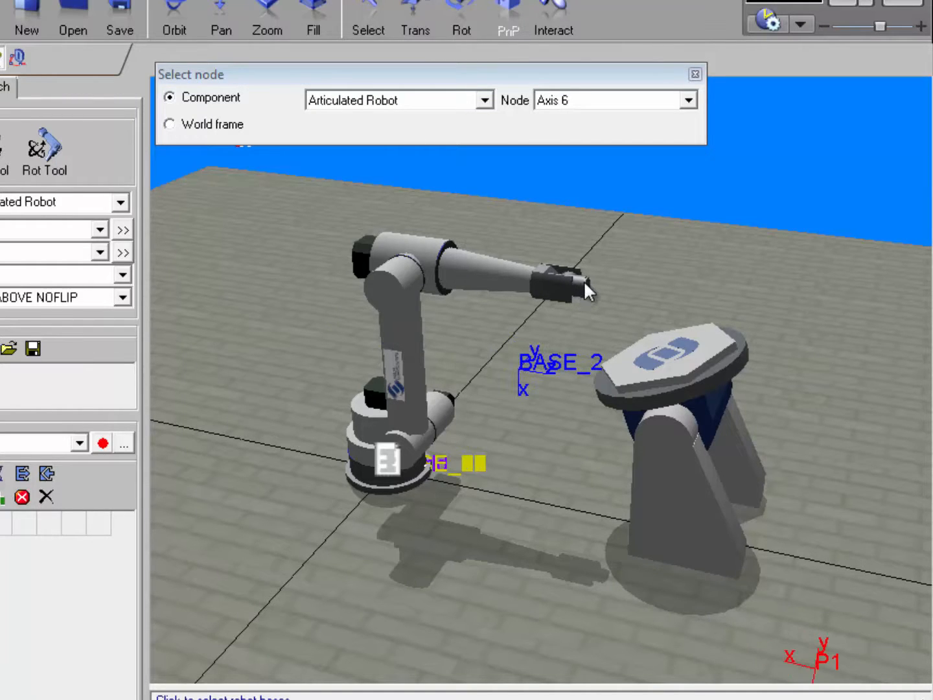
{"action": "left_click", "coordinate": [648, 347]}
{"action": "left_click", "coordinate": [662, 463]}
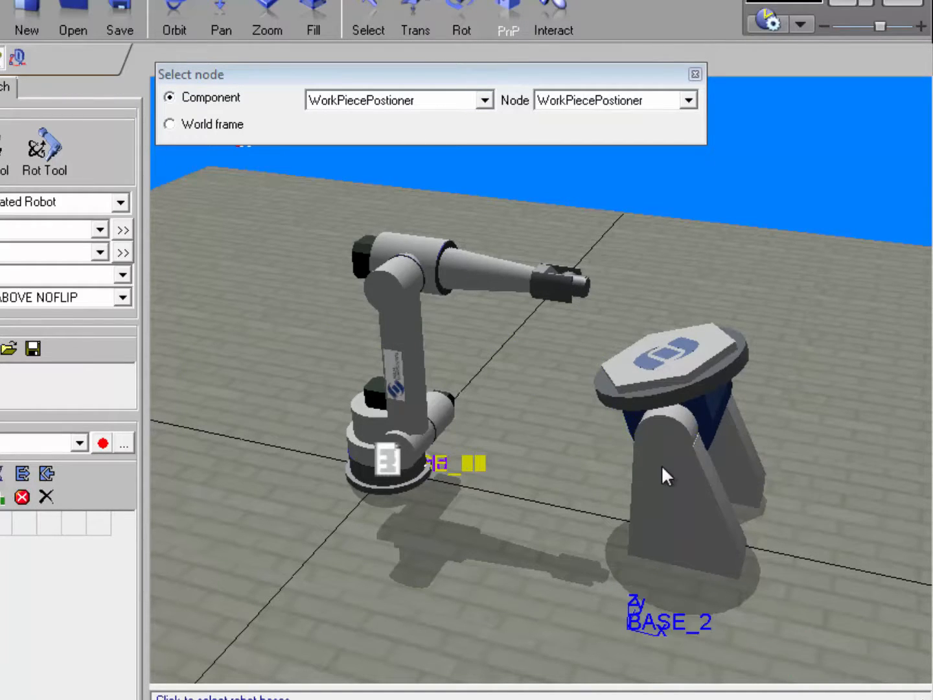
{"action": "left_click", "coordinate": [171, 125]}
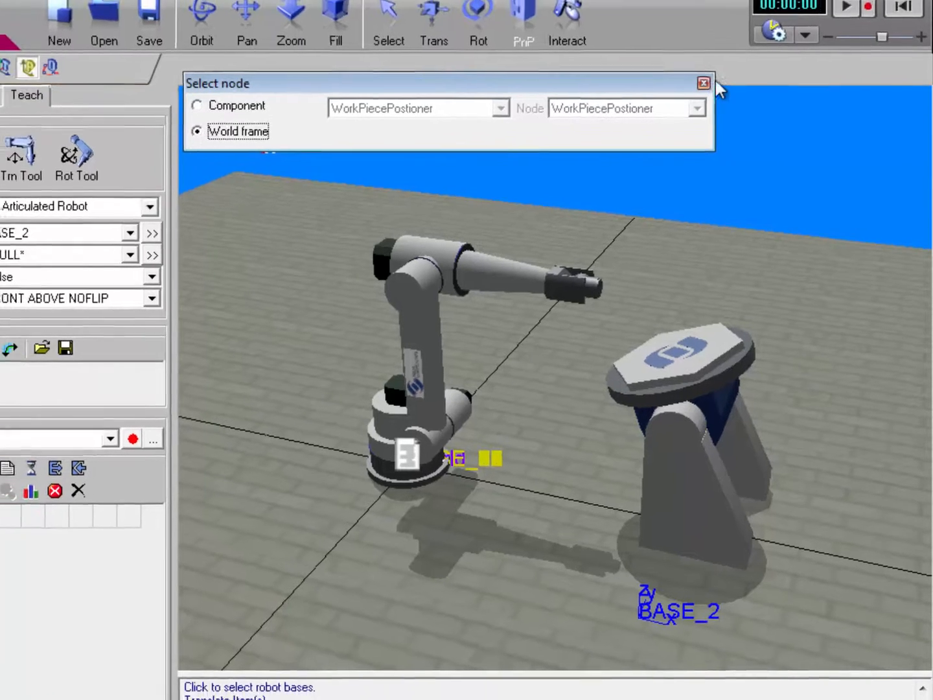
{"action": "left_click", "coordinate": [703, 83]}
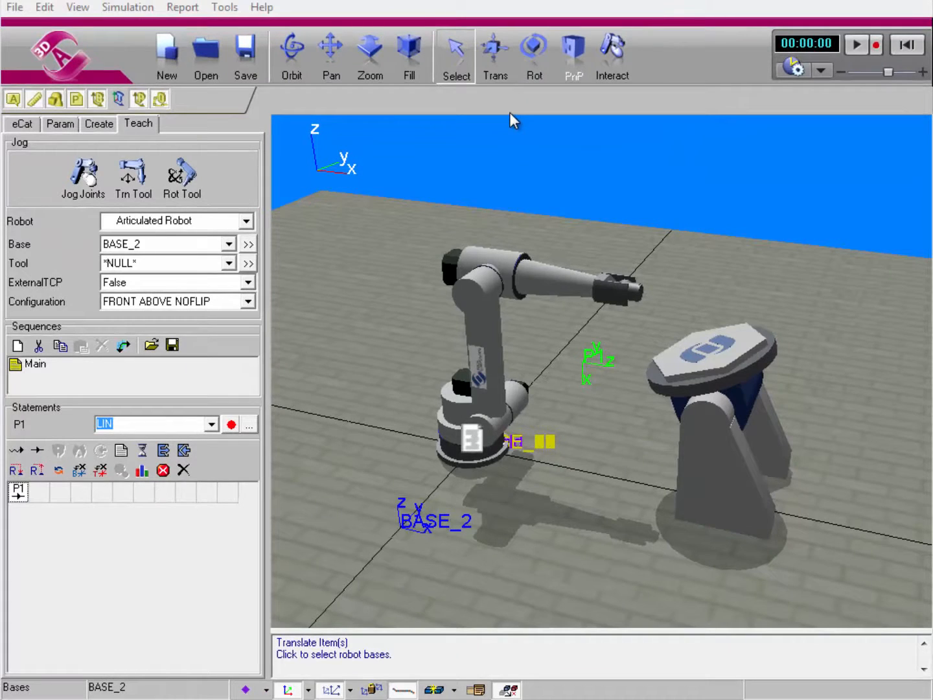
Step: Switch the translation coordinate system to Parent and reset BASE_2's Y position
{"action": "left_click", "coordinate": [499, 66]}
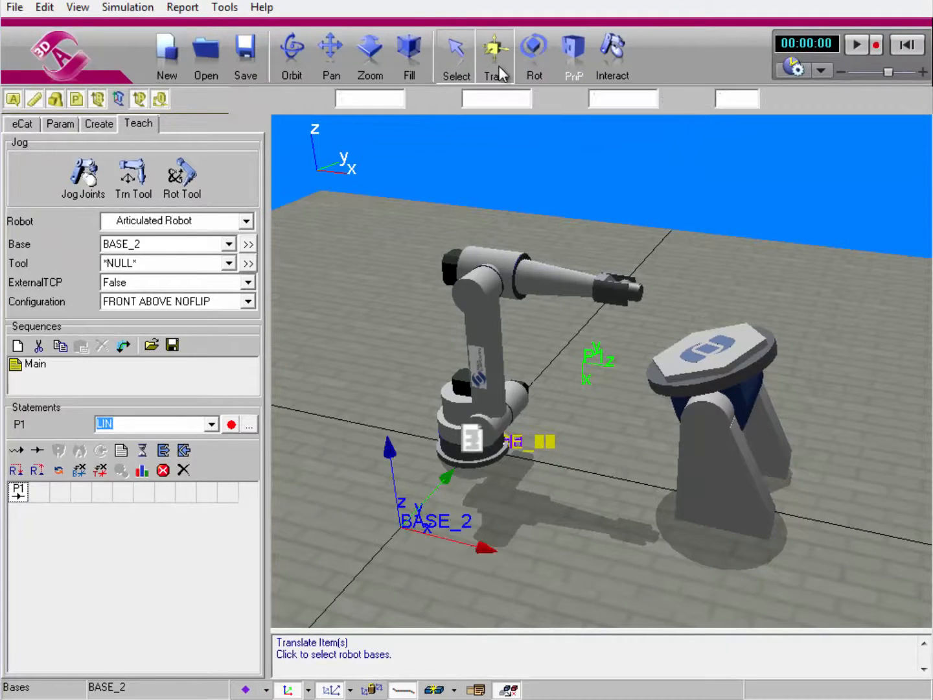
{"action": "left_click", "coordinate": [296, 99]}
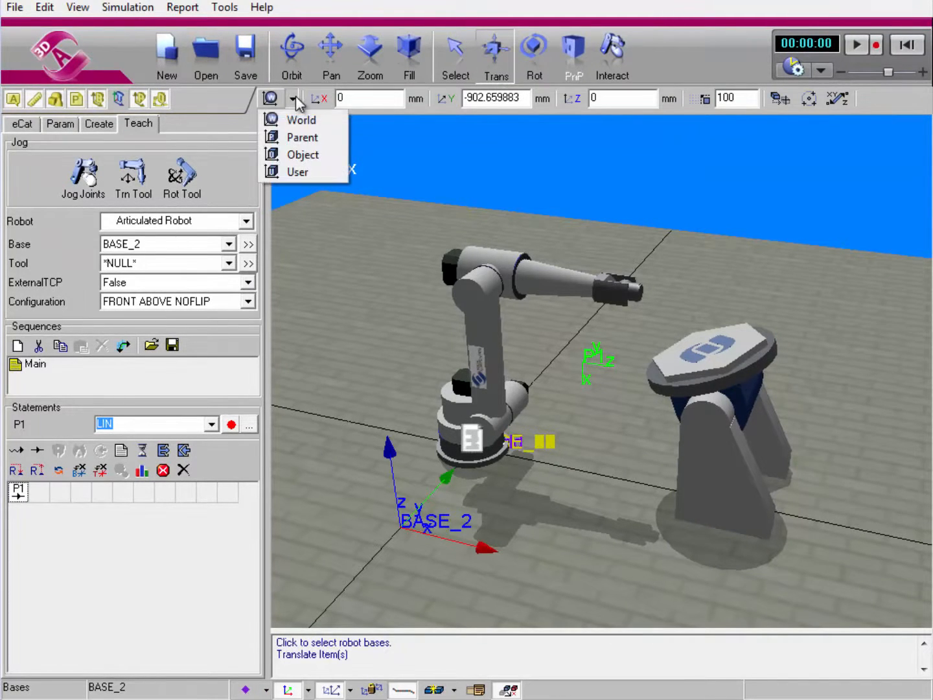
{"action": "left_click", "coordinate": [302, 135]}
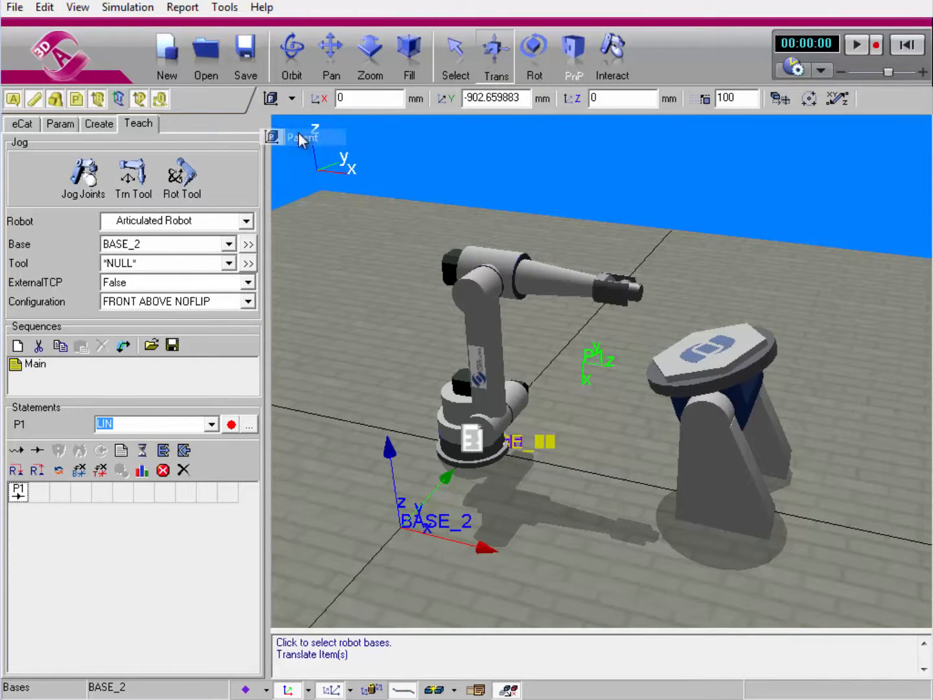
{"action": "left_click", "coordinate": [447, 98]}
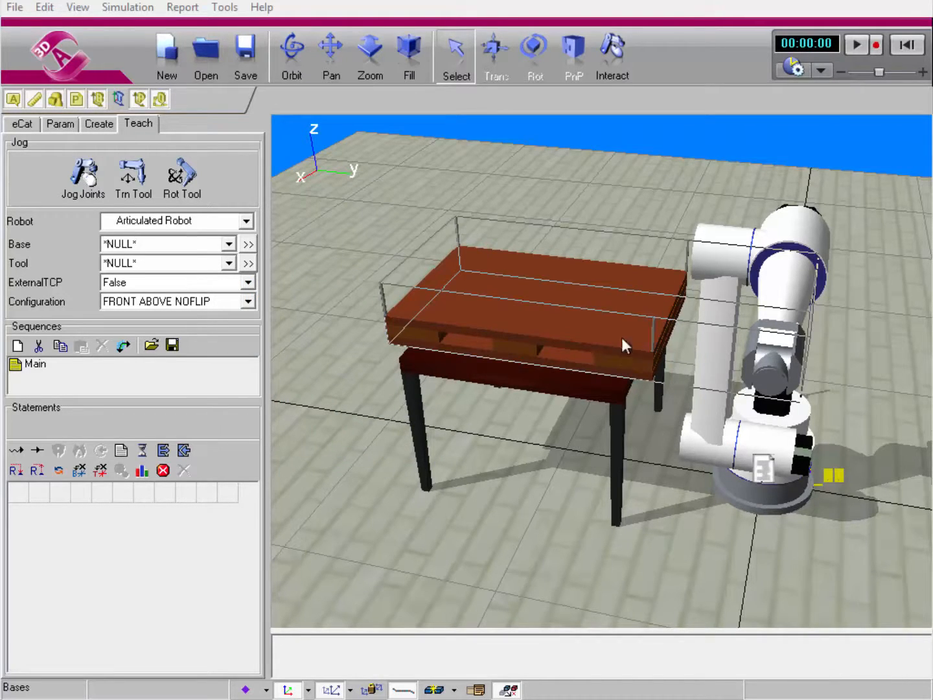
Step: Run the simulation briefly to bring the orange boxes onto the pallet, stop it, and set the robot's base to BASE_1
{"action": "left_click", "coordinate": [858, 46]}
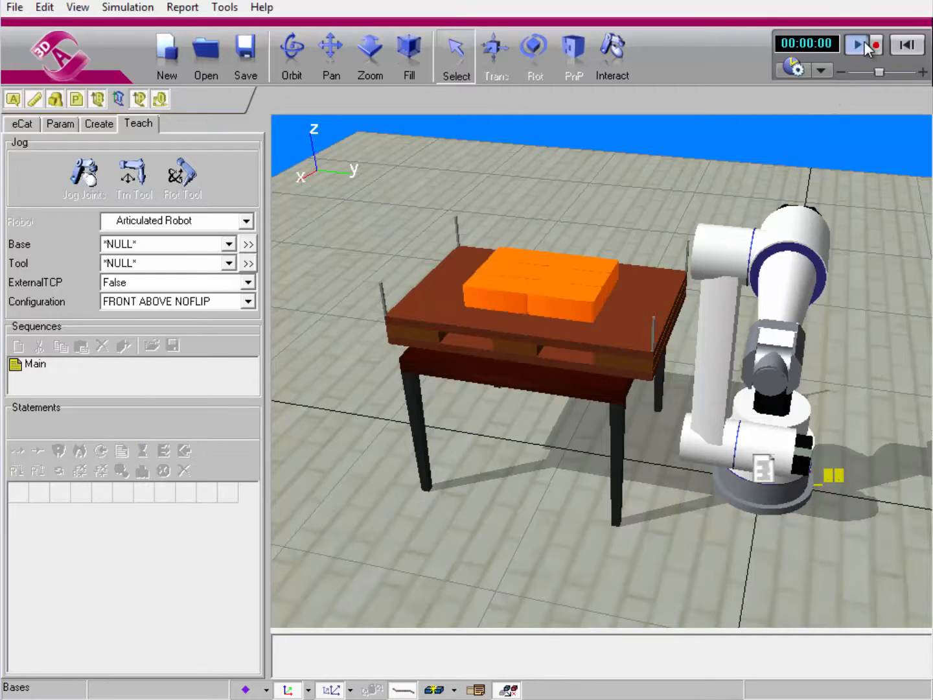
{"action": "left_click", "coordinate": [863, 43]}
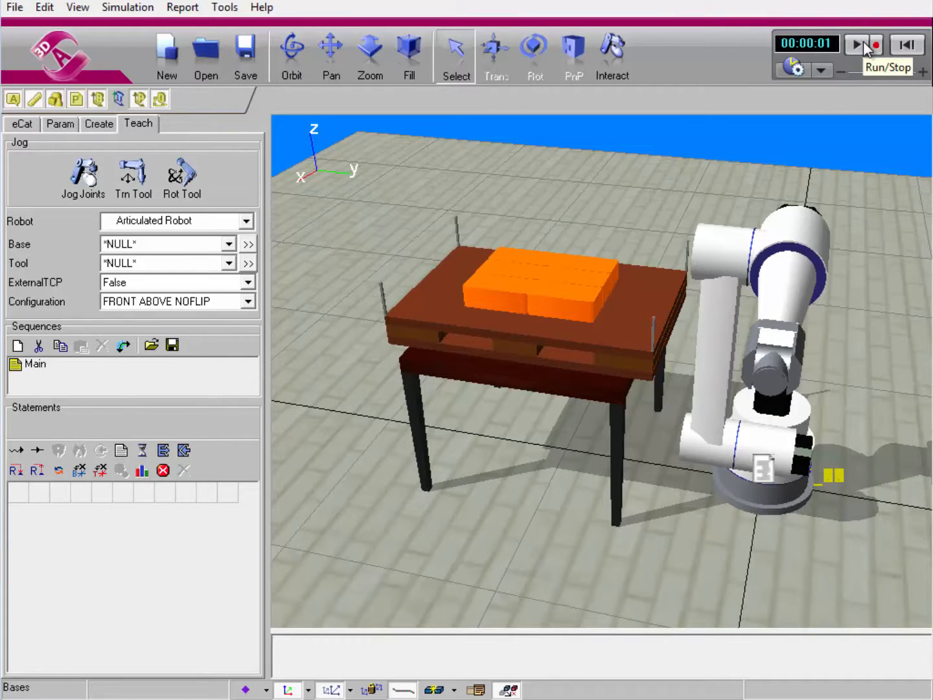
{"action": "left_click", "coordinate": [228, 245]}
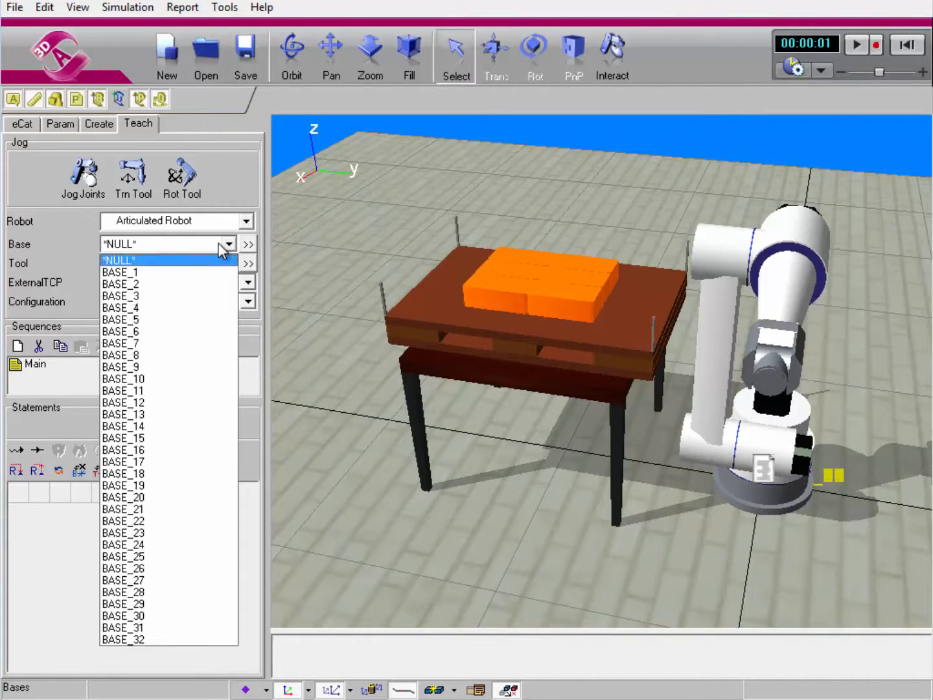
{"action": "left_click", "coordinate": [218, 272]}
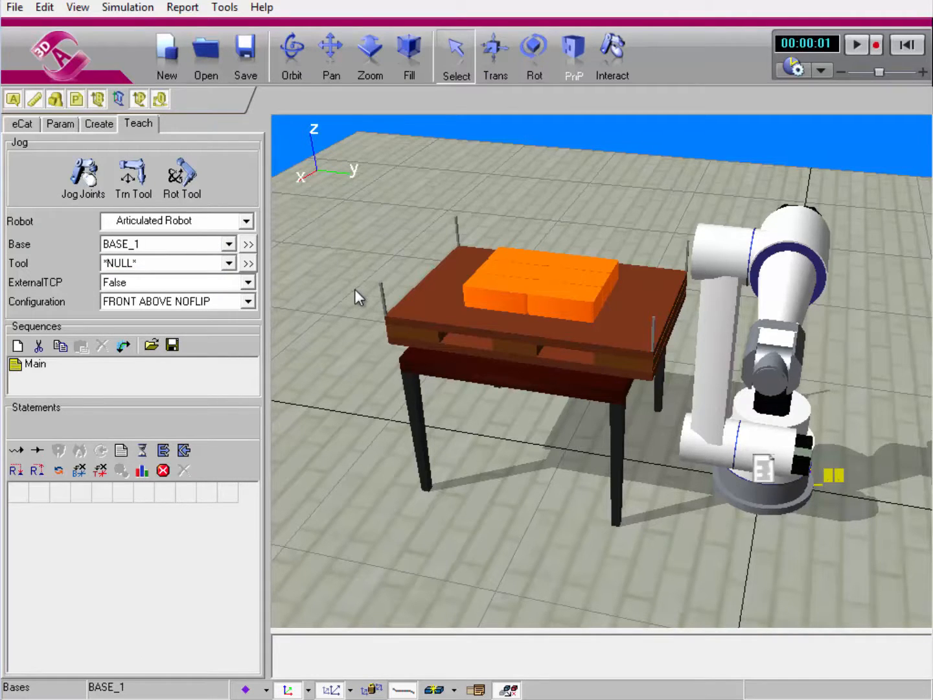
Step: Attach BASE_1 to the FeederBin MT node of the FeederBin MT component
{"action": "left_click", "coordinate": [247, 245]}
{"action": "left_click", "coordinate": [293, 306]}
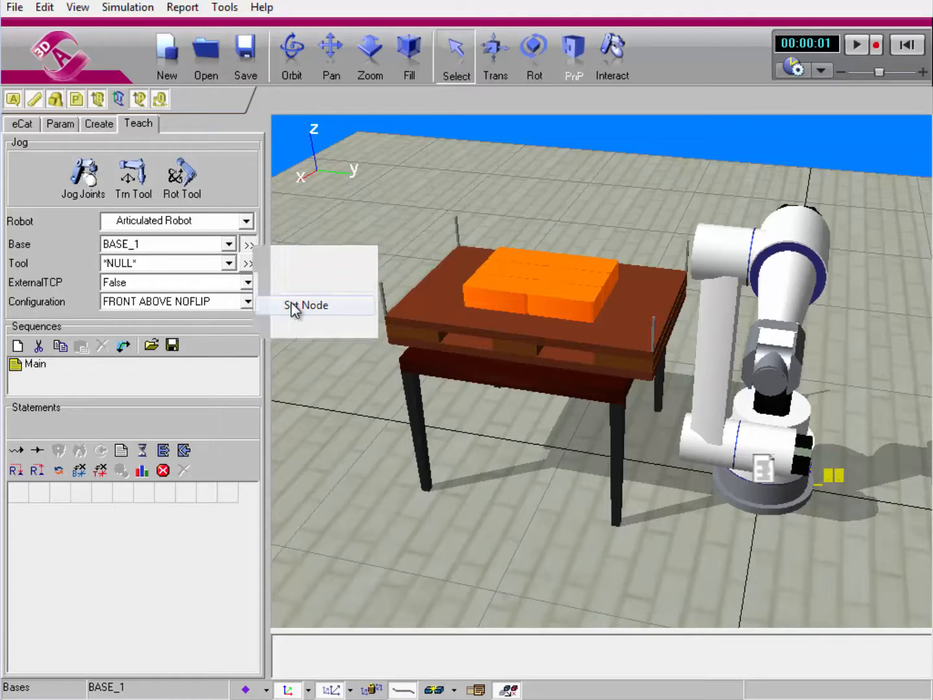
{"action": "left_click", "coordinate": [422, 317]}
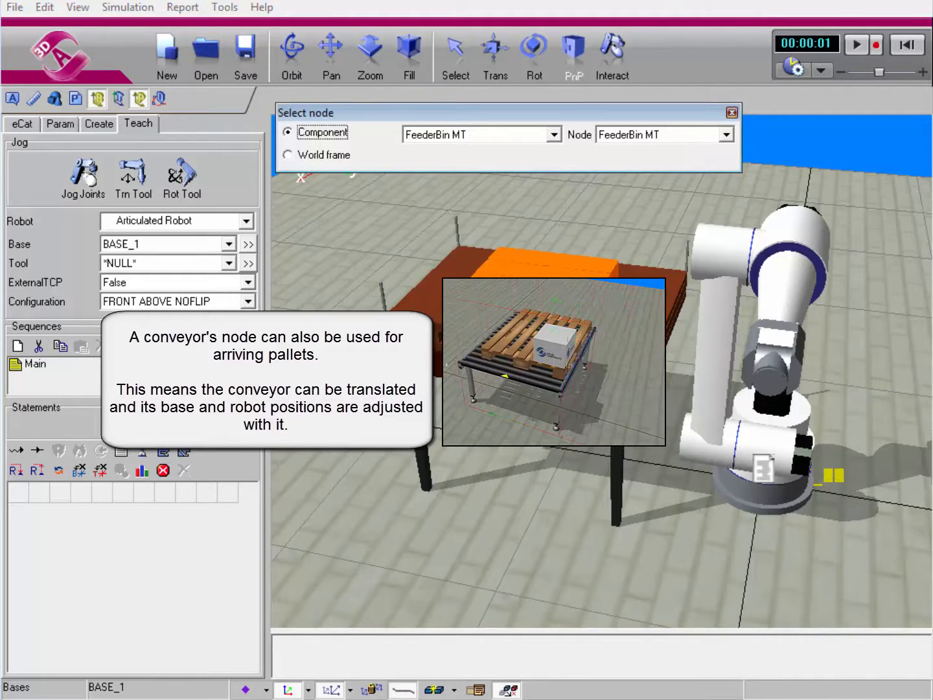
{"action": "left_click", "coordinate": [733, 114]}
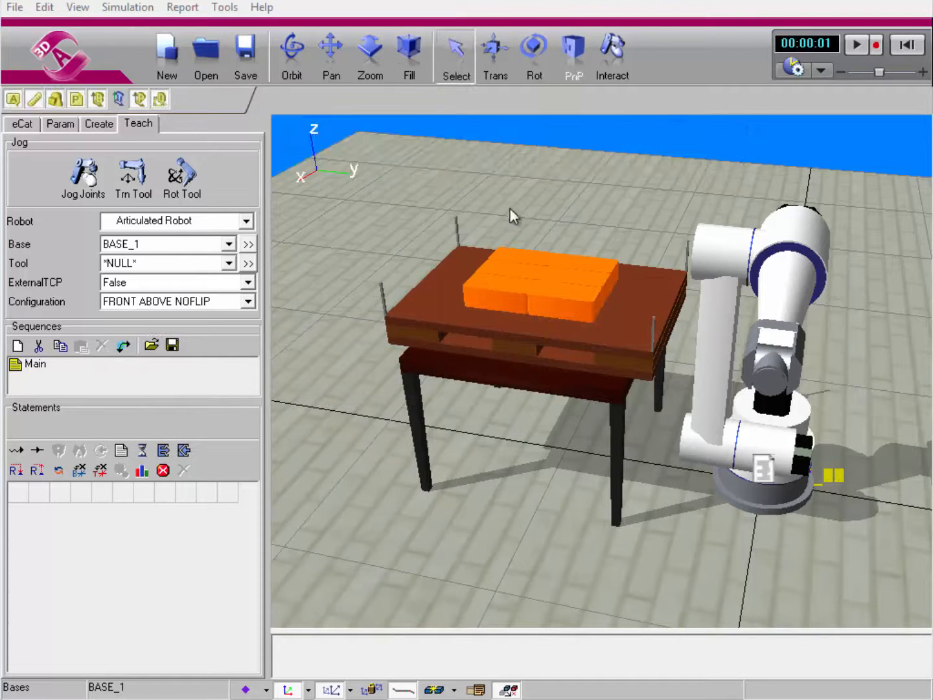
Step: Translate BASE_1 by snapping it to the lower back corner of the orange boxes near the robot, at X -300, Y -217.5, Z 140 mm
{"action": "left_click", "coordinate": [248, 243]}
{"action": "left_click", "coordinate": [289, 257]}
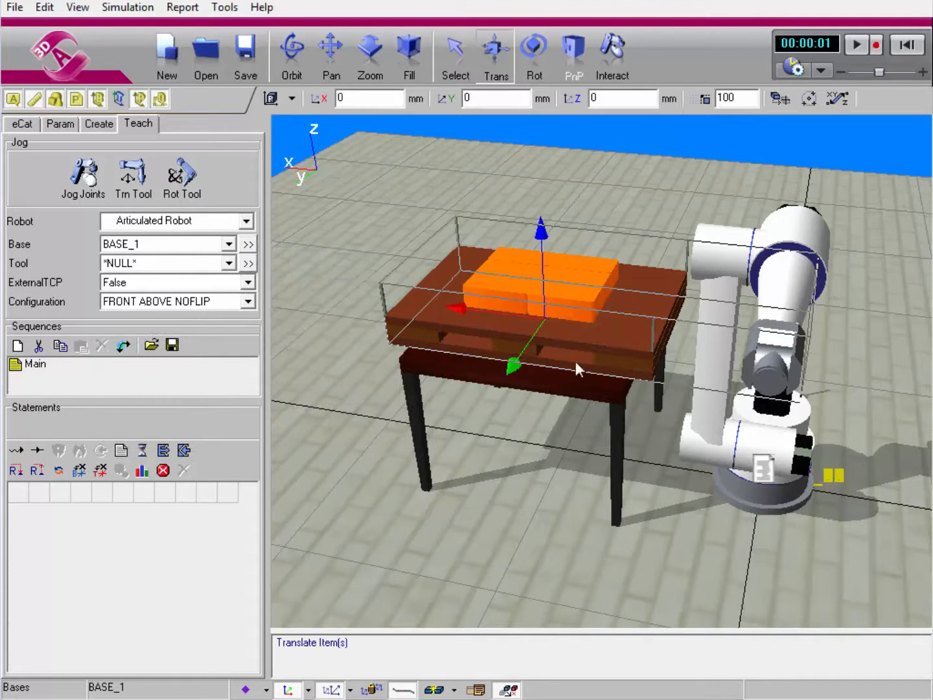
{"action": "right_click_drag", "start_coordinate": [635, 356], "coordinate": [636, 325], "text": "shift"}
{"action": "right_click_drag", "start_coordinate": [719, 179], "coordinate": [595, 380]}
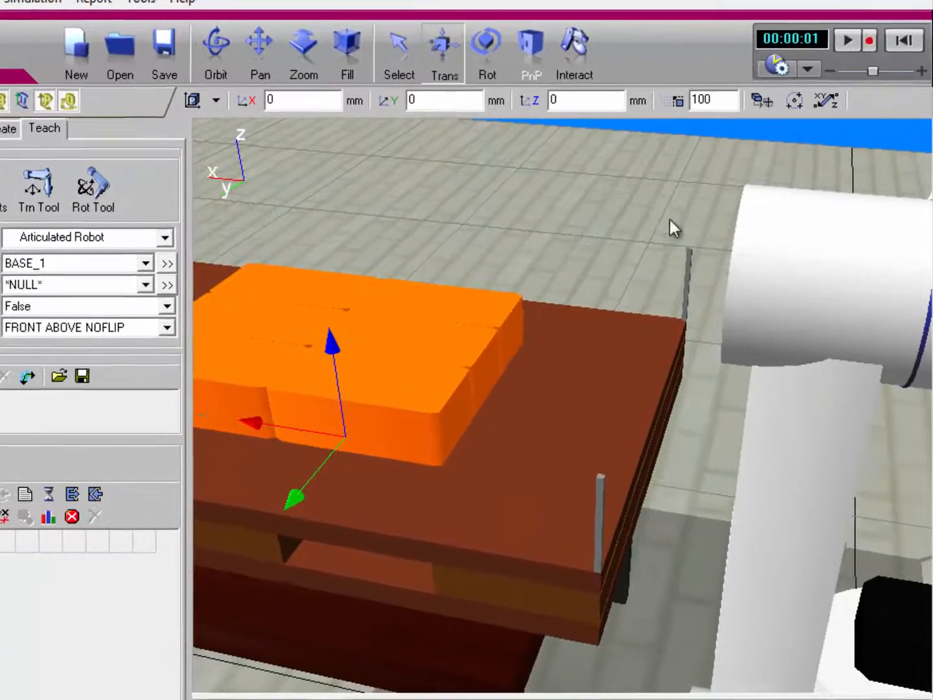
{"action": "left_click", "coordinate": [762, 102]}
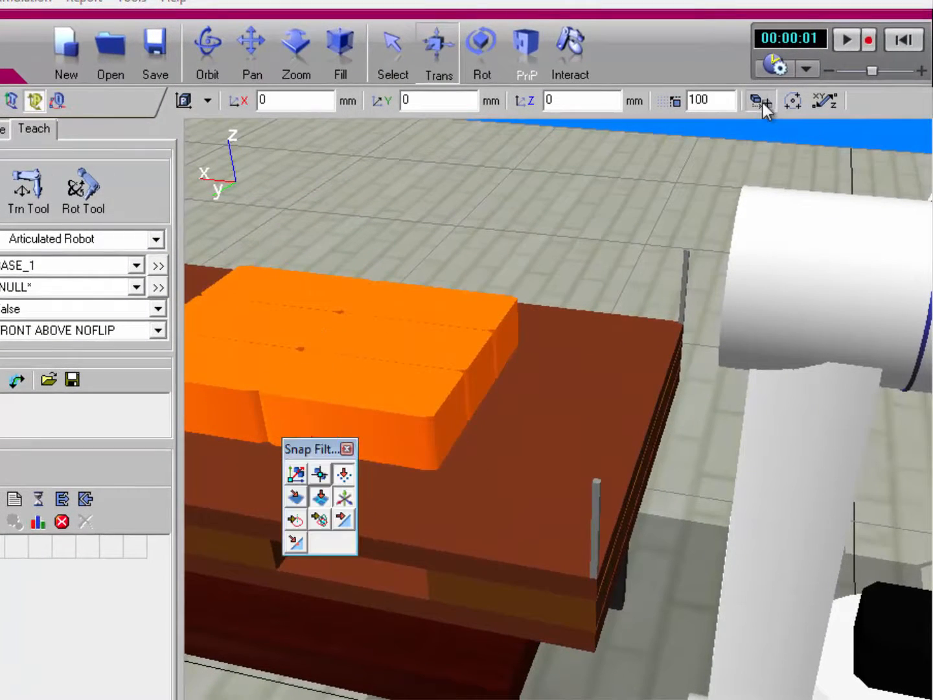
{"action": "left_click", "coordinate": [517, 345]}
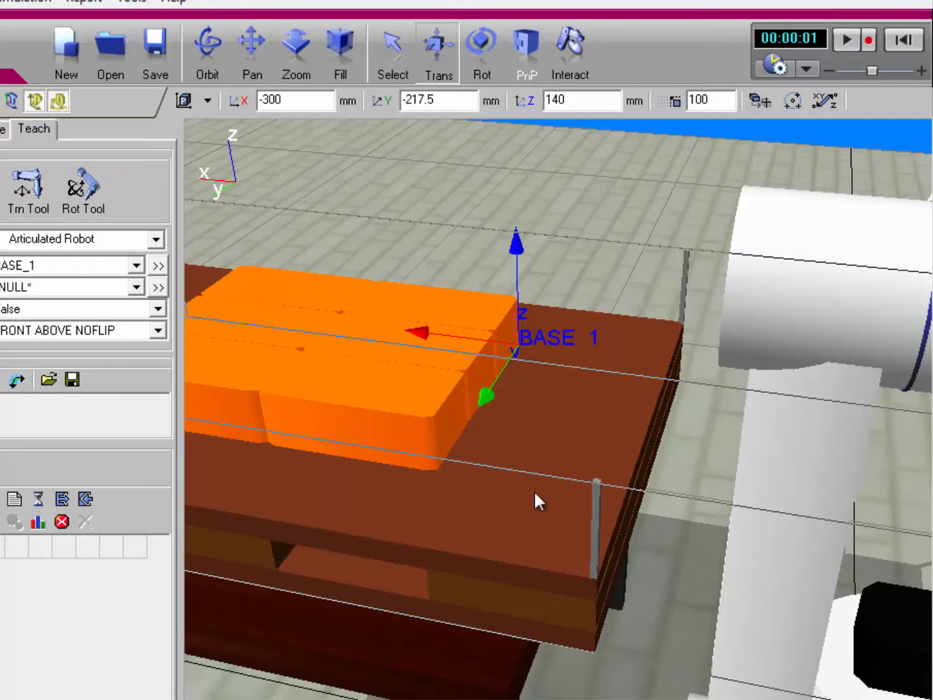
Step: Snap the robot tool to the top centre of the box beside BASE_1, at X 150, Y 67.5, Z 100 mm, and record a linear motion
{"action": "right_click_drag", "start_coordinate": [535, 499], "coordinate": [526, 517]}
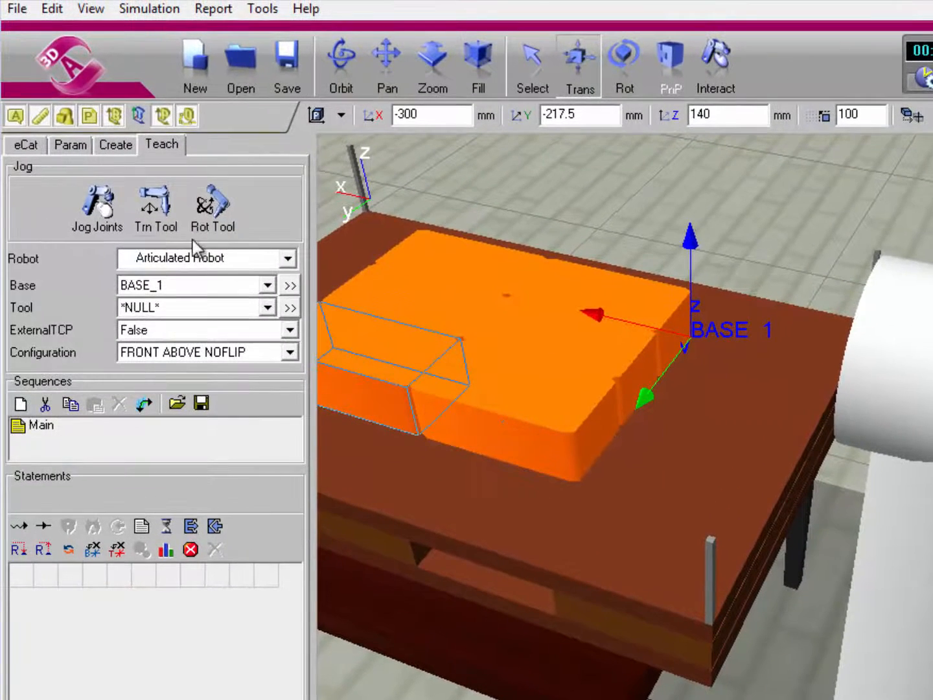
{"action": "left_click", "coordinate": [160, 218]}
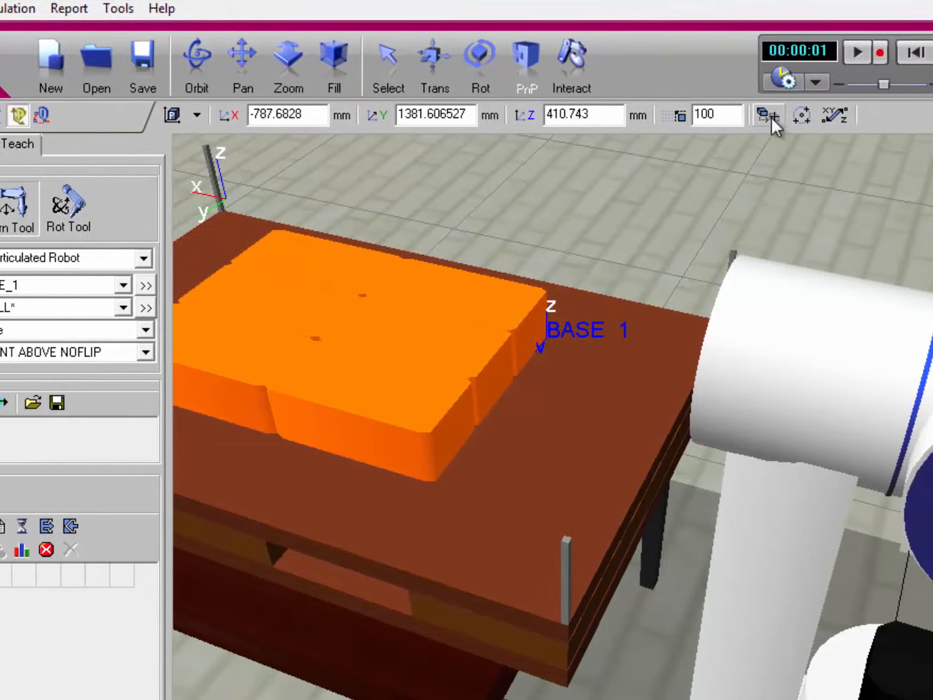
{"action": "left_click", "coordinate": [912, 115]}
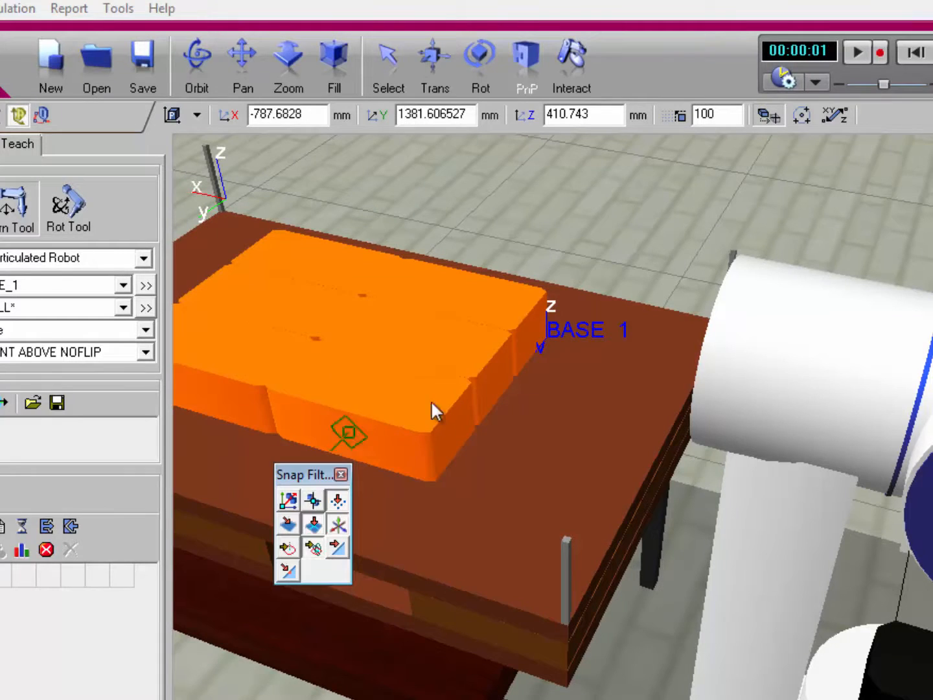
{"action": "left_click", "coordinate": [491, 295]}
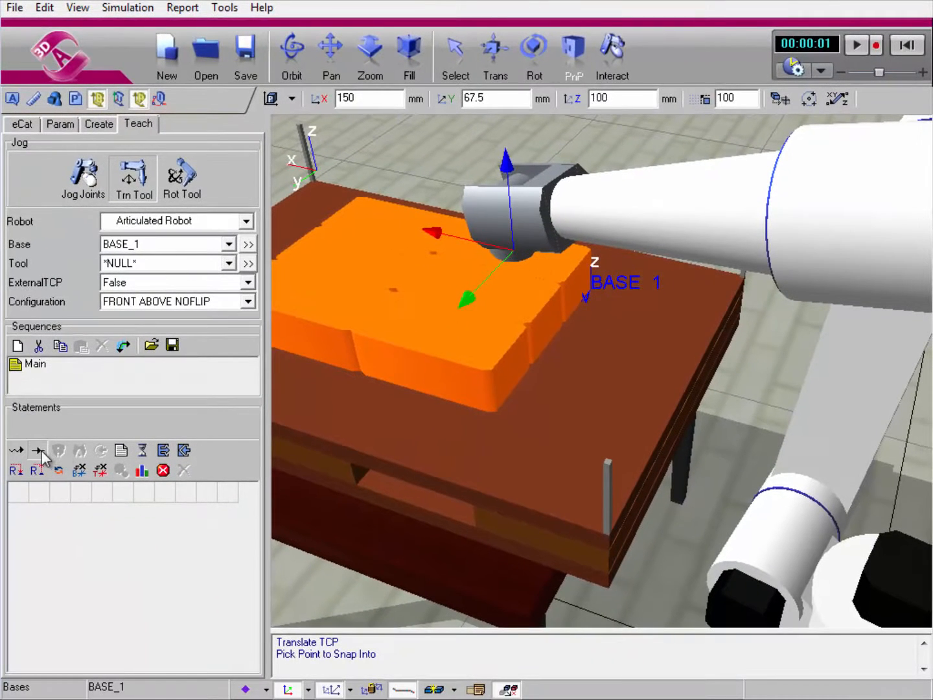
{"action": "left_click", "coordinate": [38, 450]}
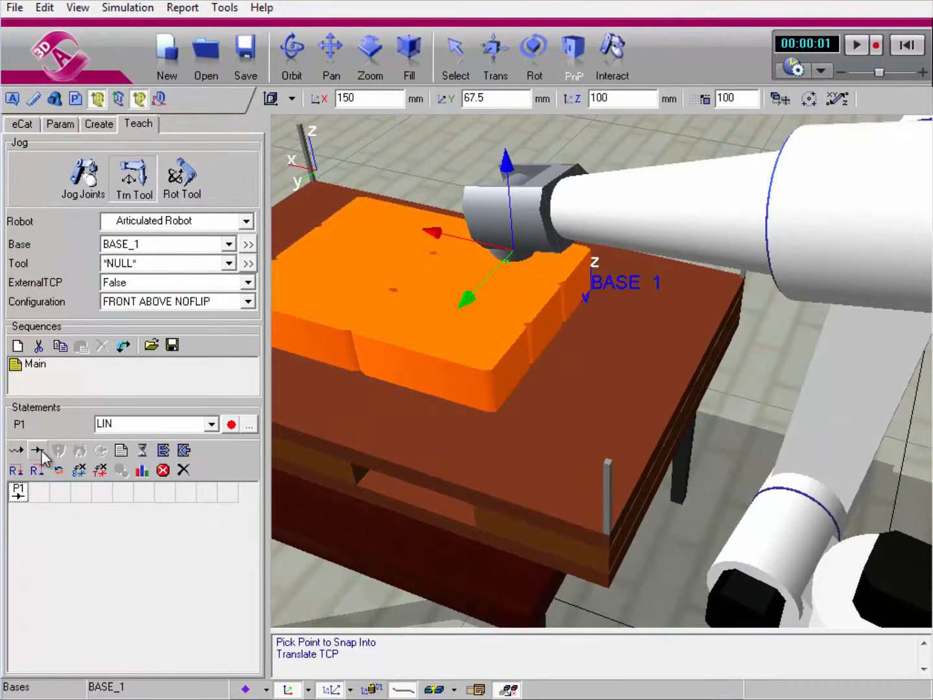
Step: Add a Set Output statement for output 1 with value true after the linear motion
{"action": "middle_click_drag", "start_coordinate": [400, 390], "coordinate": [541, 428]}
{"action": "right_click_drag", "start_coordinate": [541, 427], "coordinate": [536, 433]}
{"action": "left_click", "coordinate": [164, 450]}
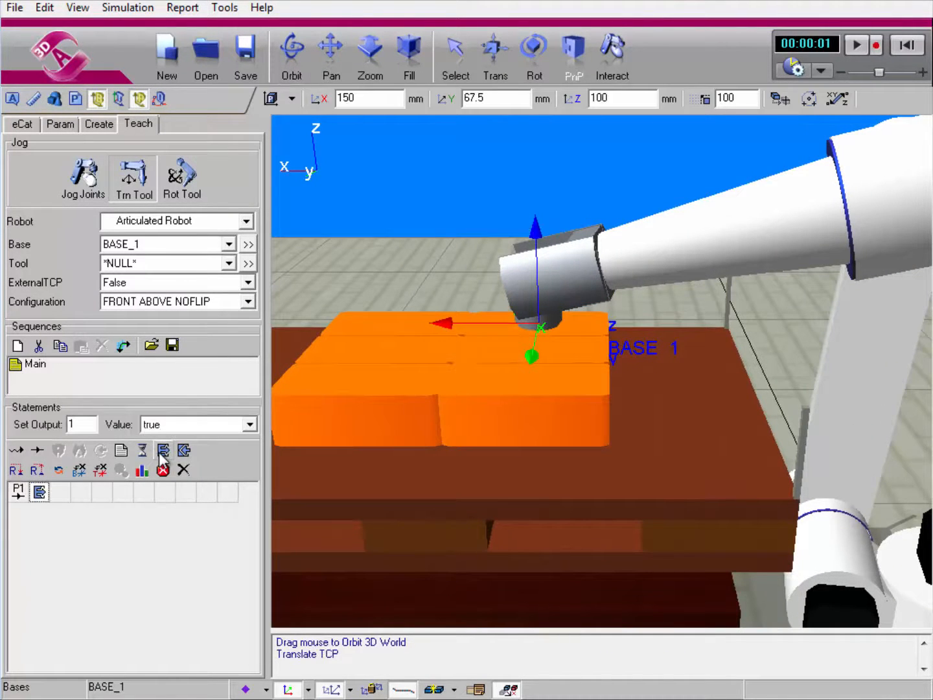
Step: Raise the tool along Z to about 272 mm and record a second linear motion there
{"action": "left_click_drag", "start_coordinate": [536, 232], "coordinate": [535, 146]}
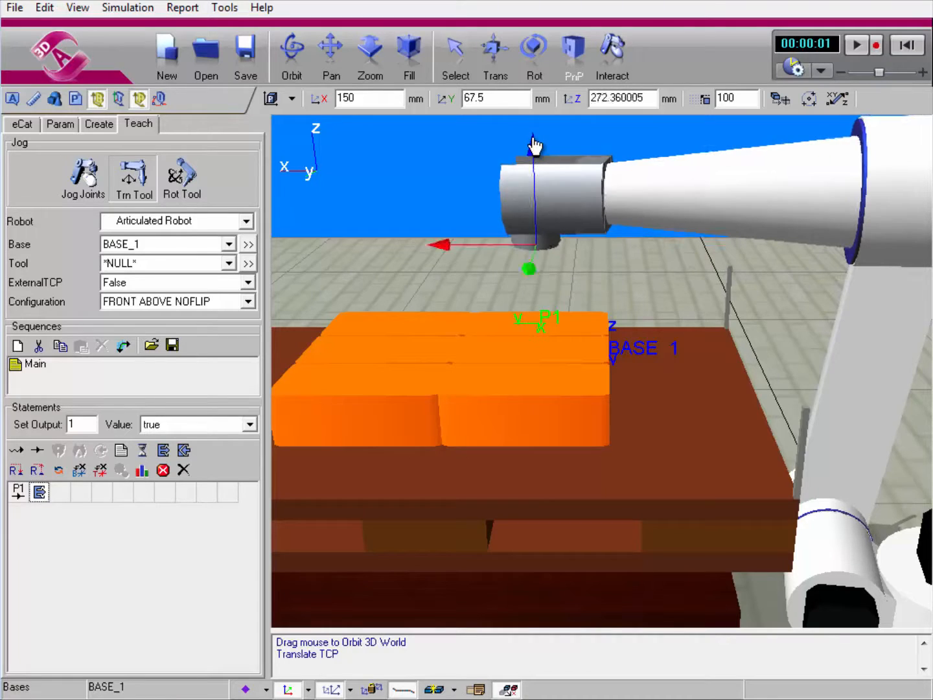
{"action": "left_click", "coordinate": [38, 450]}
Step: Record a point-to-point motion at the raised position, move it to the start of the sequence, and select the linear motion down to the box
{"action": "left_click", "coordinate": [16, 451]}
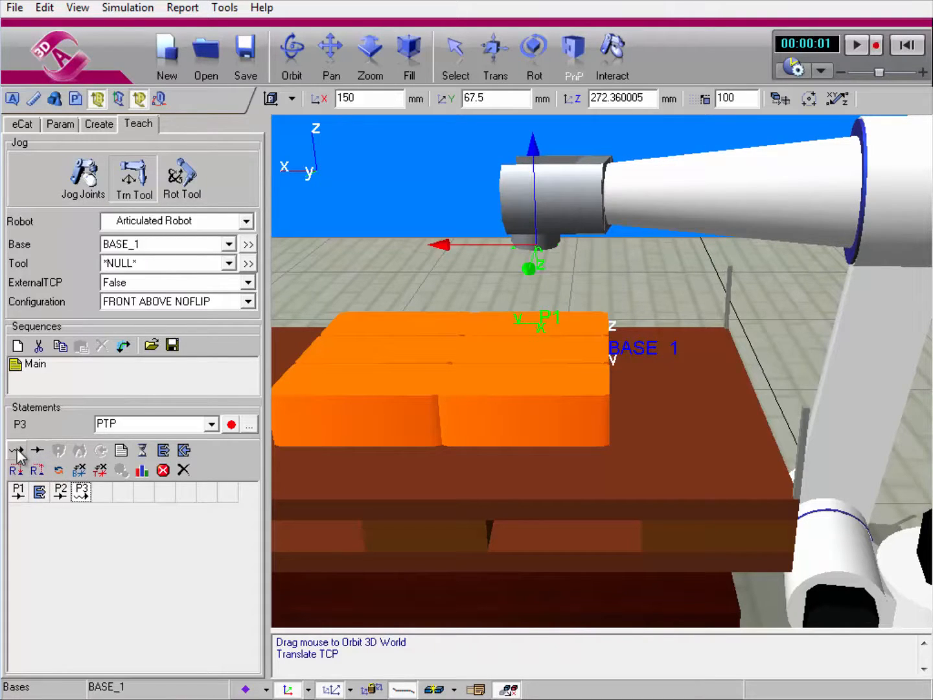
{"action": "left_click_drag", "start_coordinate": [78, 497], "coordinate": [17, 496]}
{"action": "left_click", "coordinate": [36, 499]}
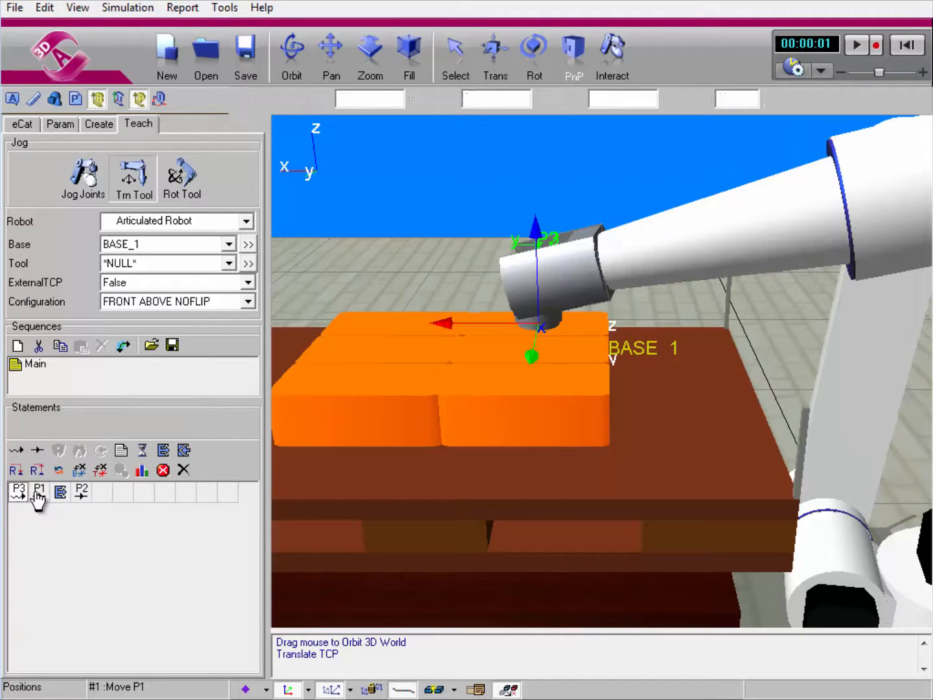
Step: Review the Set Output statement and the final linear motion, and run the simulation from the start
{"action": "left_click", "coordinate": [62, 499]}
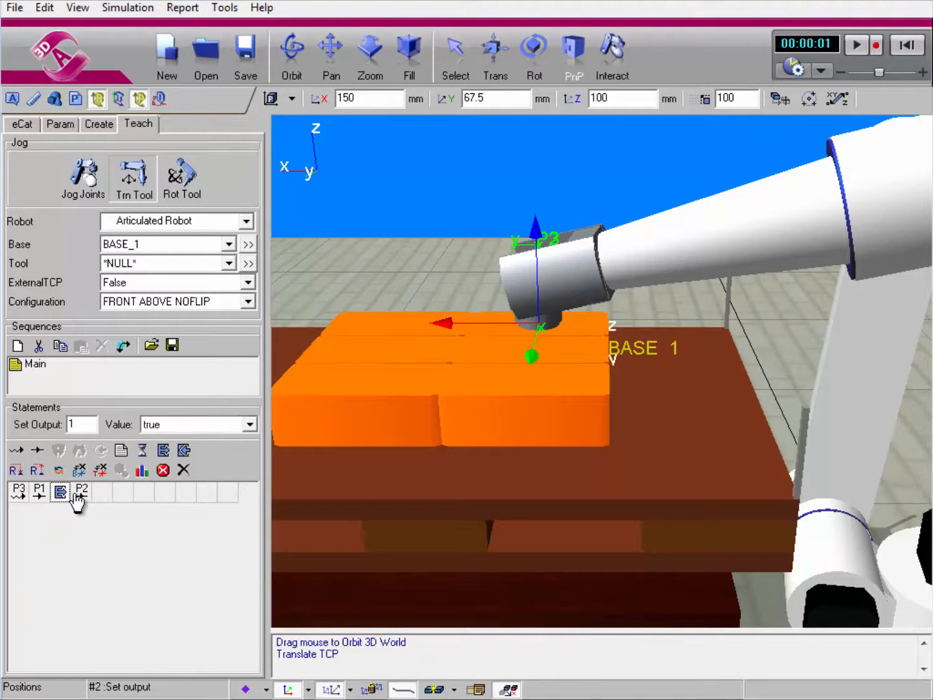
{"action": "left_click", "coordinate": [78, 497]}
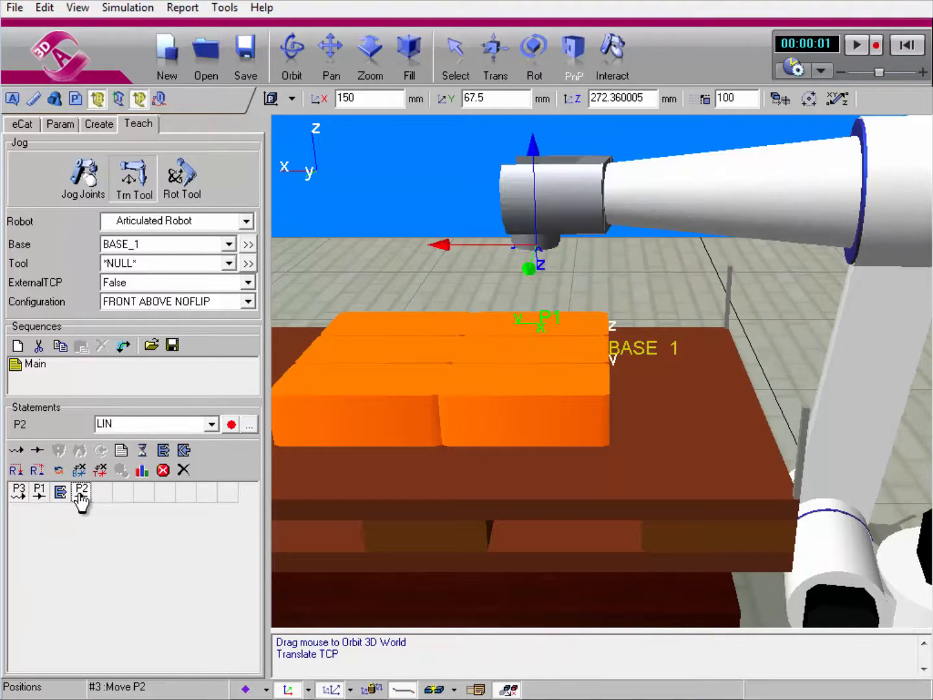
{"action": "left_click", "coordinate": [907, 45]}
{"action": "left_click", "coordinate": [858, 45]}
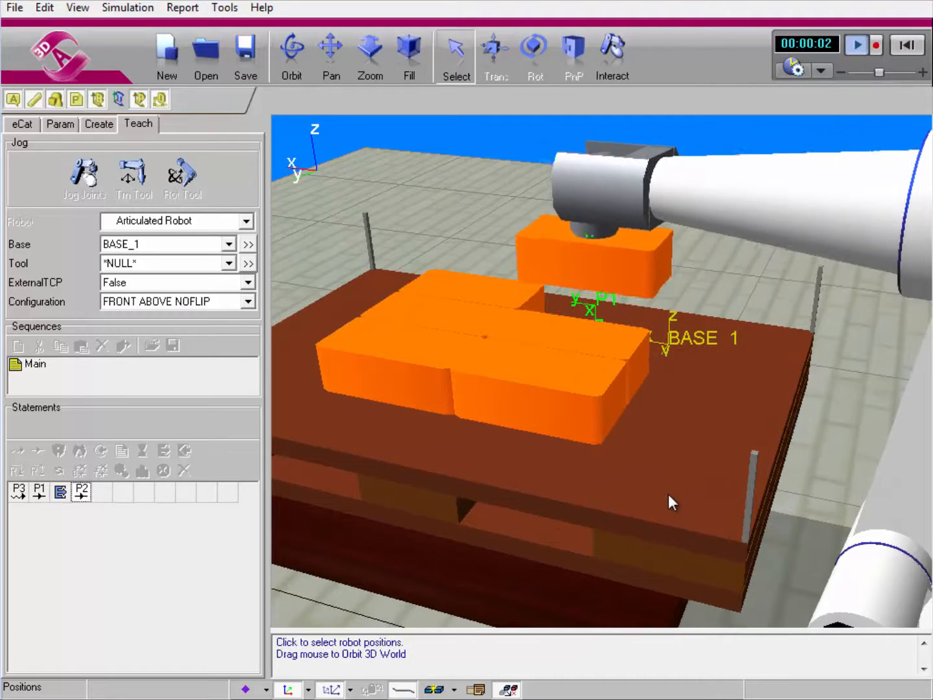
{"action": "right_click_drag", "start_coordinate": [668, 493], "coordinate": [665, 516], "text": "shift"}
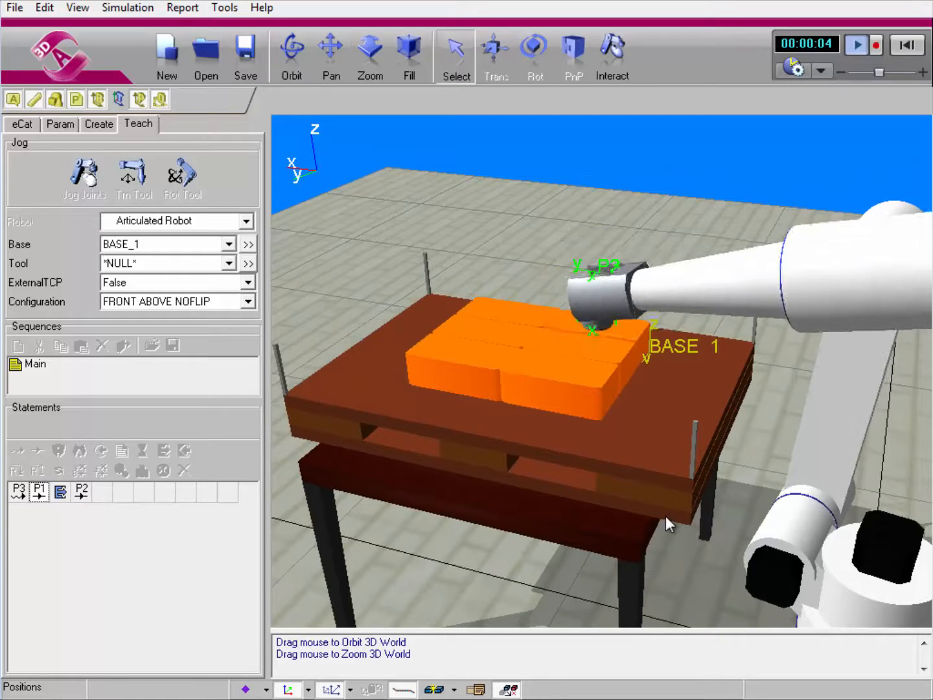
Step: Select the articulated robot and turn off Looping in its executor parameters
{"action": "left_click", "coordinate": [859, 292]}
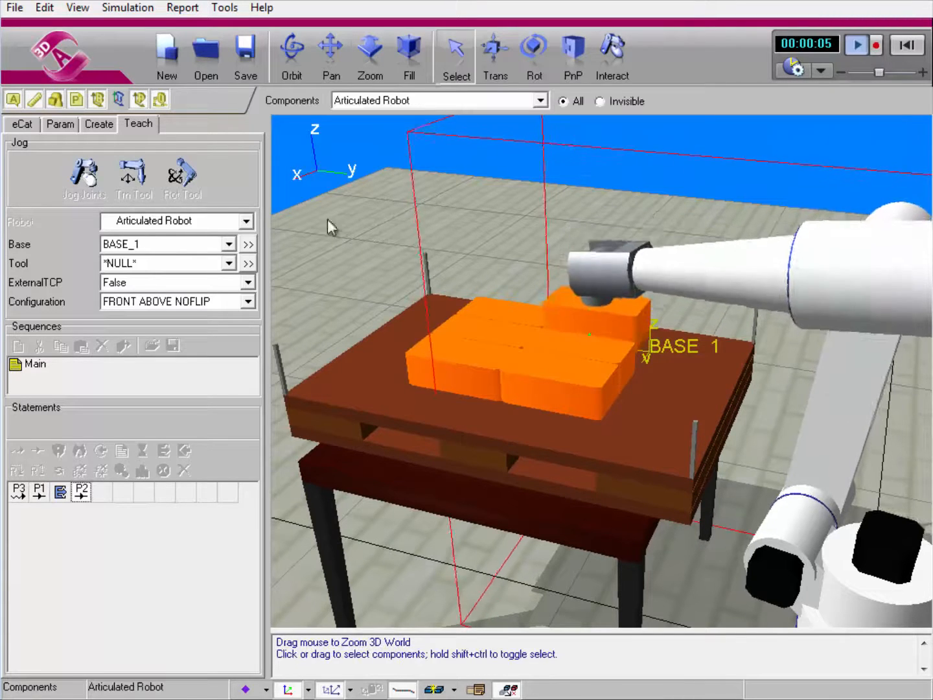
{"action": "left_click", "coordinate": [58, 125]}
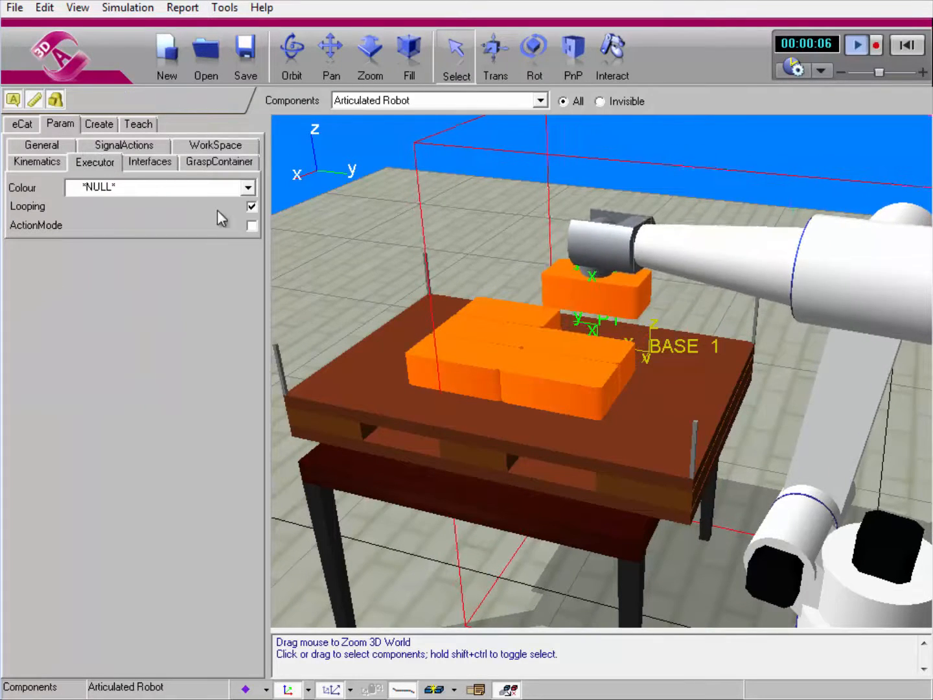
{"action": "left_click", "coordinate": [251, 207]}
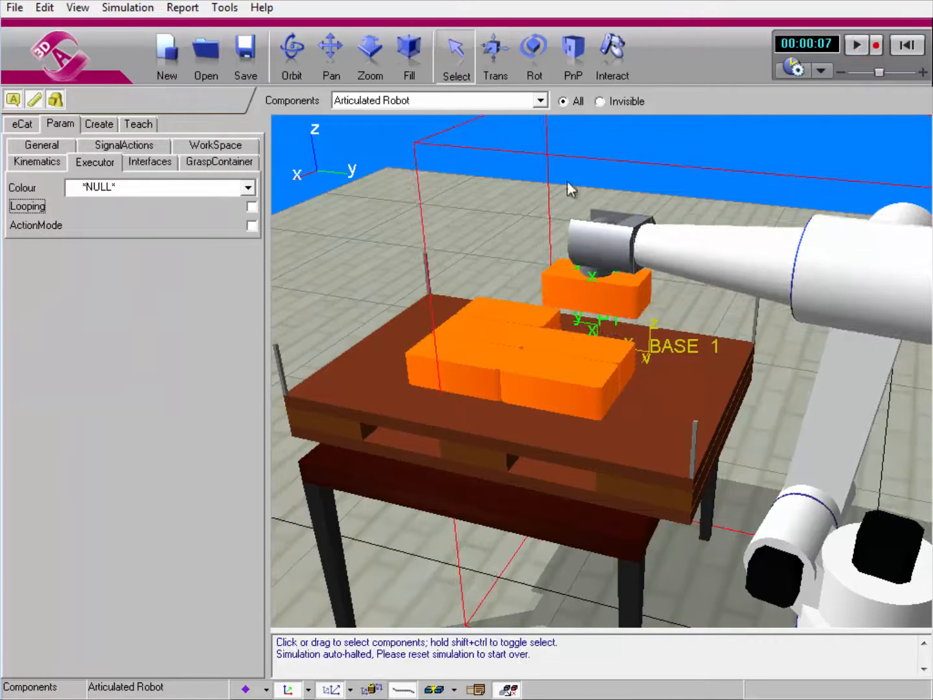
Step: Add a Define Base statement after the final linear motion, with base BASE_1 and Relative enabled
{"action": "right_click_drag", "start_coordinate": [741, 388], "coordinate": [735, 355], "text": "shift"}
{"action": "right_click_drag", "start_coordinate": [745, 430], "coordinate": [728, 427]}
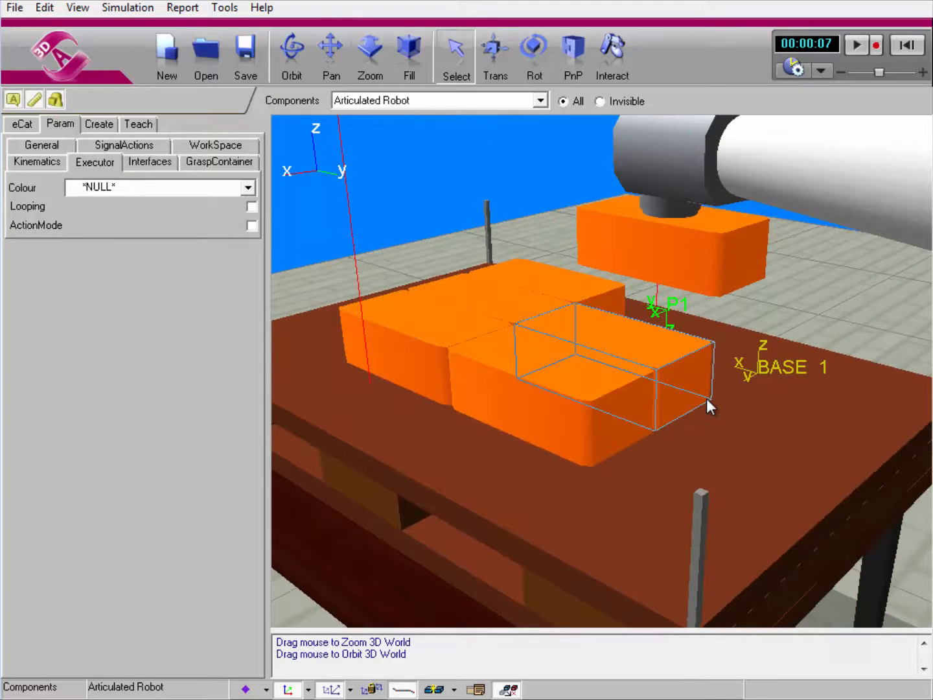
{"action": "left_click", "coordinate": [139, 124]}
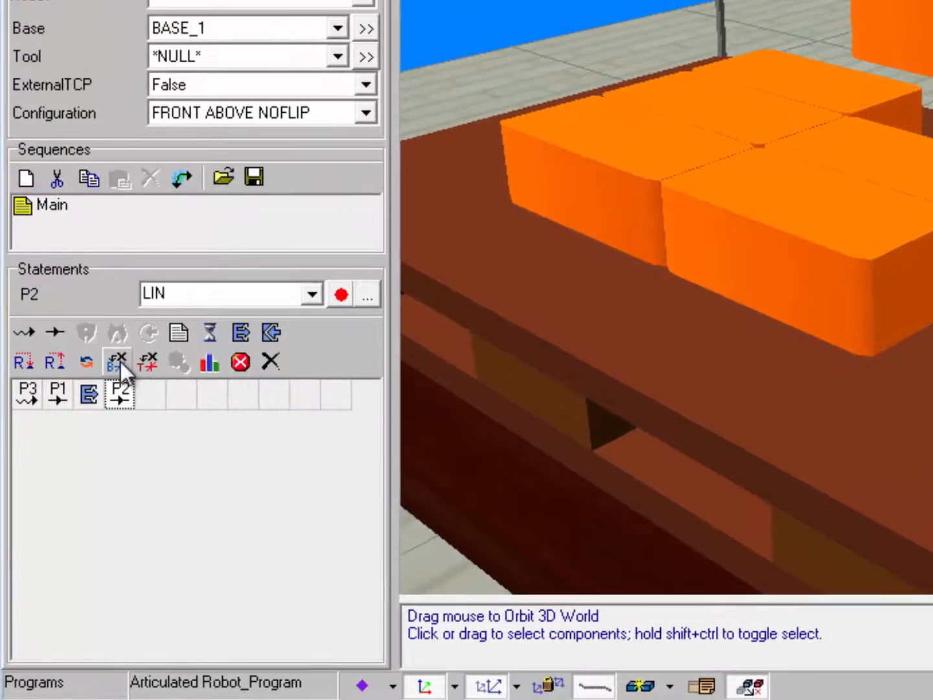
{"action": "left_click", "coordinate": [119, 361]}
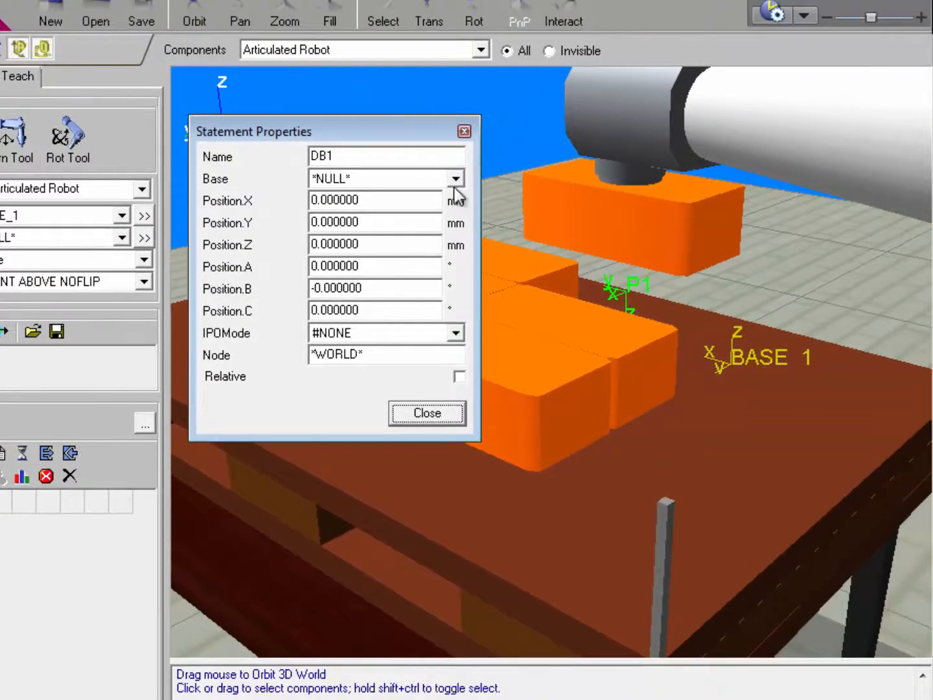
{"action": "left_click", "coordinate": [454, 184]}
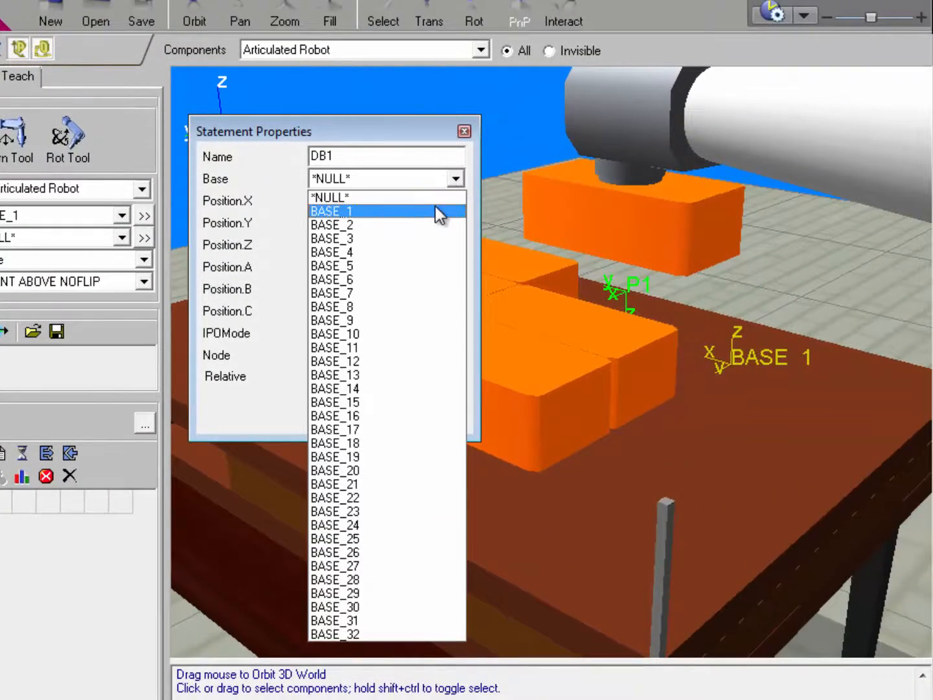
{"action": "left_click", "coordinate": [435, 208]}
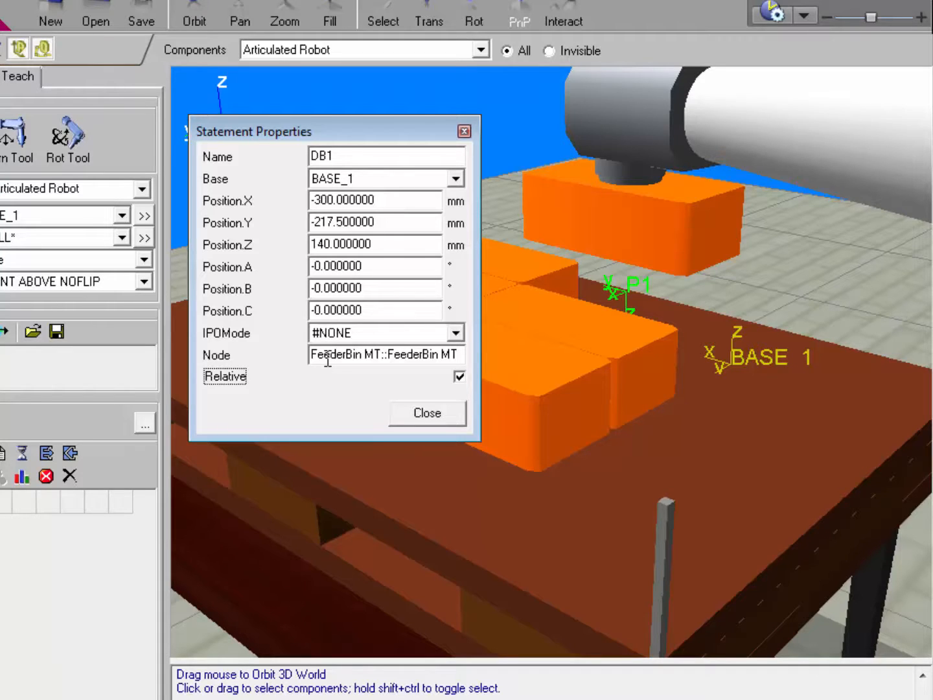
{"action": "left_click", "coordinate": [425, 412]}
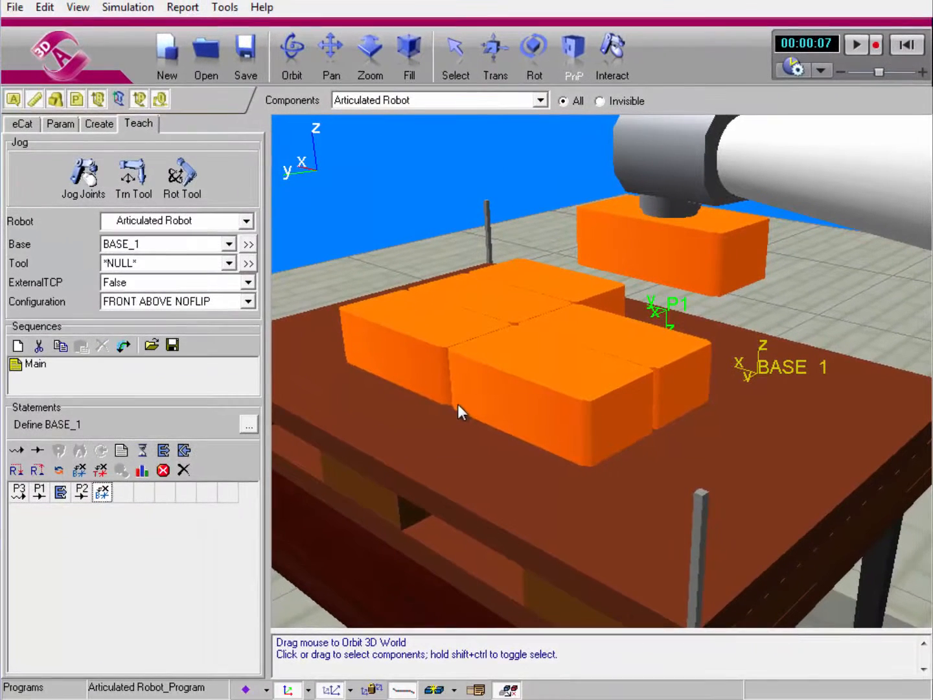
Step: Measure the distance from the BASE_1 origin to the lower corner of the next box in the adjacent row
{"action": "left_click", "coordinate": [224, 7]}
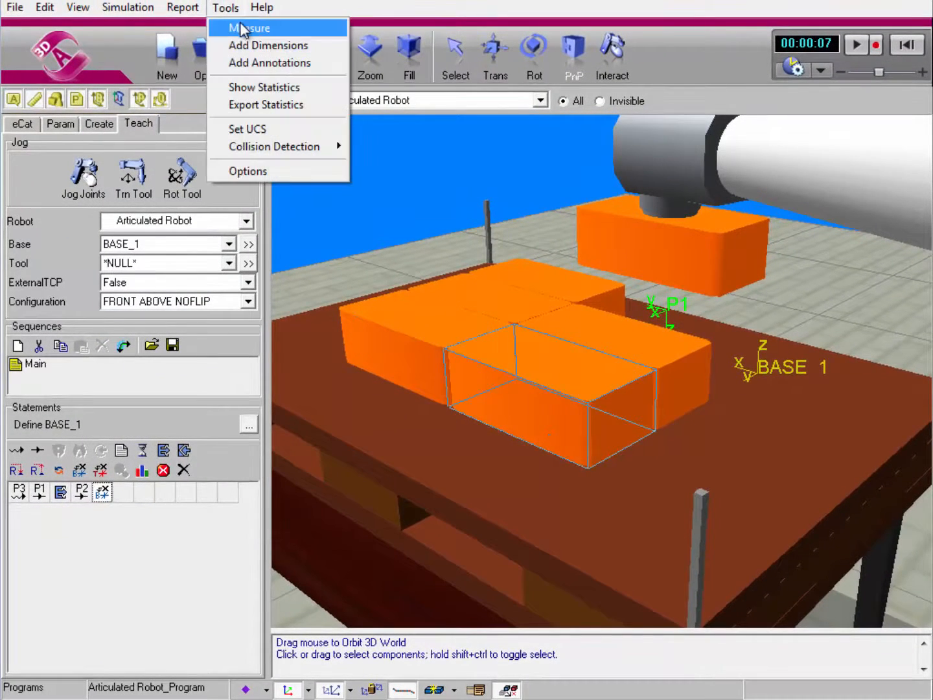
{"action": "left_click", "coordinate": [249, 28]}
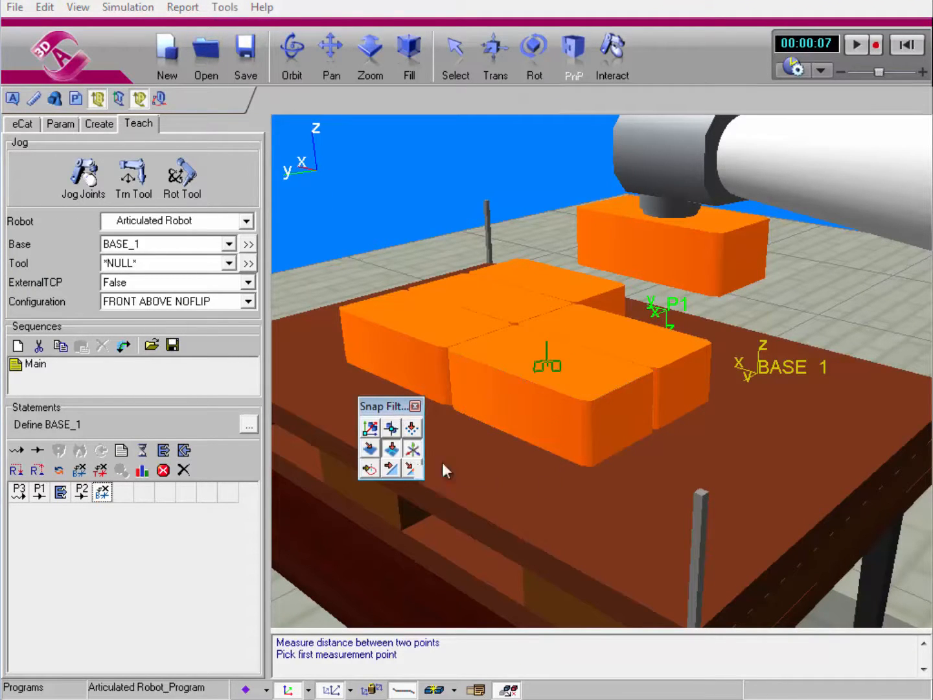
{"action": "left_click", "coordinate": [758, 373]}
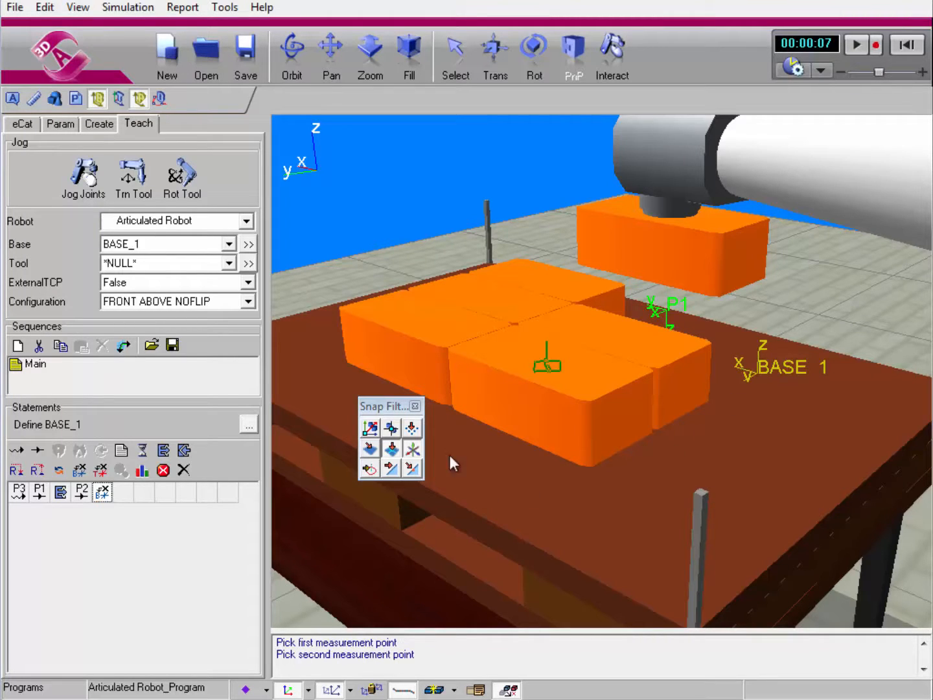
{"action": "left_click", "coordinate": [415, 429]}
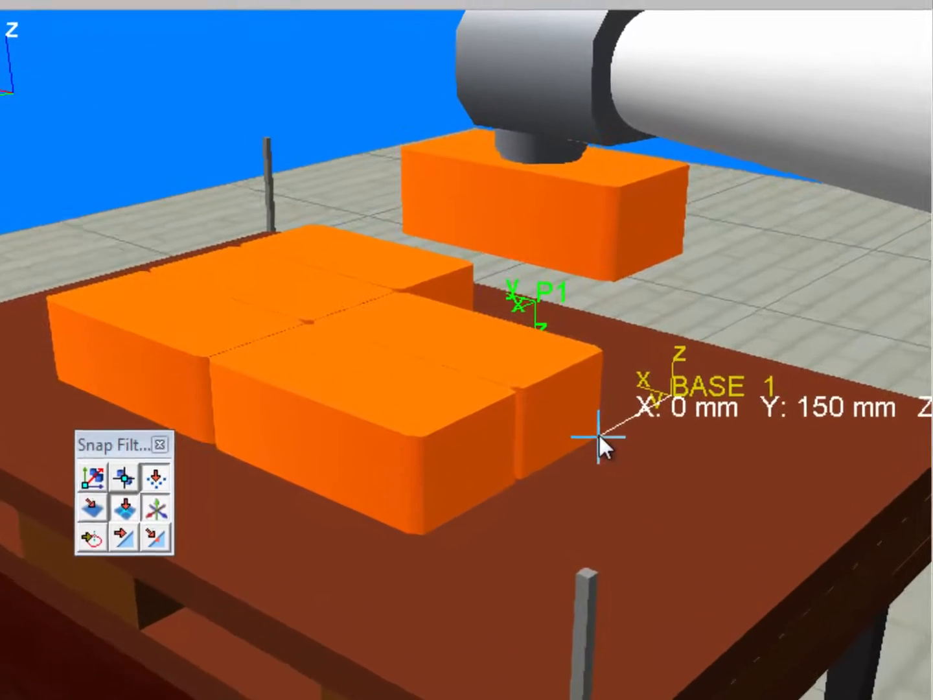
{"action": "middle_click_drag", "start_coordinate": [779, 481], "coordinate": [385, 567]}
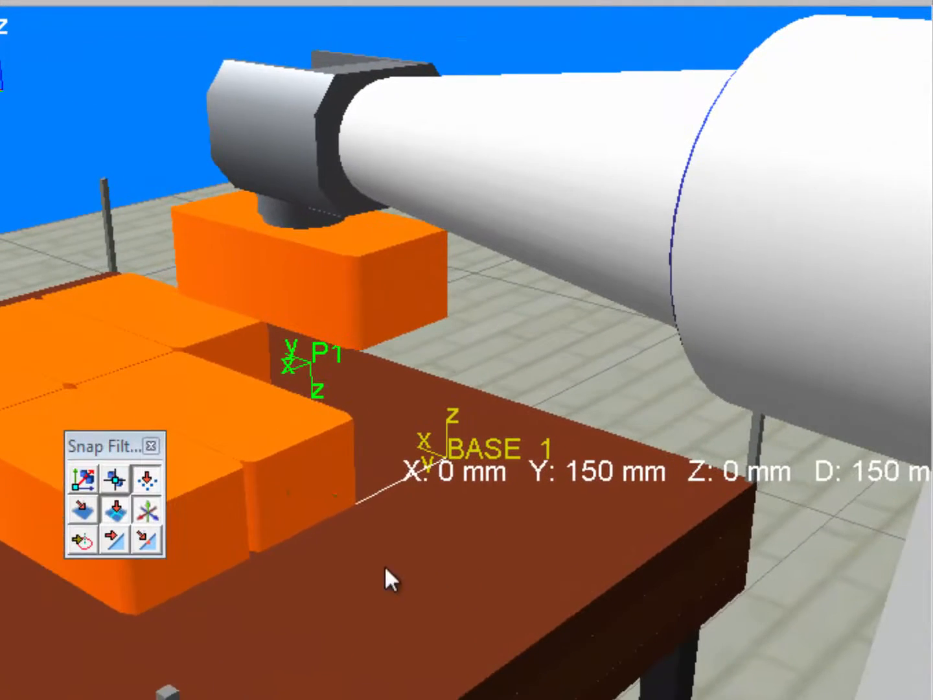
{"action": "left_click", "coordinate": [354, 502]}
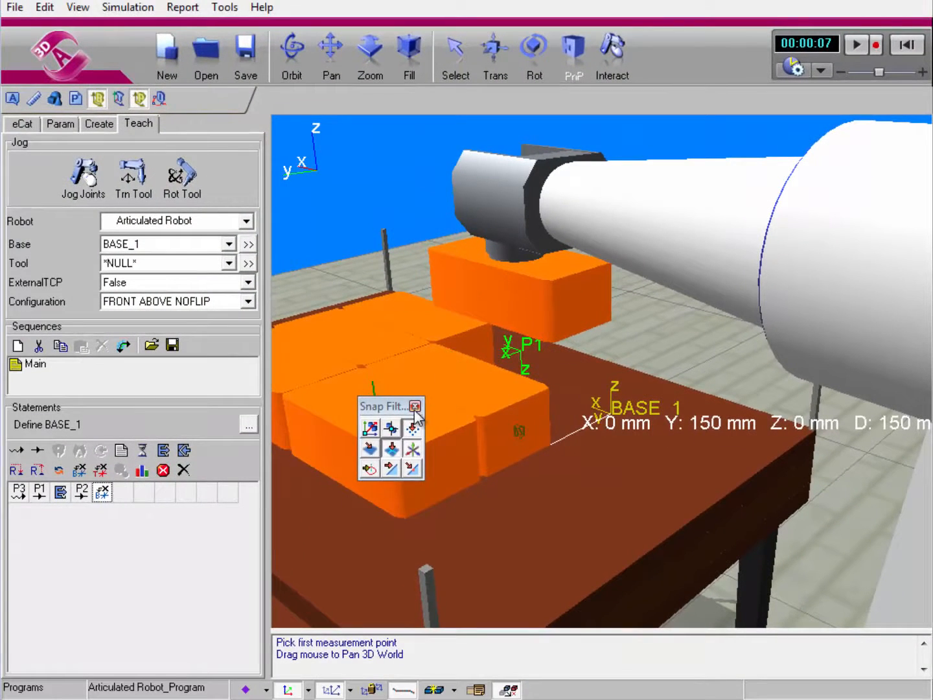
{"action": "left_click", "coordinate": [415, 406]}
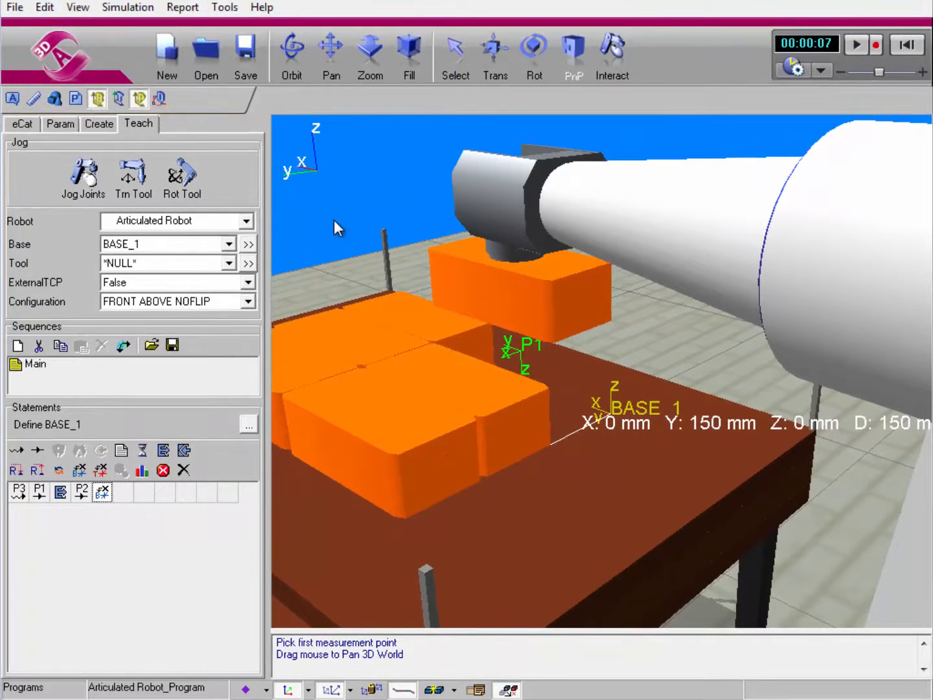
{"action": "key", "text": "Escape"}
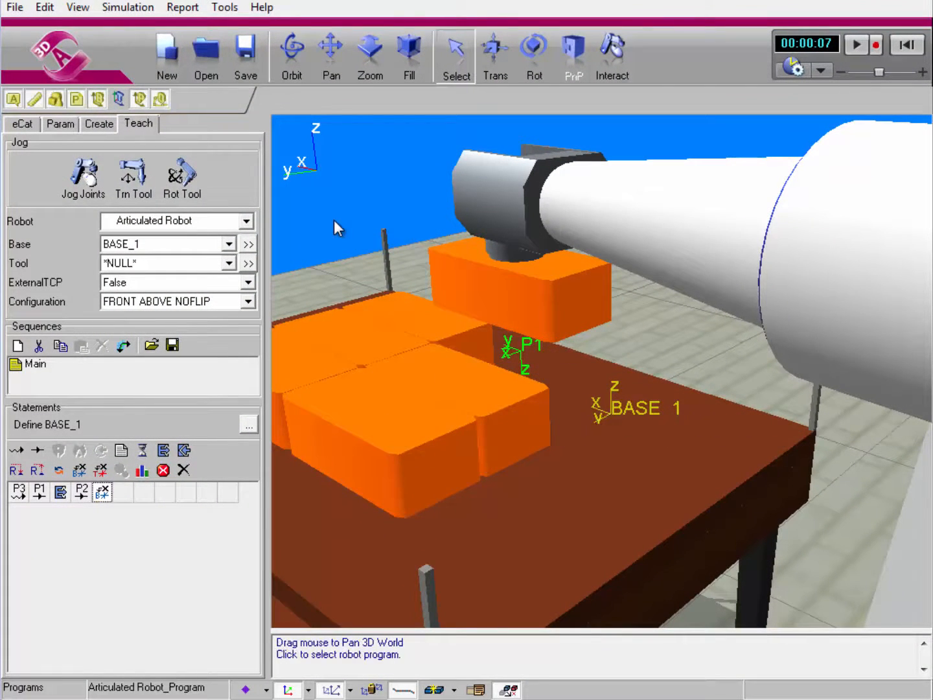
Step: Set the Define Base statement's relative position to X 0, Y 150 and Z 0 mm, using the measured Y distance for Y
{"action": "double_click", "coordinate": [102, 496]}
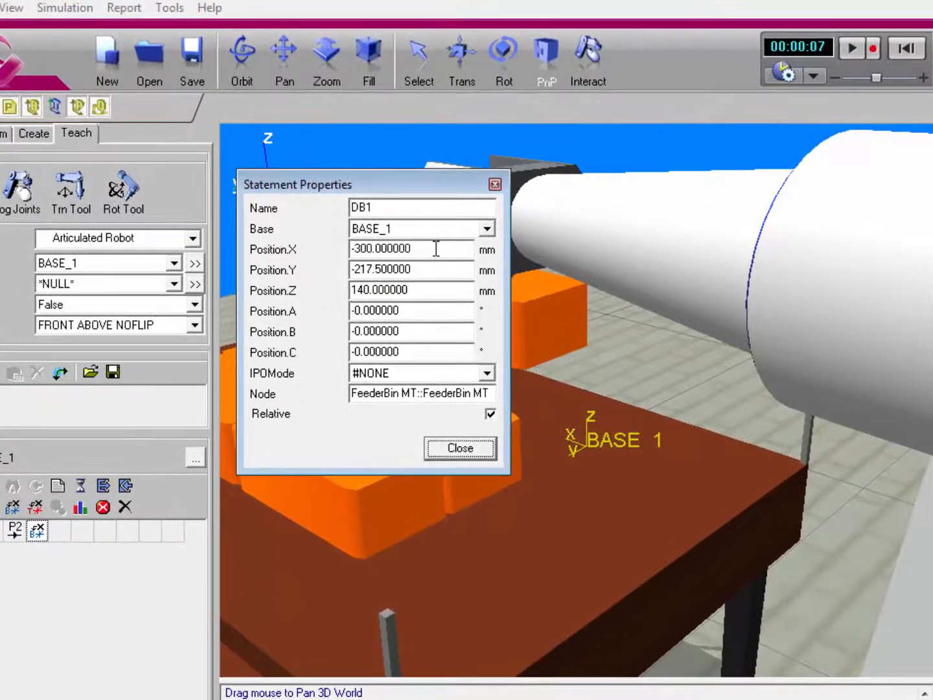
{"action": "left_click_drag", "start_coordinate": [437, 248], "coordinate": [293, 250]}
{"action": "type", "text": "0"}
{"action": "key", "text": "Tab"}
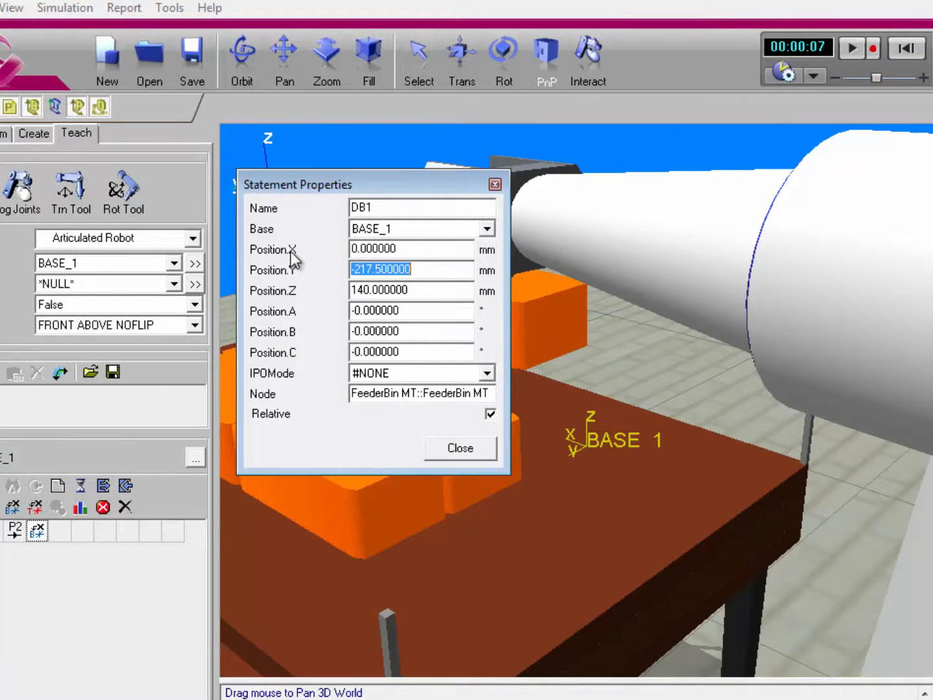
{"action": "key", "text": "BackSpace"}
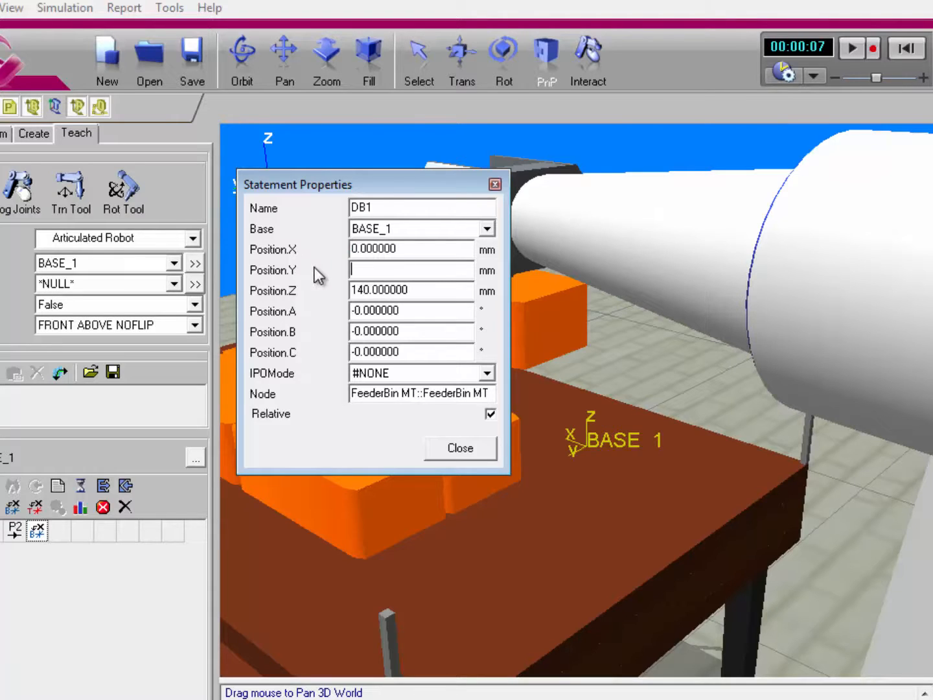
{"action": "right_click", "coordinate": [361, 271]}
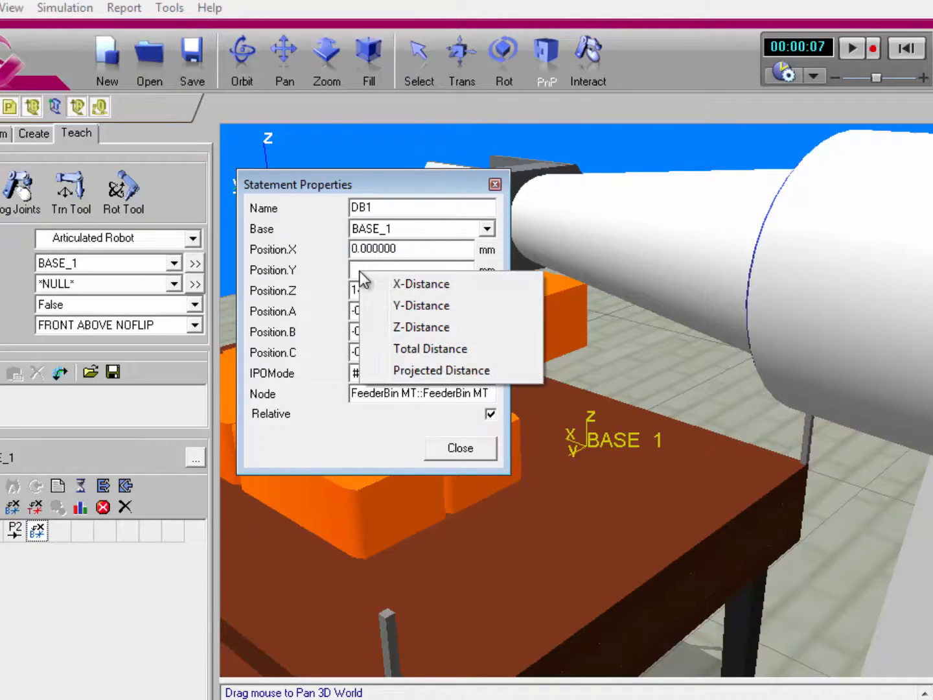
{"action": "left_click", "coordinate": [451, 306]}
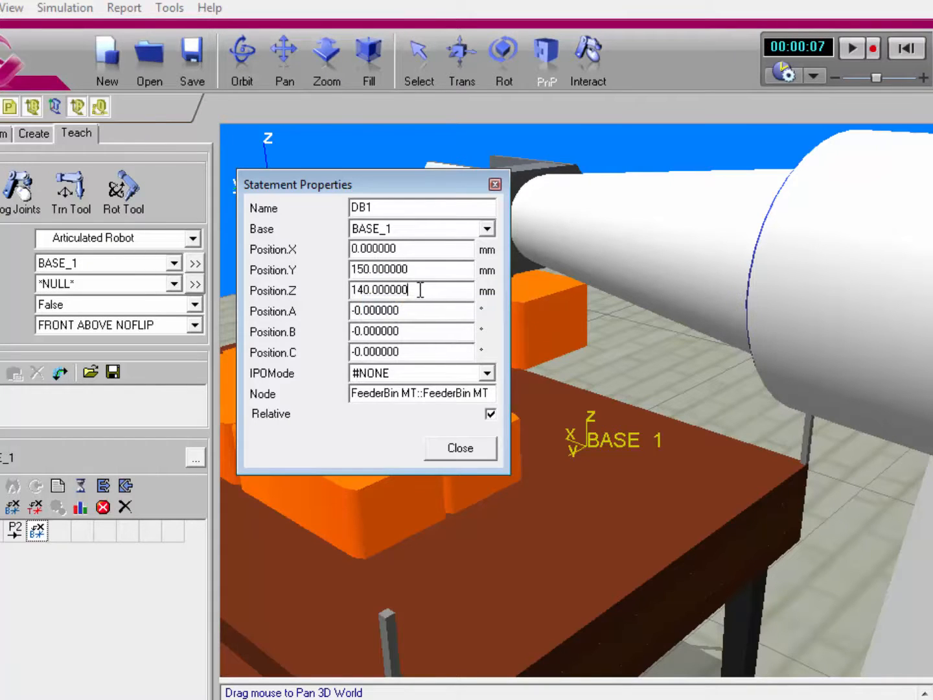
{"action": "left_click_drag", "start_coordinate": [417, 289], "coordinate": [304, 287]}
{"action": "key", "text": "BackSpace"}
{"action": "type", "text": "0"}
{"action": "key", "text": "Tab"}
{"action": "left_click", "coordinate": [431, 447]}
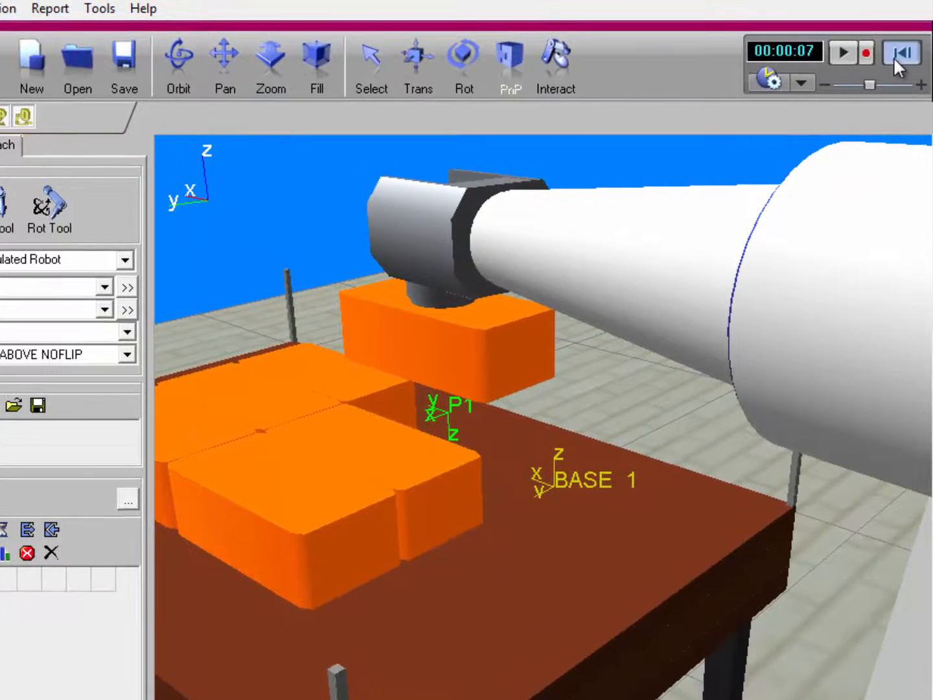
Step: Reset the simulation and run the sequence once to check how BASE_1 shifts to the next box
{"action": "left_click", "coordinate": [896, 59]}
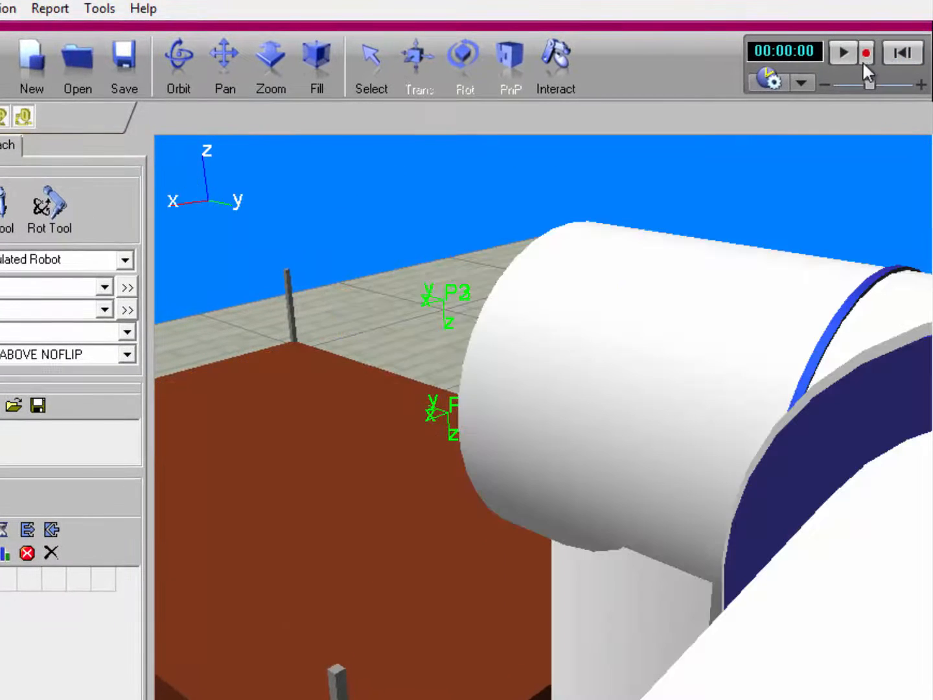
{"action": "right_click_drag", "start_coordinate": [434, 543], "coordinate": [443, 614]}
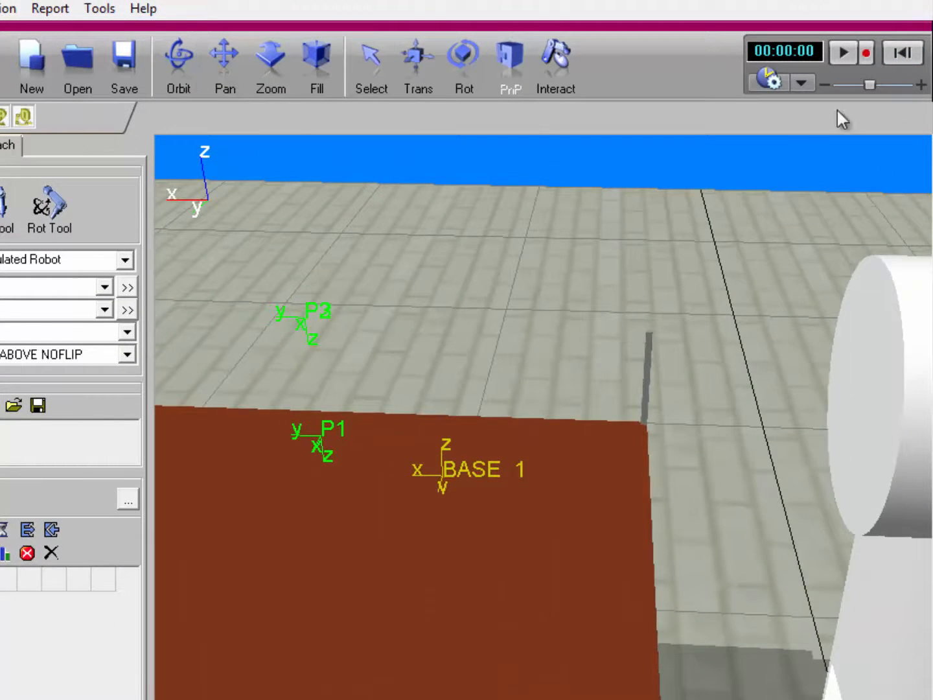
{"action": "left_click", "coordinate": [845, 54]}
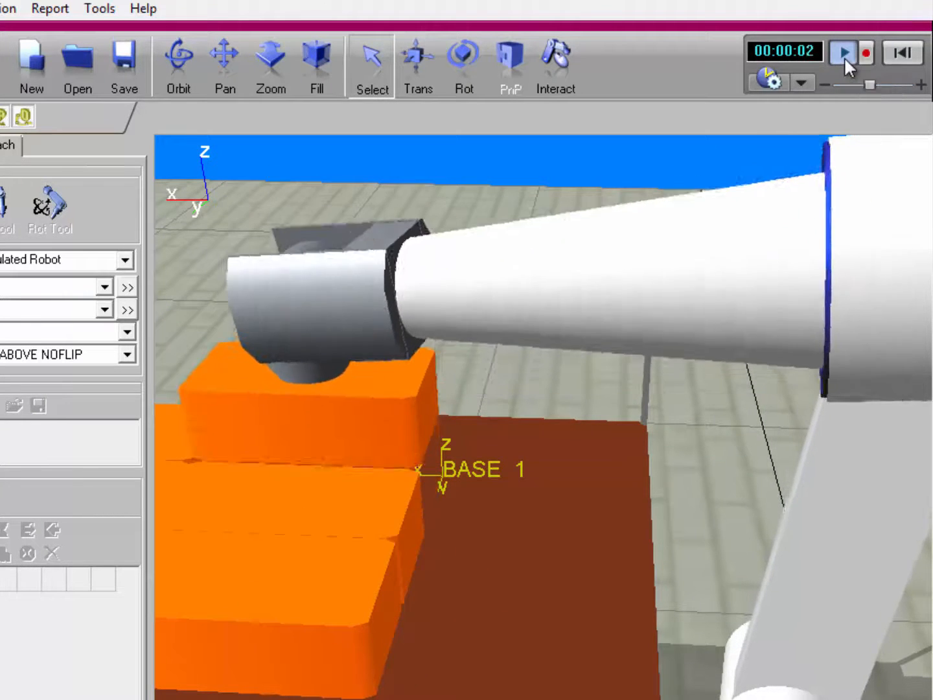
{"action": "middle_click_drag", "start_coordinate": [631, 582], "coordinate": [592, 596]}
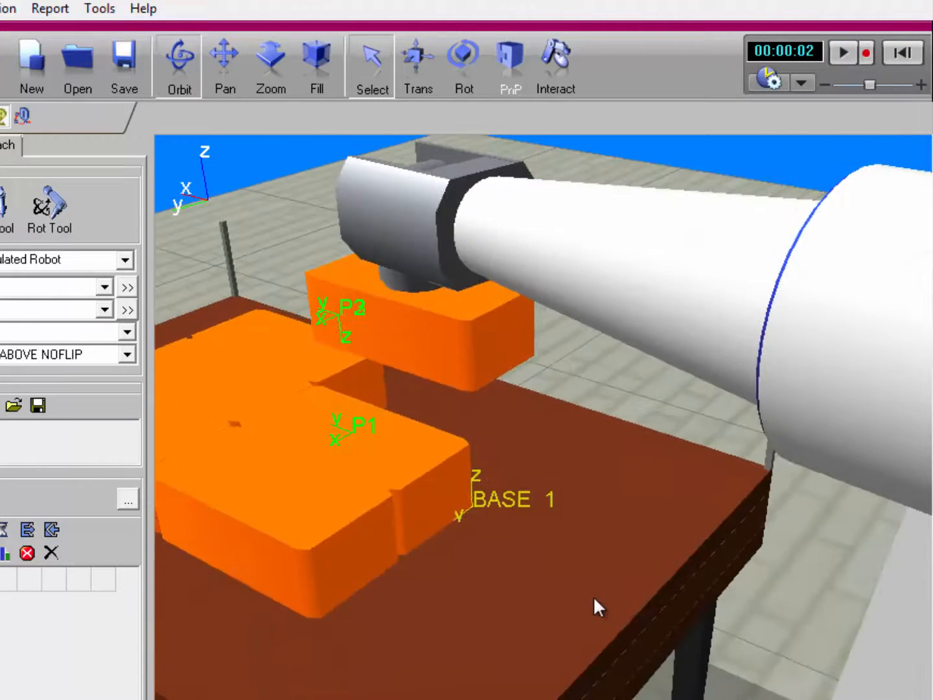
Step: Turn Looping back on in the robot's executor parameters and rerun the simulation from the start
{"action": "left_click", "coordinate": [400, 448]}
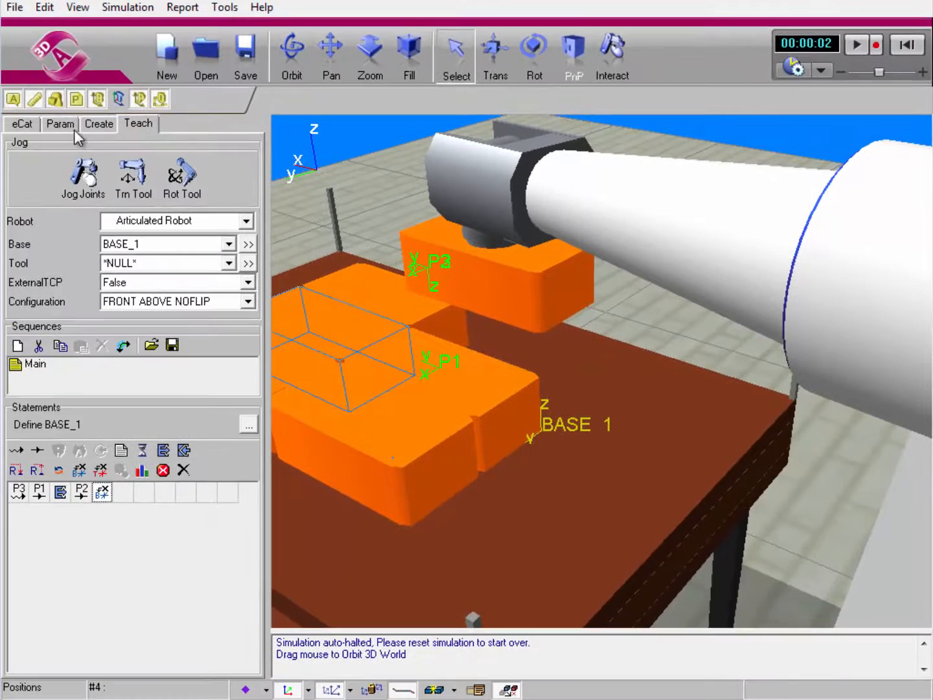
{"action": "left_click", "coordinate": [60, 123]}
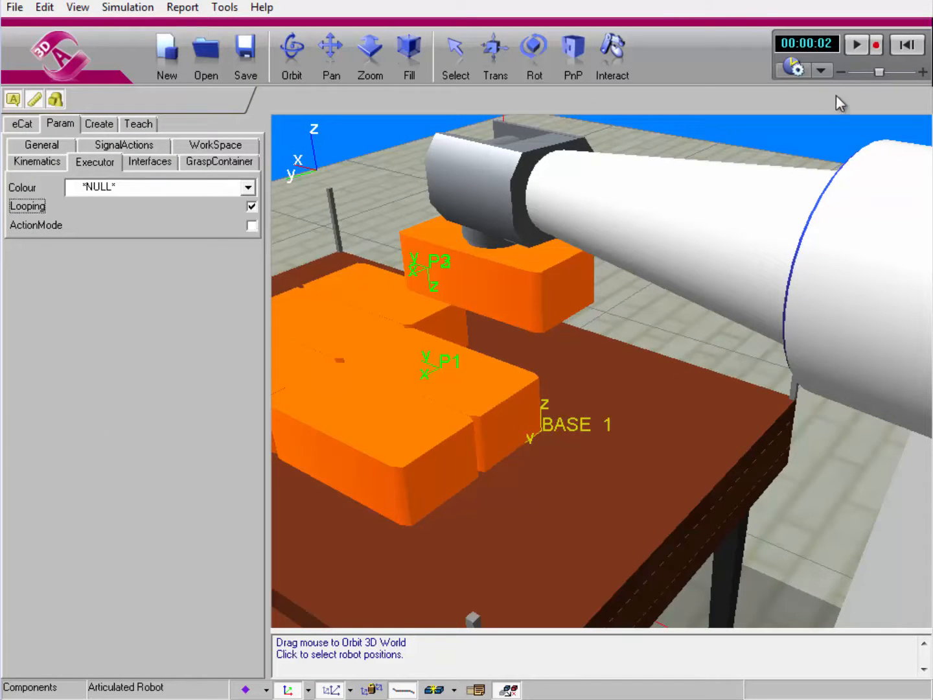
{"action": "left_click", "coordinate": [897, 47]}
{"action": "left_click", "coordinate": [857, 44]}
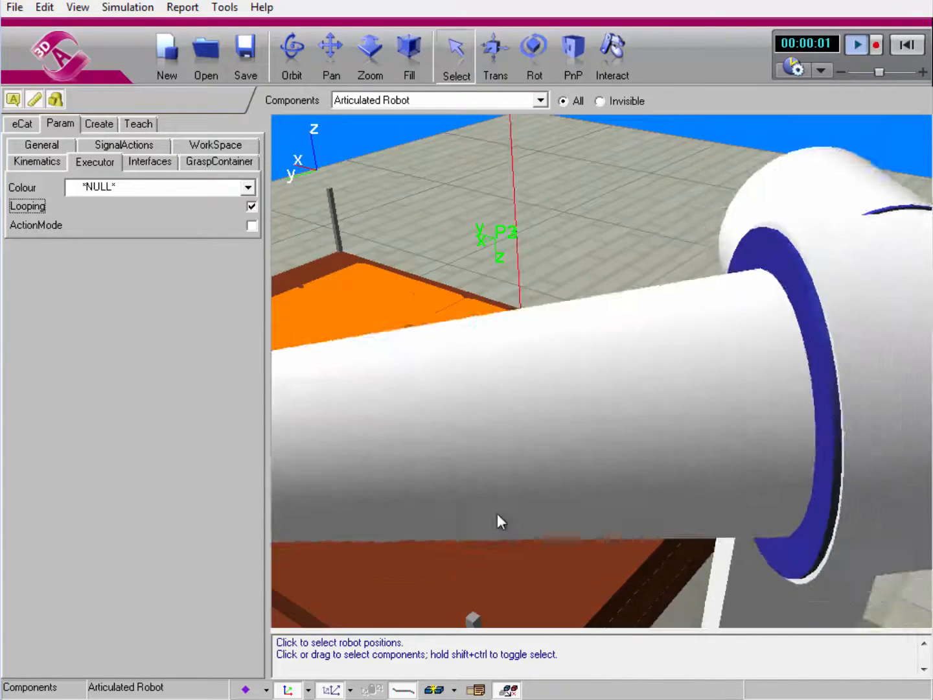
{"action": "middle_click_drag", "start_coordinate": [497, 534], "coordinate": [692, 495]}
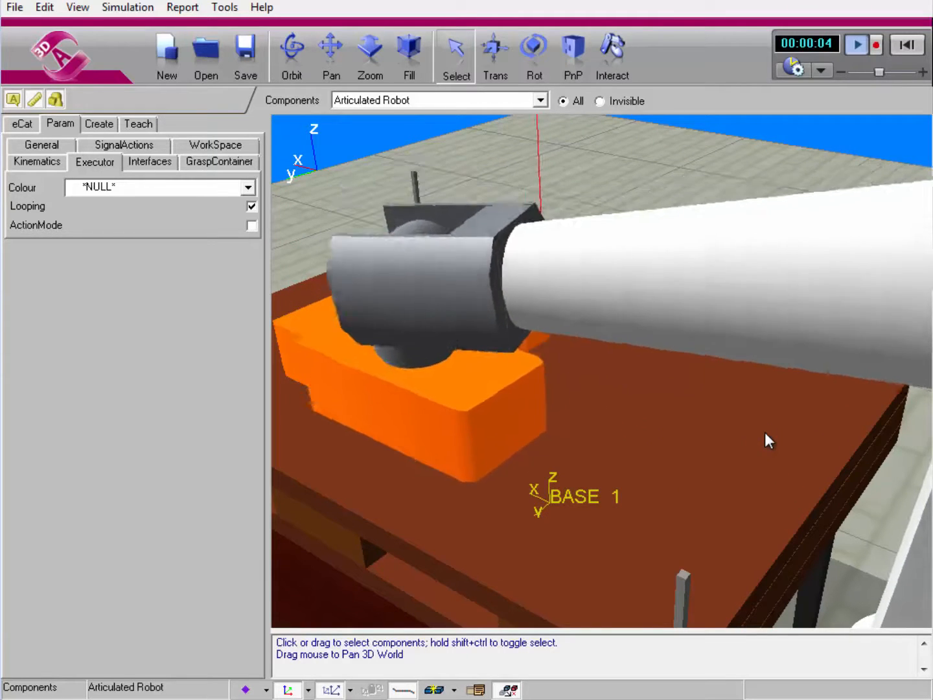
Step: Reset the looping box-picking simulation to its start
{"action": "left_click", "coordinate": [904, 44]}
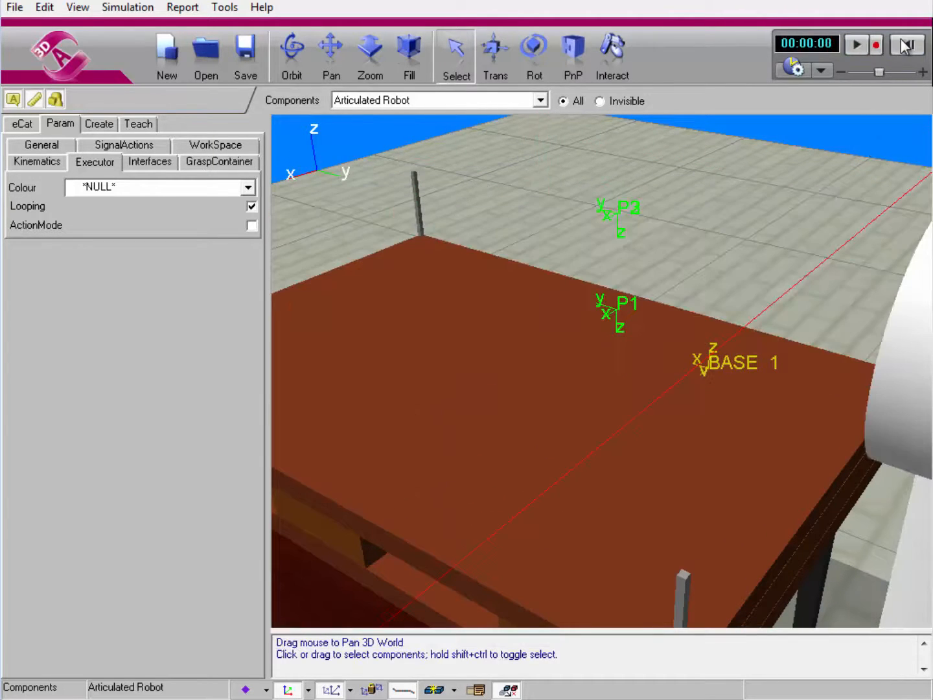
{"action": "right_click_drag", "start_coordinate": [573, 497], "coordinate": [540, 595], "text": "shift"}
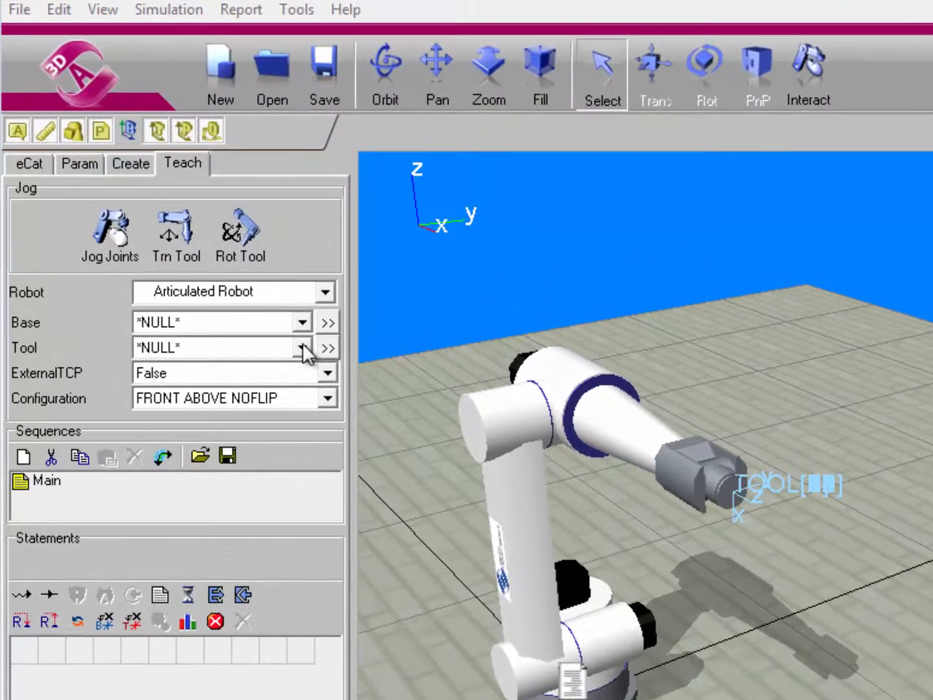
Step: Open the robot's tool frames editor and examine the position and node settings of TOOL[1]
{"action": "left_click", "coordinate": [229, 263]}
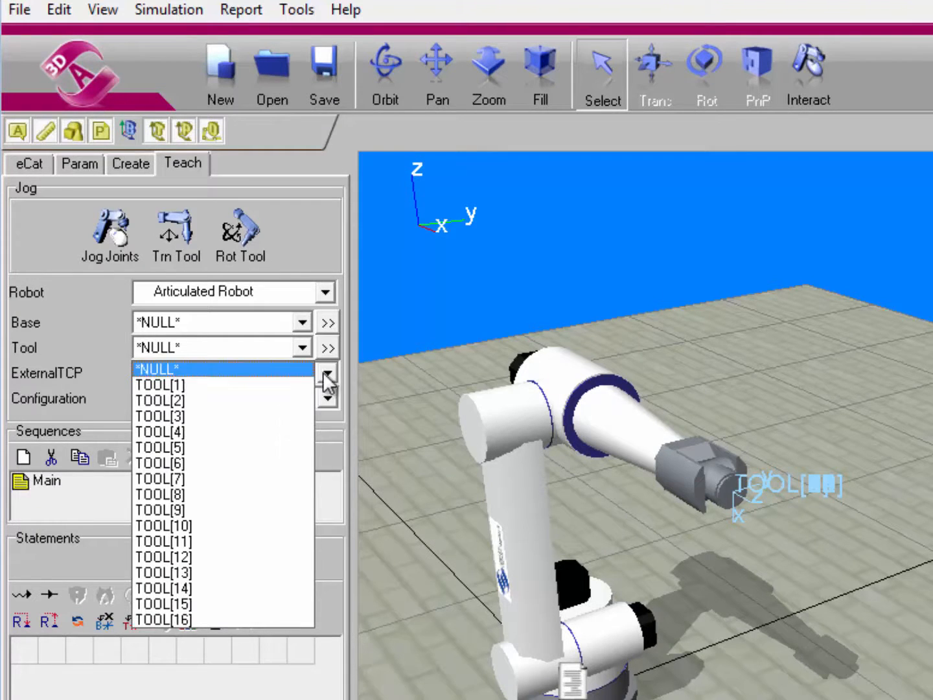
{"action": "left_click", "coordinate": [353, 352]}
{"action": "left_click", "coordinate": [336, 350]}
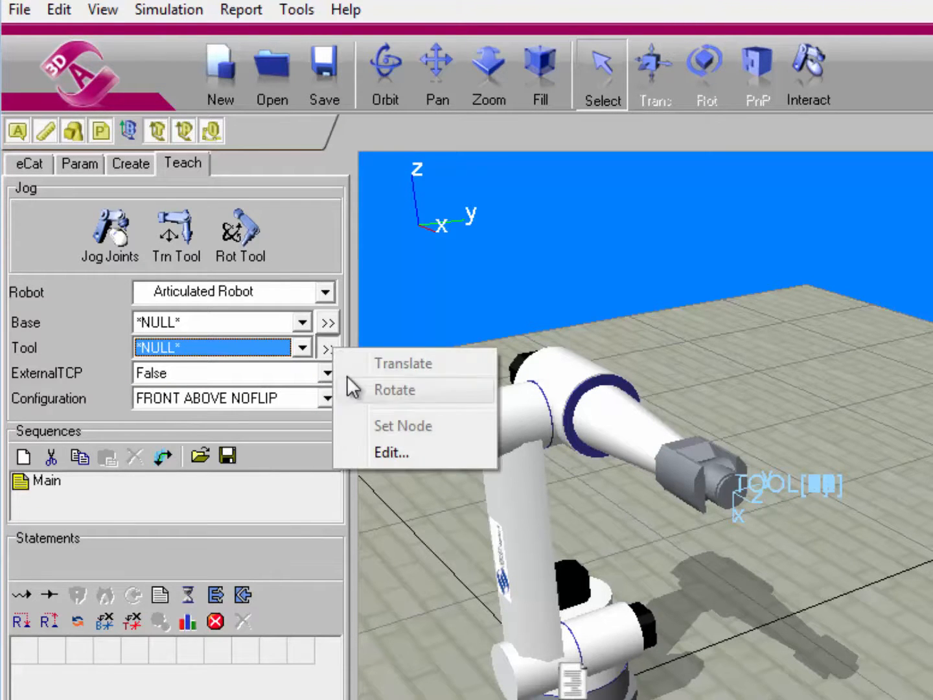
{"action": "left_click", "coordinate": [382, 449]}
{"action": "left_click_drag", "start_coordinate": [162, 29], "coordinate": [593, 201]}
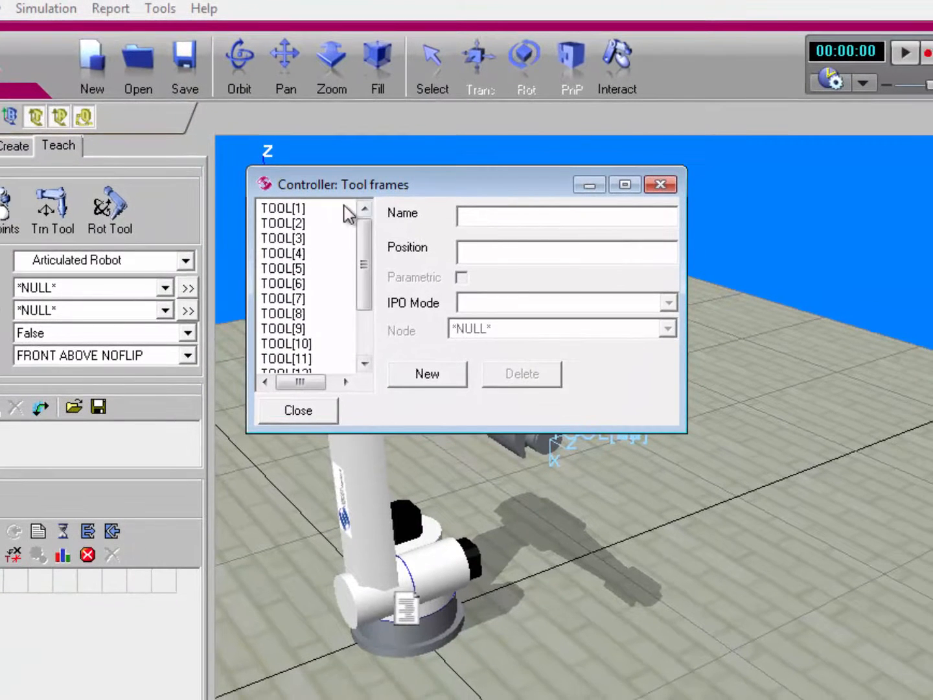
{"action": "left_click", "coordinate": [310, 213]}
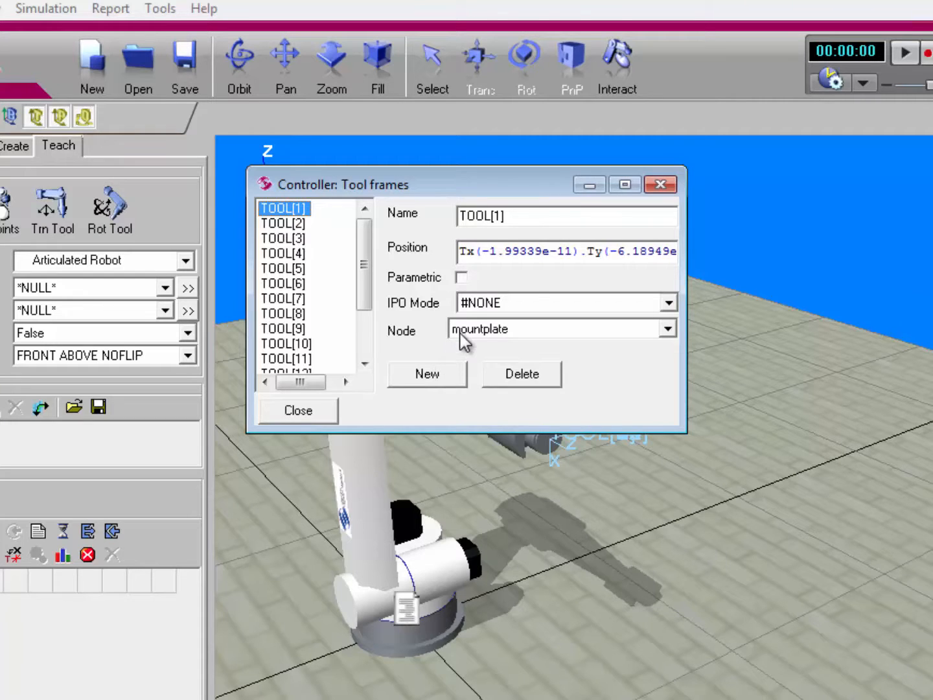
{"action": "left_click", "coordinate": [300, 413]}
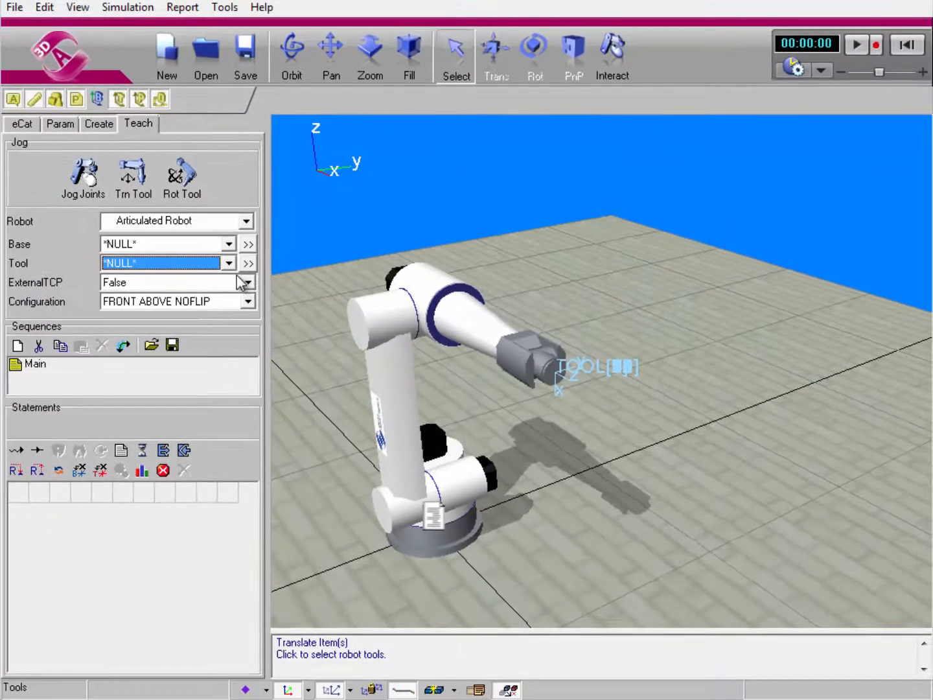
Step: Make TOOL[1] the active tool, record a linear motion P1 at the current robot position, and check its statement properties
{"action": "left_click", "coordinate": [204, 280]}
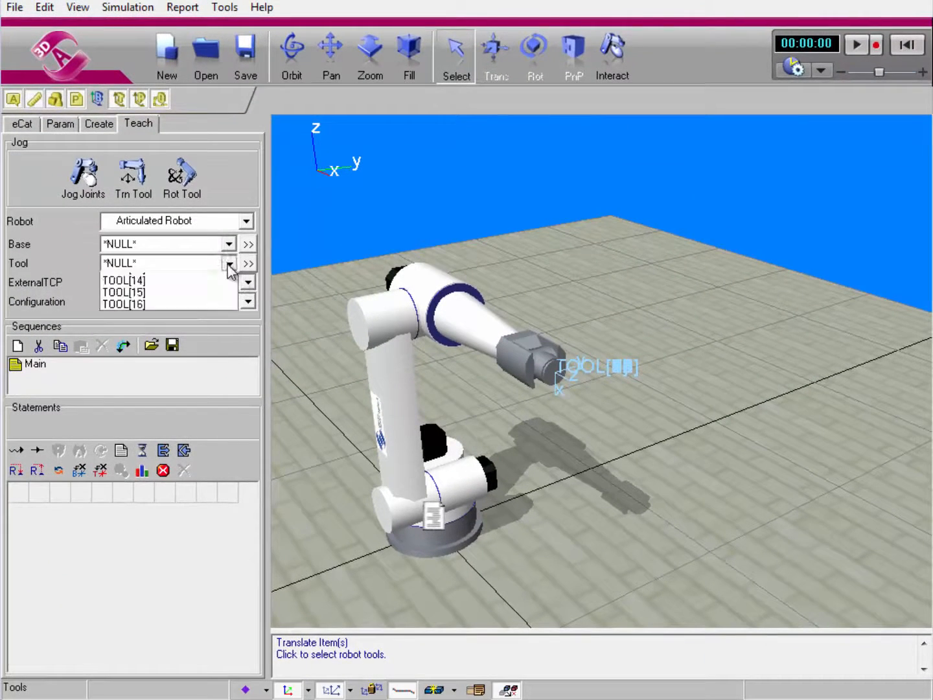
{"action": "left_click", "coordinate": [217, 292]}
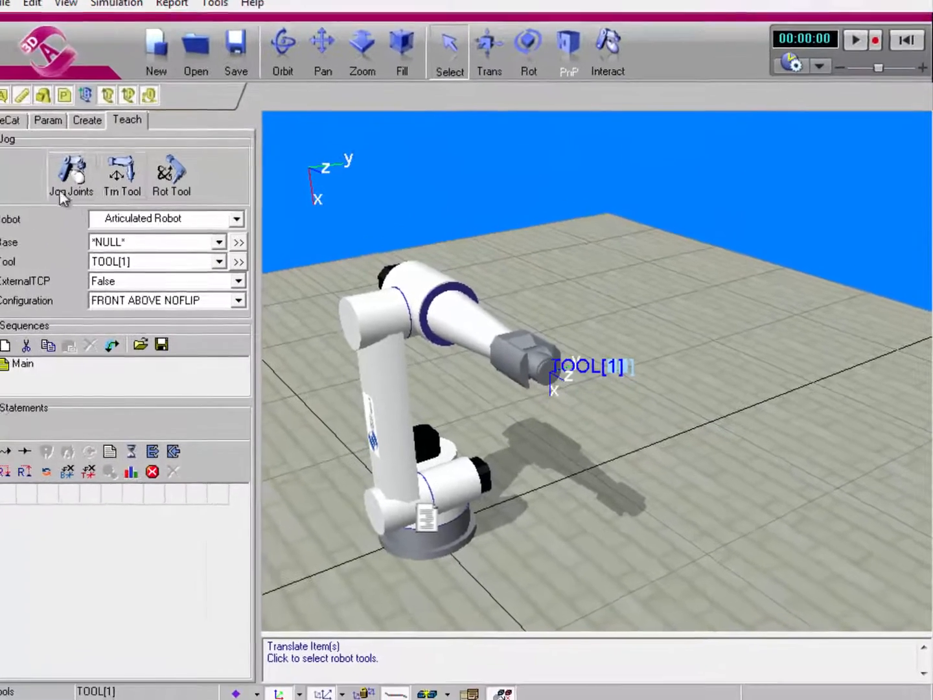
{"action": "left_click", "coordinate": [121, 173]}
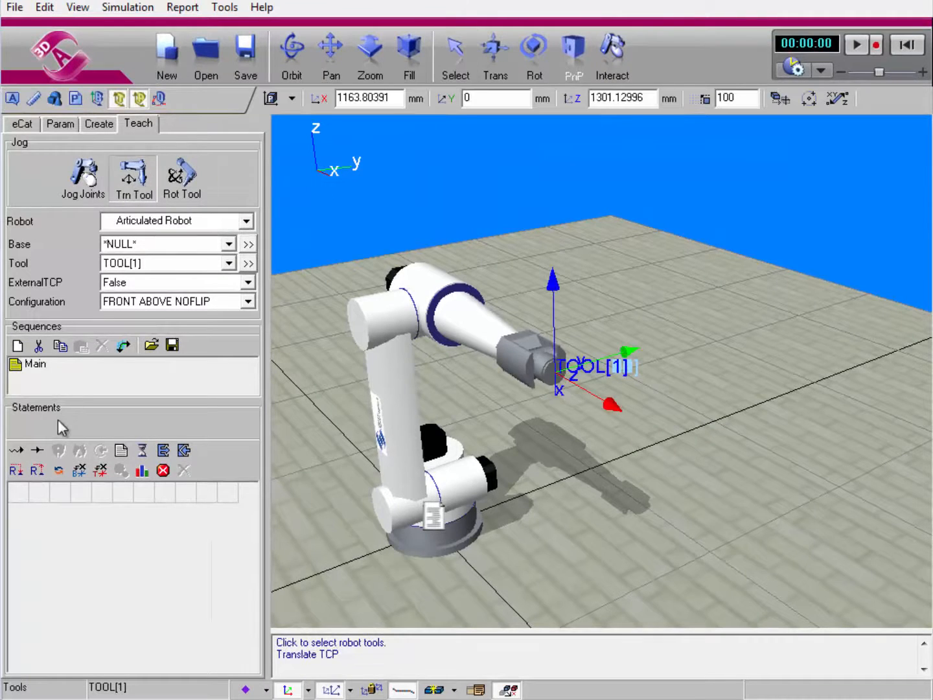
{"action": "left_click", "coordinate": [38, 451]}
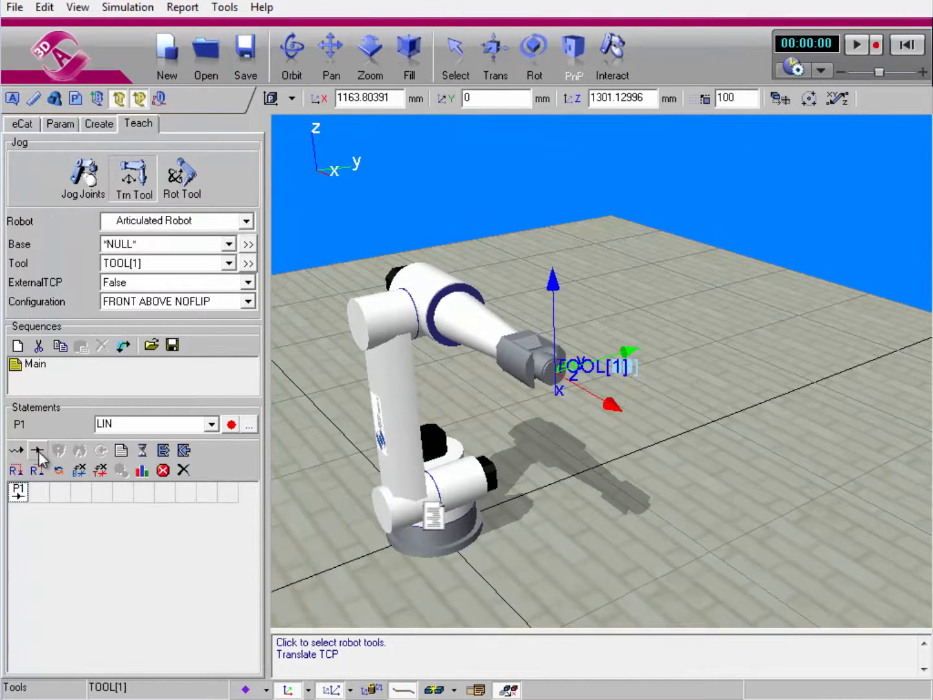
{"action": "double_click", "coordinate": [20, 494]}
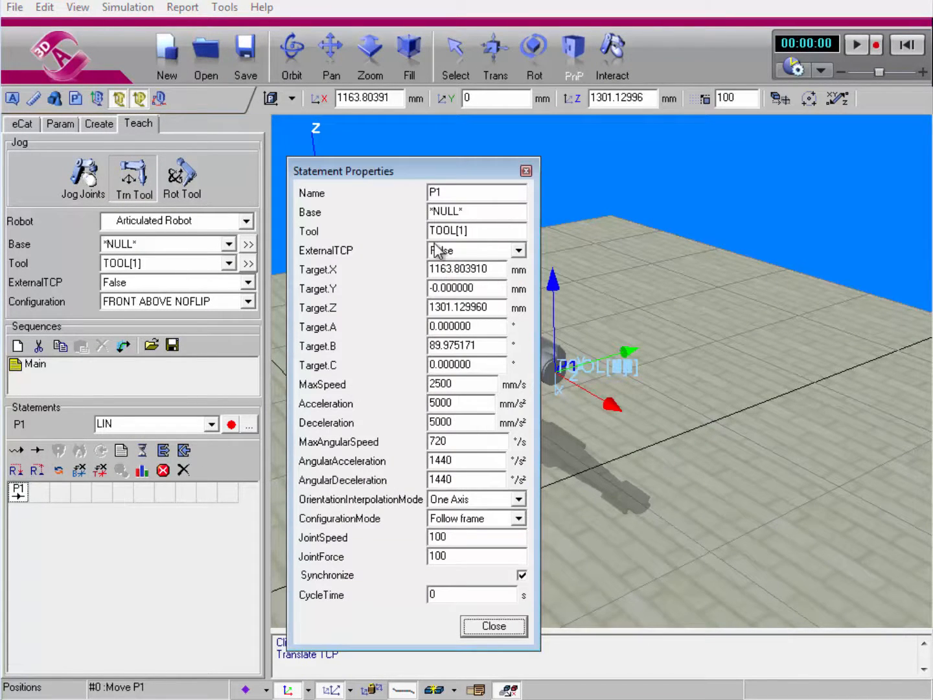
{"action": "left_click", "coordinate": [487, 628]}
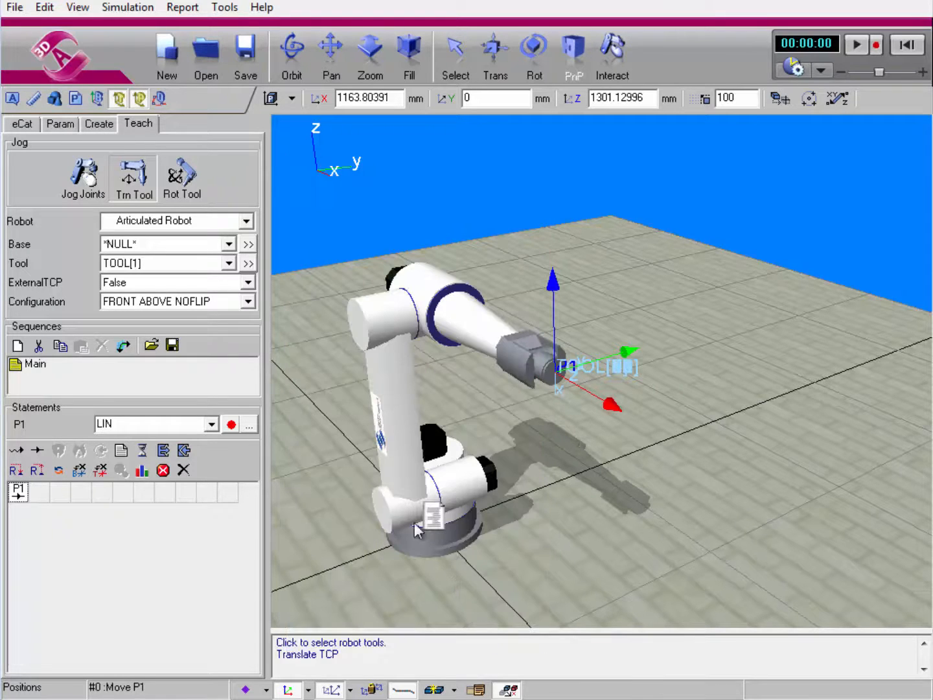
Step: Translate the TOOL[1] frame about 769 mm along its Y axis and run the simulation from the start
{"action": "left_click", "coordinate": [248, 263]}
{"action": "left_click", "coordinate": [286, 266]}
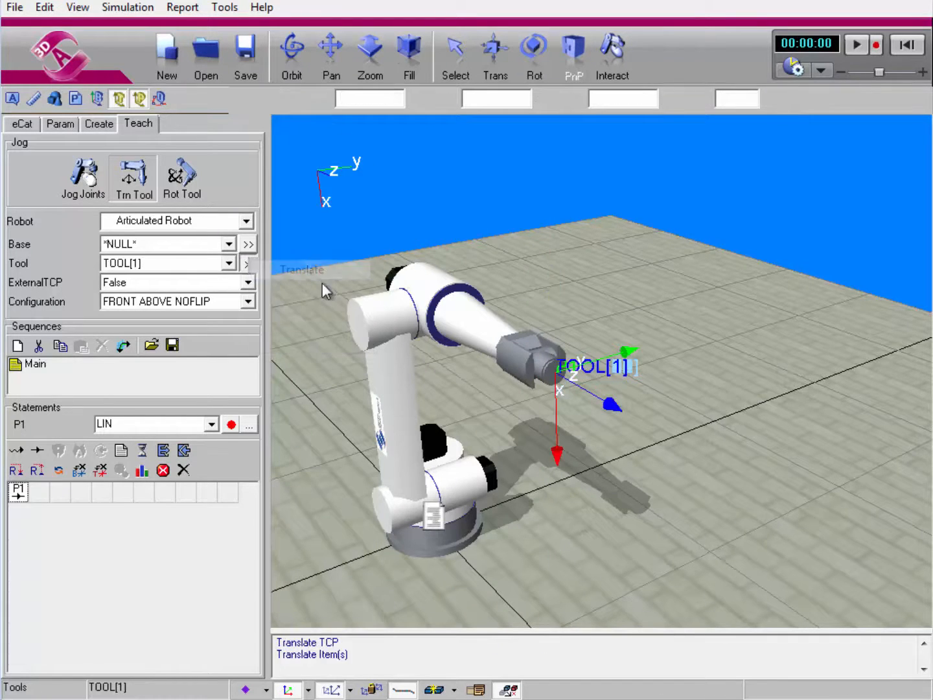
{"action": "left_click_drag", "start_coordinate": [597, 363], "coordinate": [772, 318]}
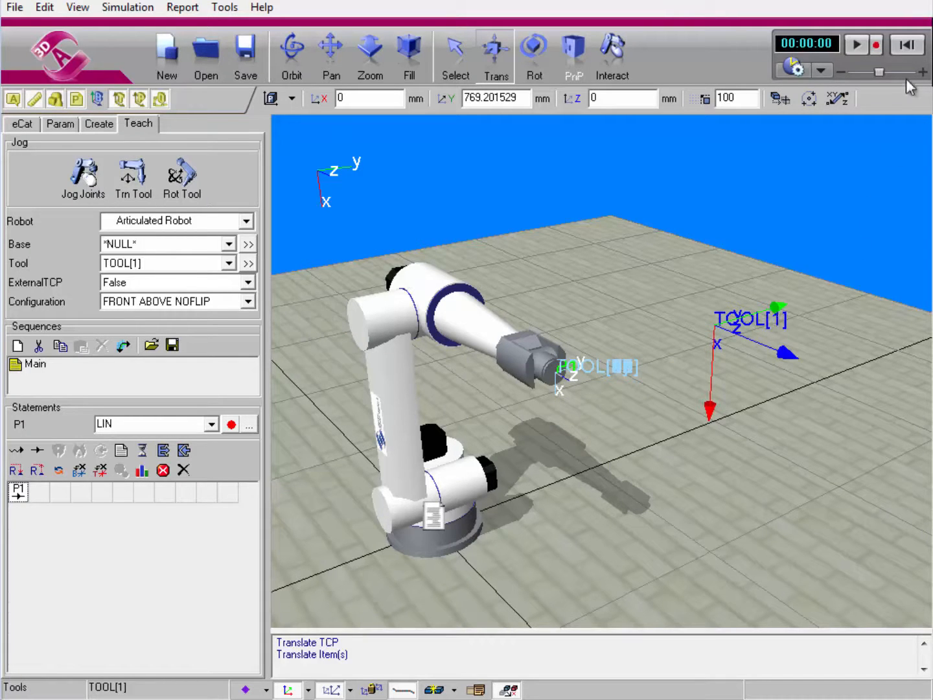
{"action": "left_click", "coordinate": [909, 49]}
{"action": "left_click", "coordinate": [858, 47]}
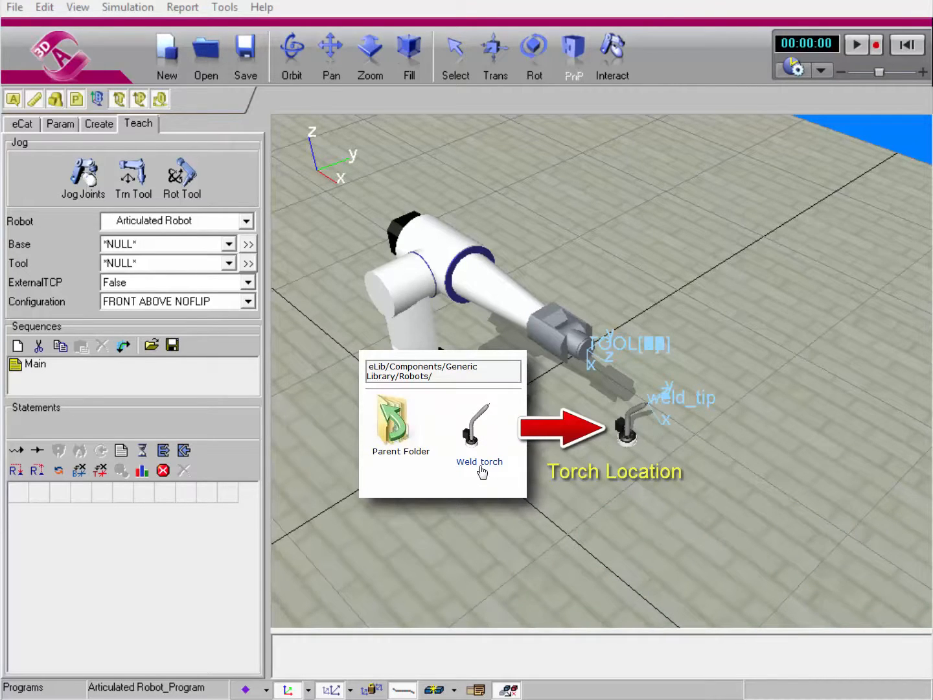
Step: Attach the weld torch to the robot's mounting flange with Plug and Play
{"action": "left_click", "coordinate": [634, 438]}
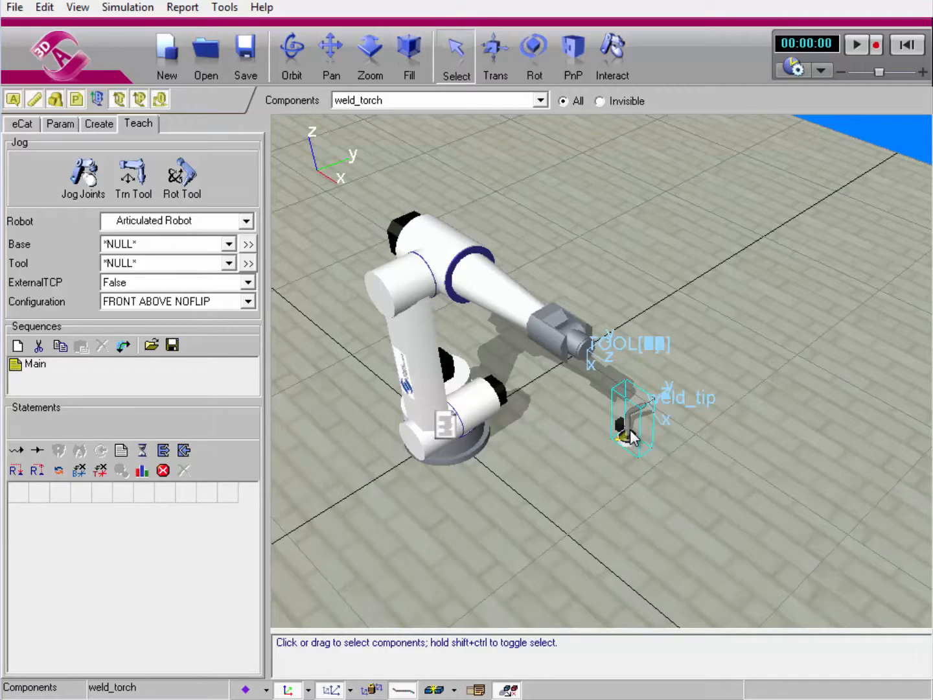
{"action": "left_click", "coordinate": [574, 52]}
{"action": "left_click_drag", "start_coordinate": [627, 441], "coordinate": [598, 357]}
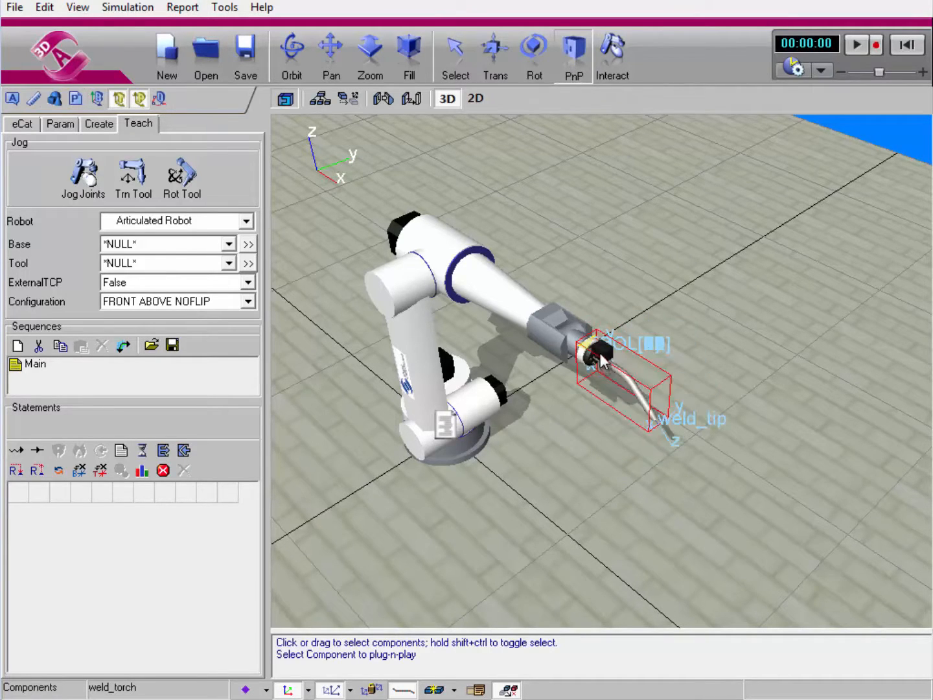
{"action": "right_click_drag", "start_coordinate": [585, 522], "coordinate": [587, 501], "text": "shift"}
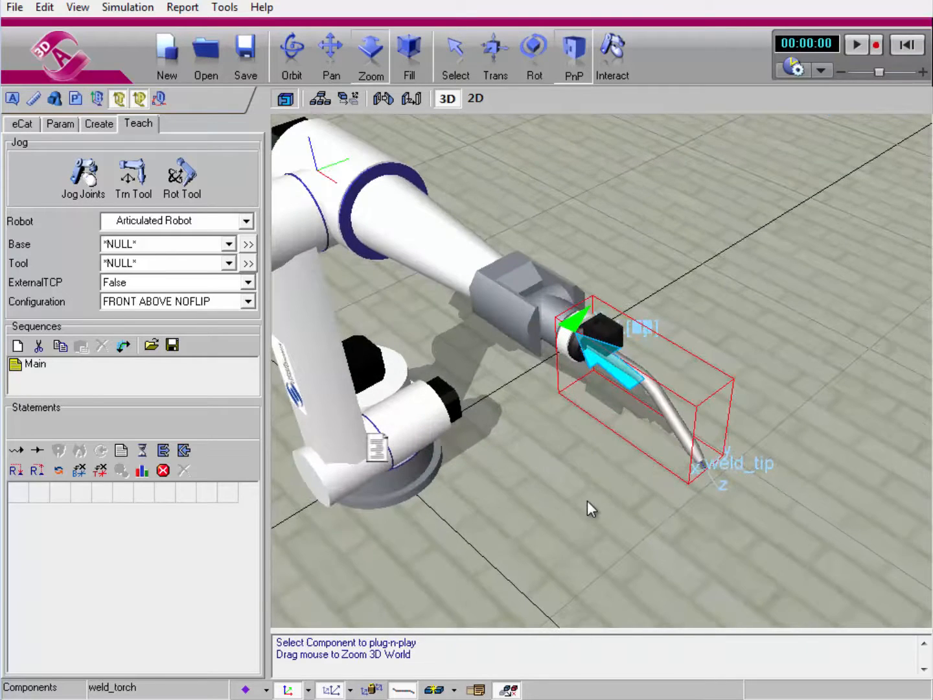
Step: Make weld_tip the active tool and jog the robot TCP to about X 1544, Y 102, Z 1161 mm
{"action": "left_click", "coordinate": [228, 263]}
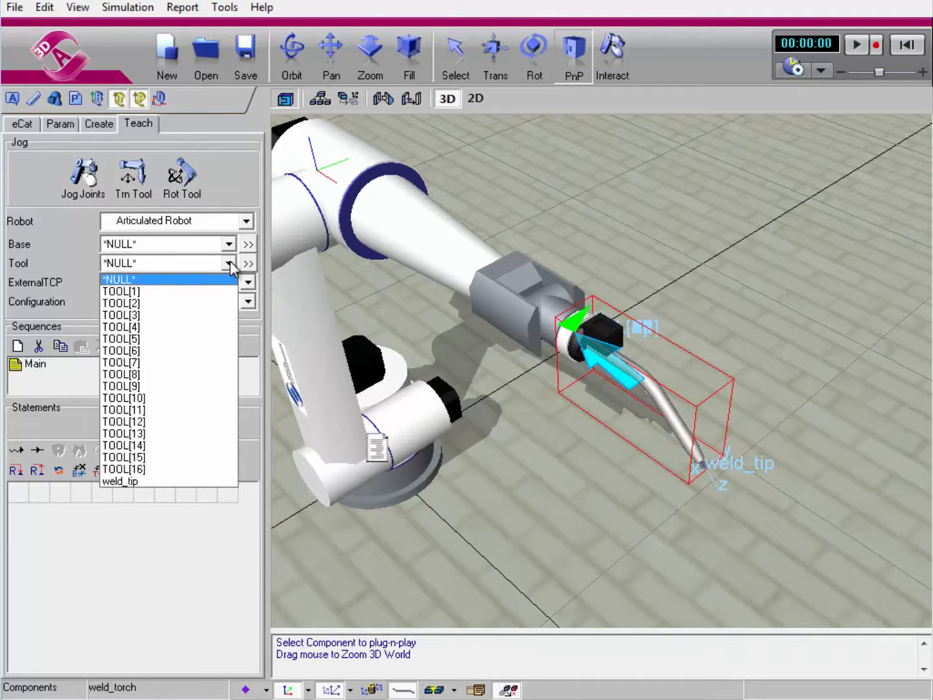
{"action": "left_click", "coordinate": [155, 481]}
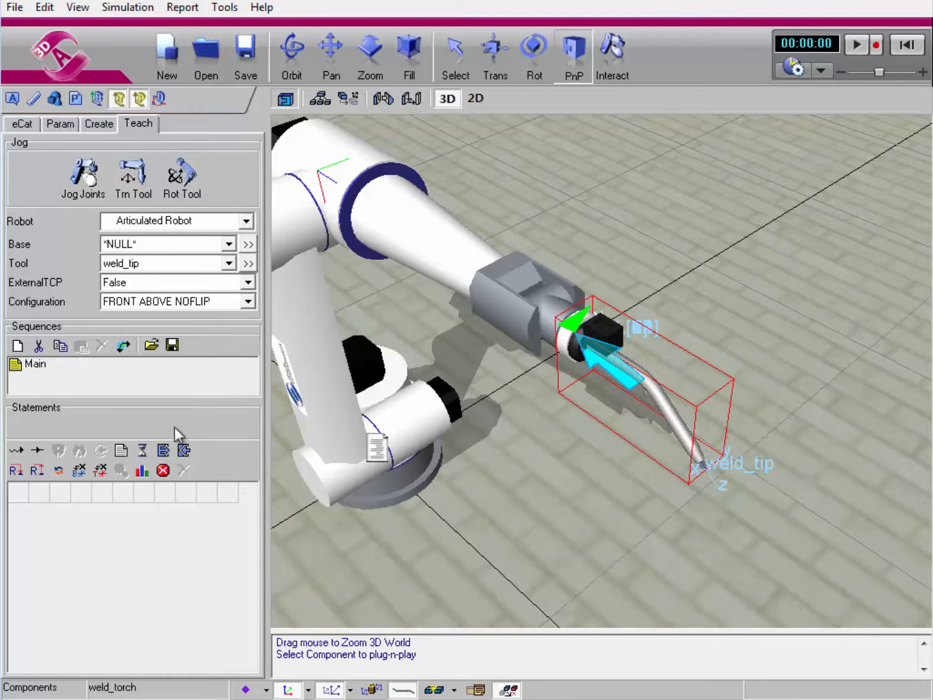
{"action": "left_click", "coordinate": [135, 175]}
{"action": "left_click_drag", "start_coordinate": [767, 428], "coordinate": [697, 409]}
Step: Record a linear motion P1 at the weld tip position and check which tool its statement properties reference
{"action": "left_click", "coordinate": [38, 450]}
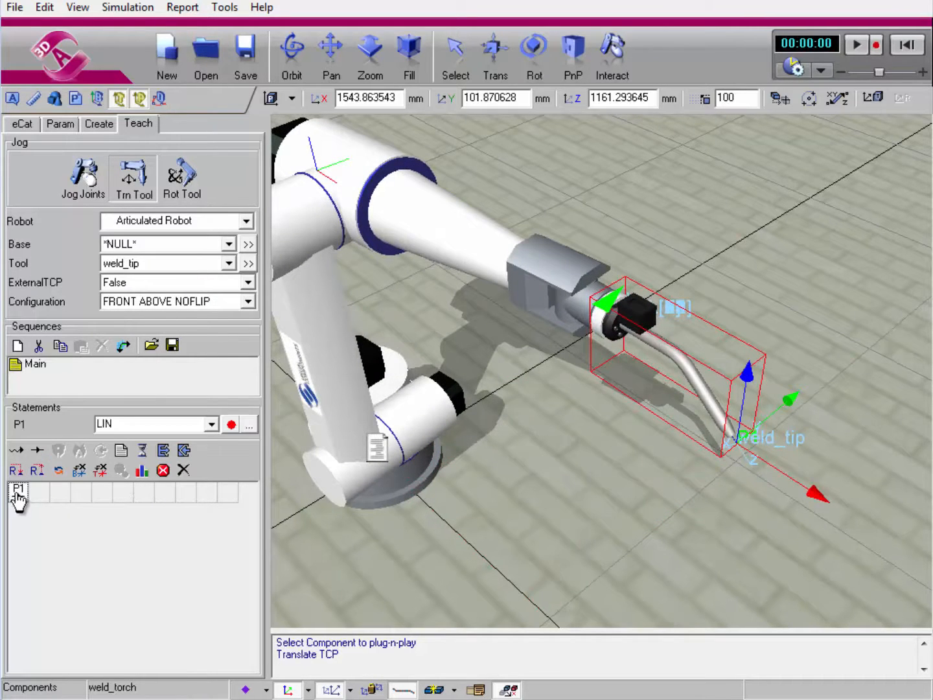
{"action": "double_click", "coordinate": [17, 493]}
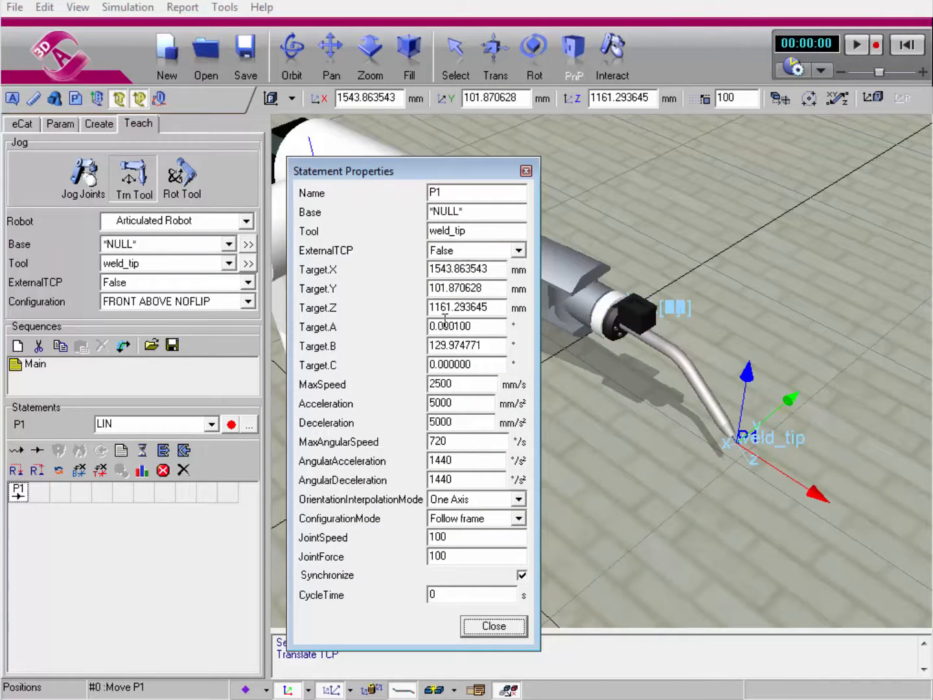
{"action": "left_click", "coordinate": [488, 628]}
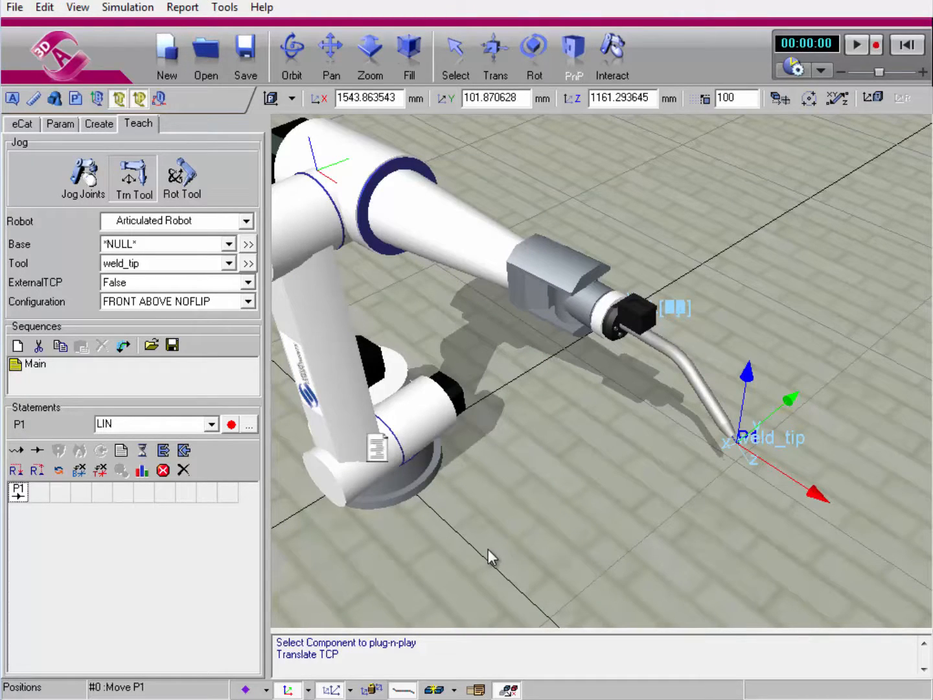
Step: Translate the weld_tip tool frame about 257 mm along its Z axis, away from the torch tip
{"action": "left_click", "coordinate": [249, 265]}
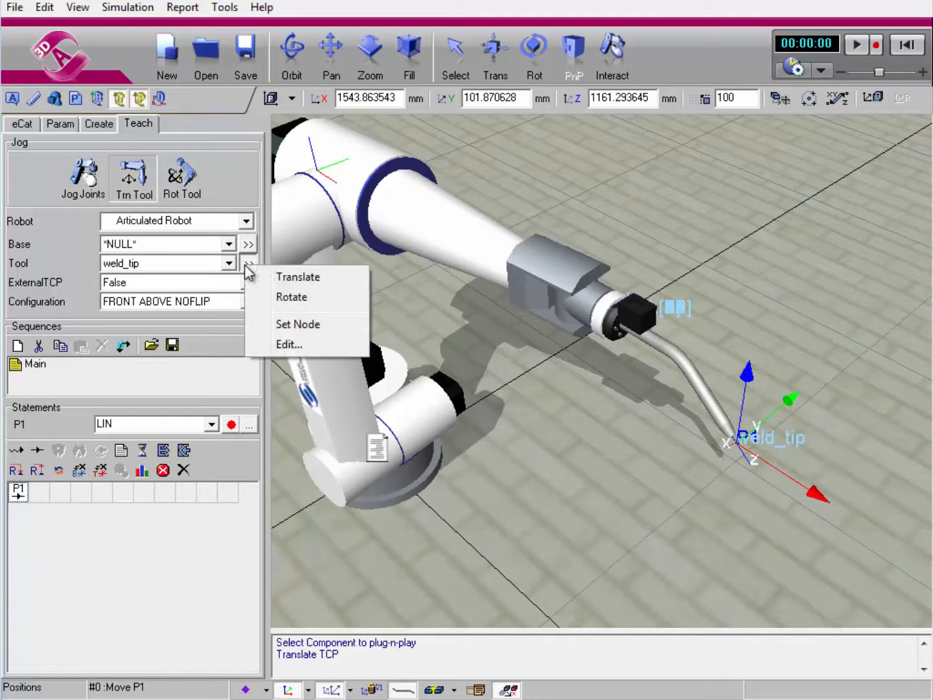
{"action": "left_click", "coordinate": [295, 276]}
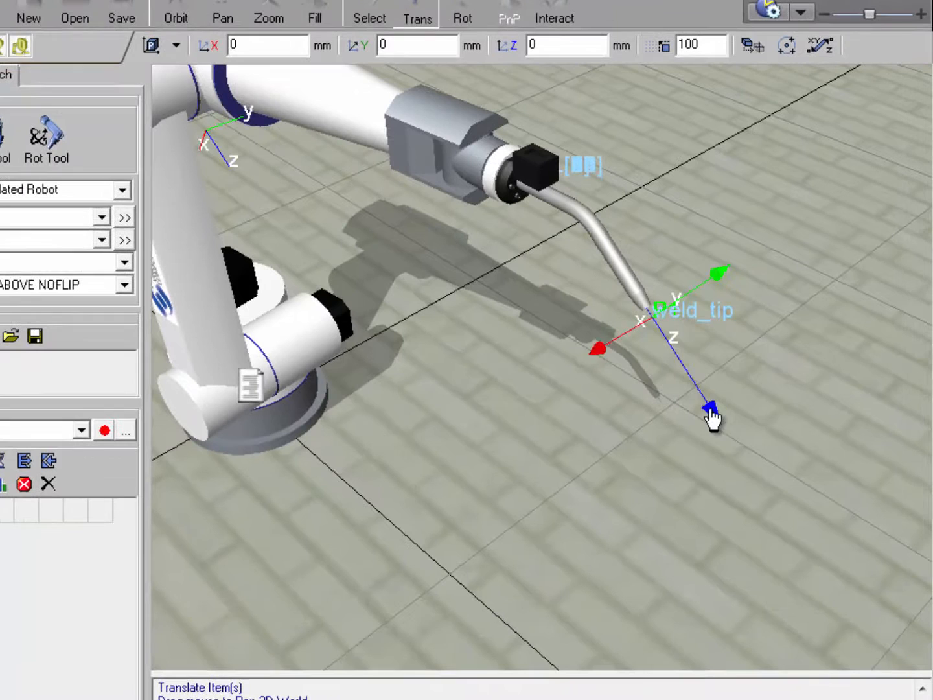
{"action": "left_click_drag", "start_coordinate": [711, 418], "coordinate": [793, 535]}
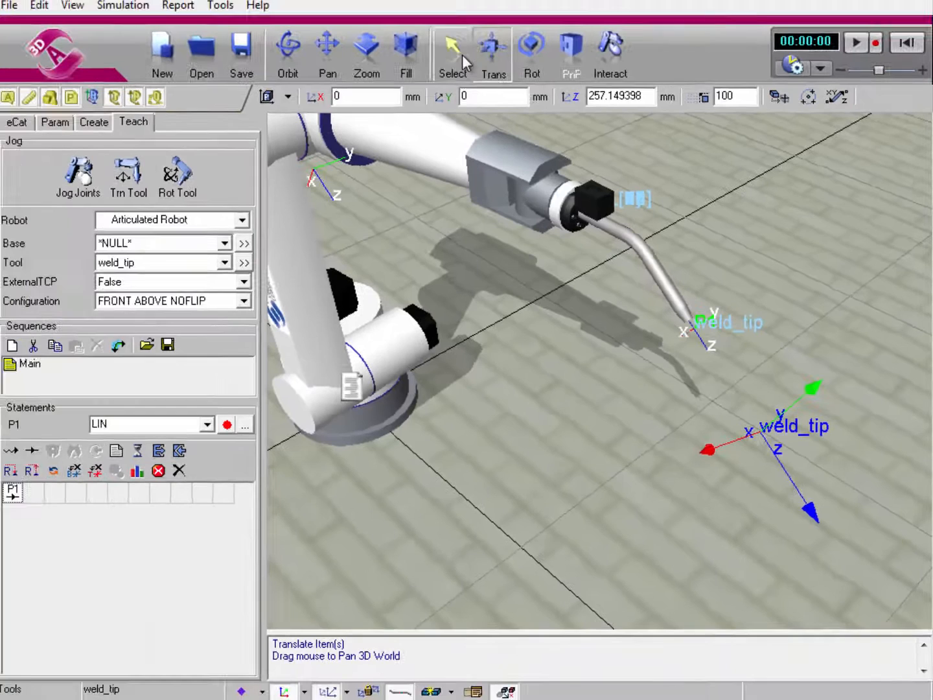
{"action": "left_click", "coordinate": [371, 14]}
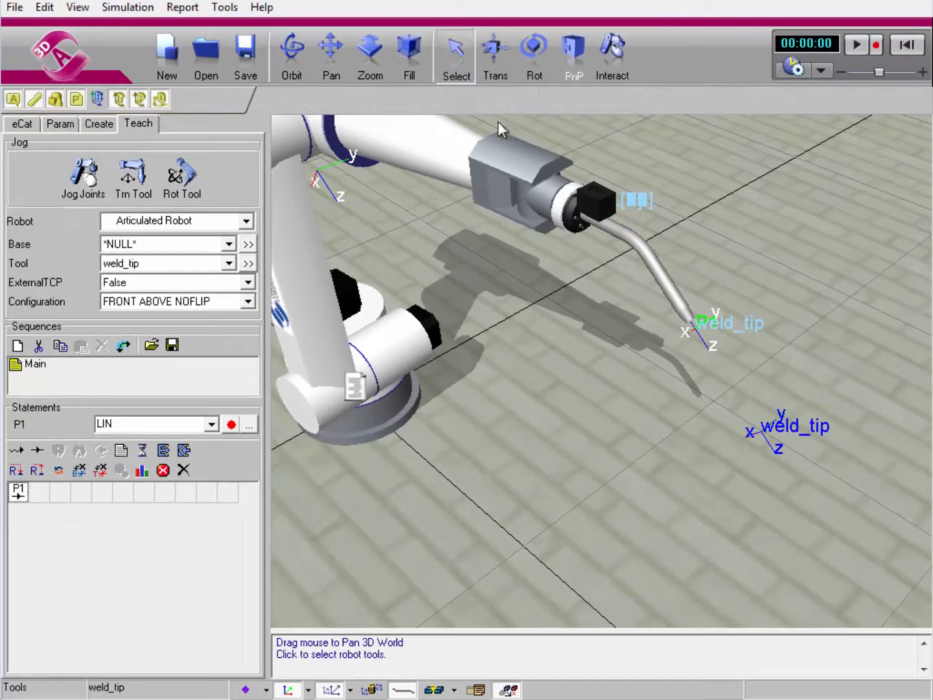
Step: Detach the weld torch from the robot flange and check the robot's tool list for the weld_tip frame
{"action": "left_click", "coordinate": [573, 56]}
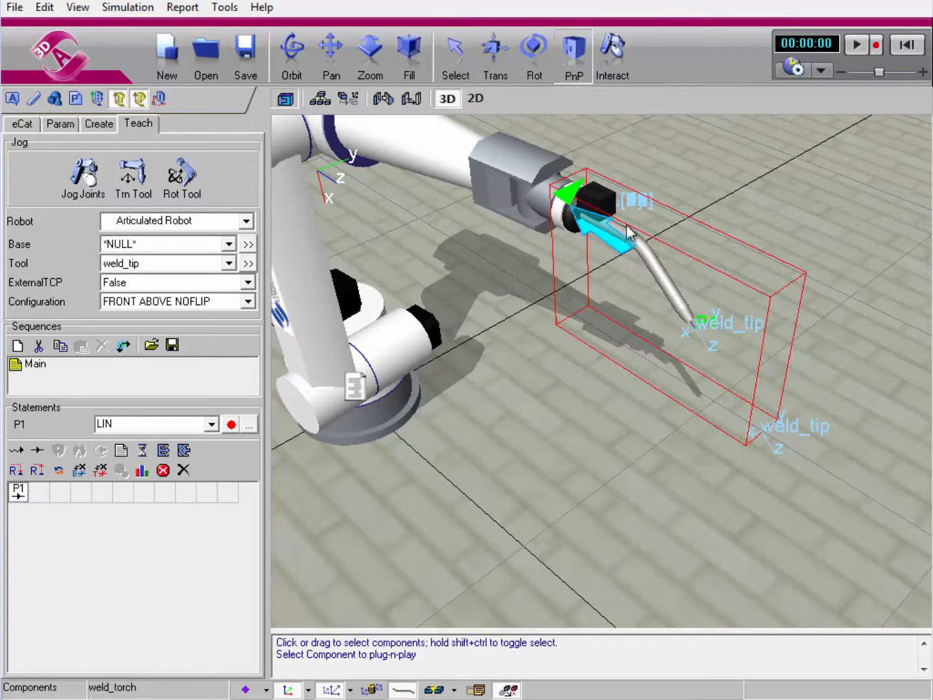
{"action": "left_click_drag", "start_coordinate": [628, 229], "coordinate": [647, 355]}
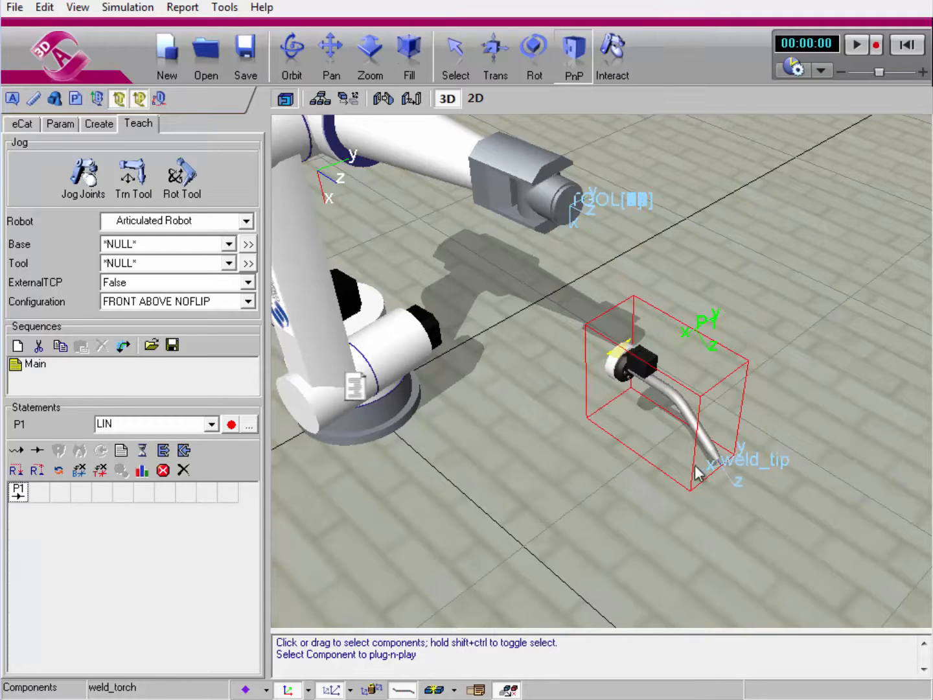
{"action": "left_click", "coordinate": [229, 263]}
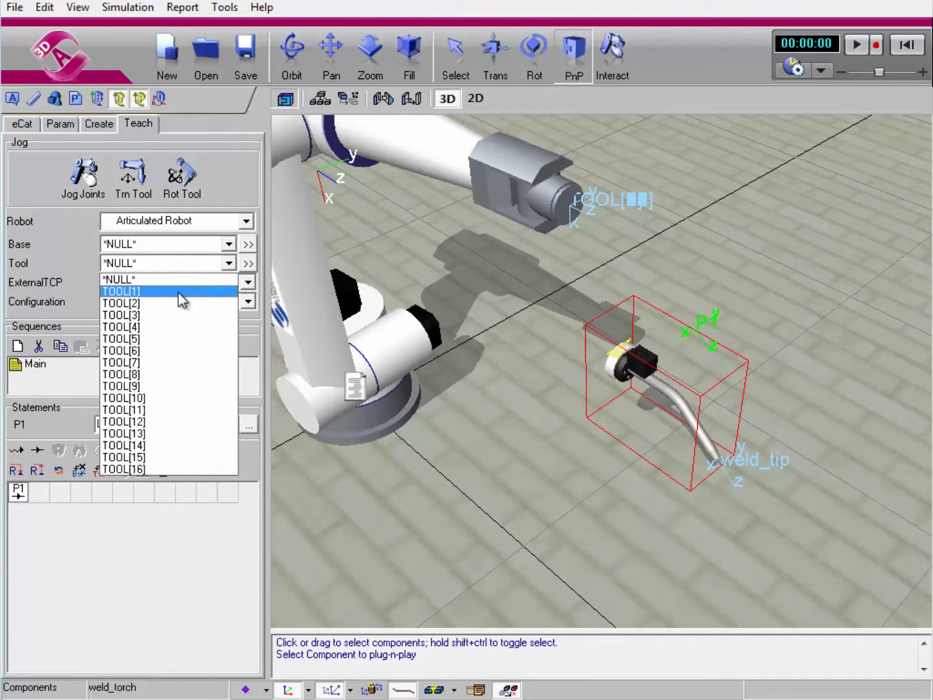
{"action": "left_click", "coordinate": [529, 433]}
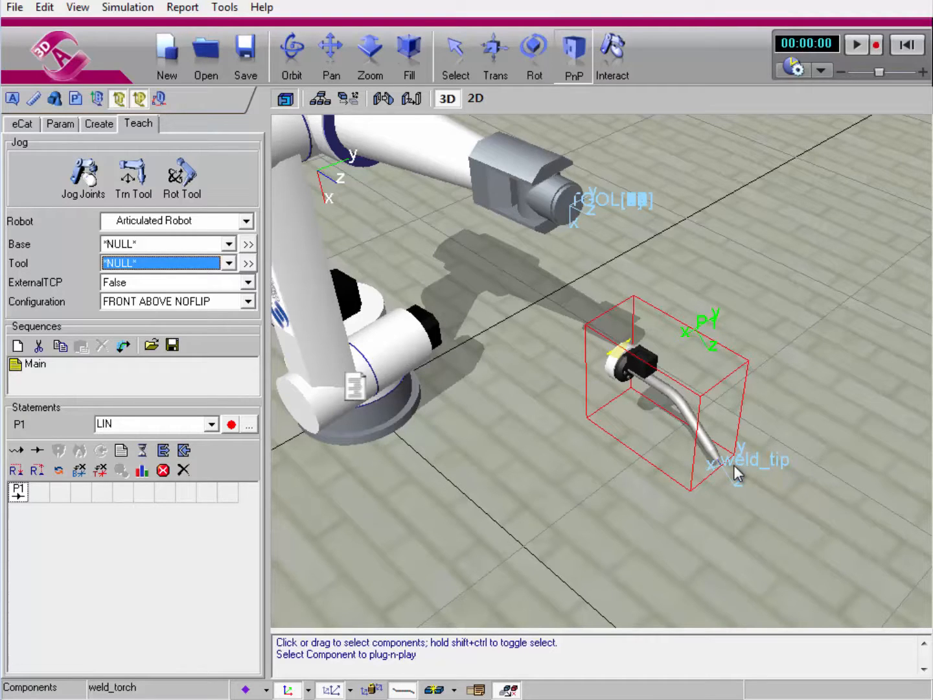
{"action": "left_click_drag", "start_coordinate": [734, 464], "coordinate": [592, 227]}
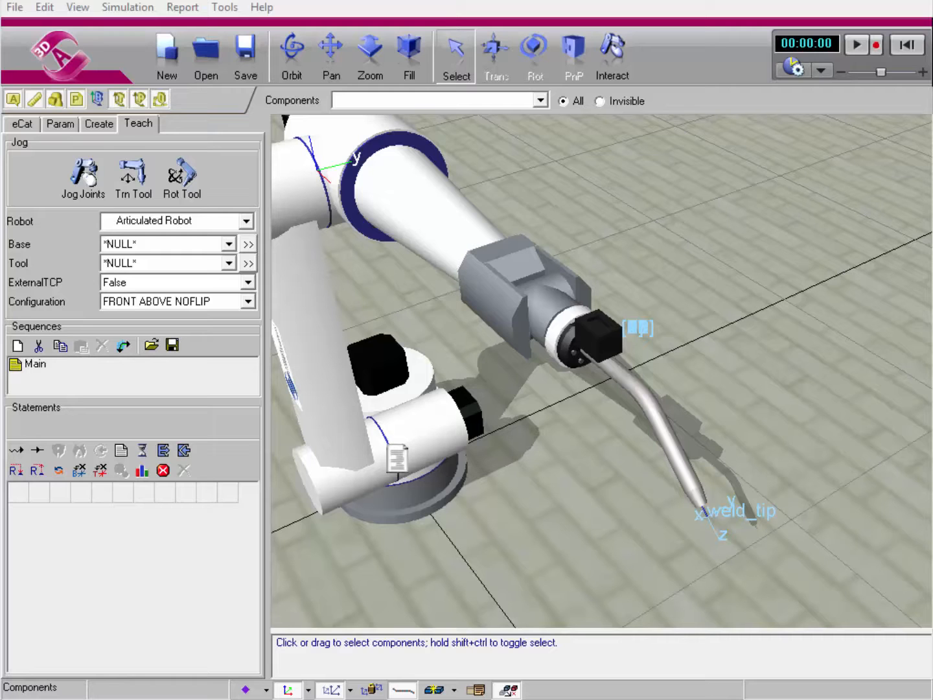
Step: Detach the weld torch from the robot flange with PnP and place it a short distance away
{"action": "left_click", "coordinate": [642, 394]}
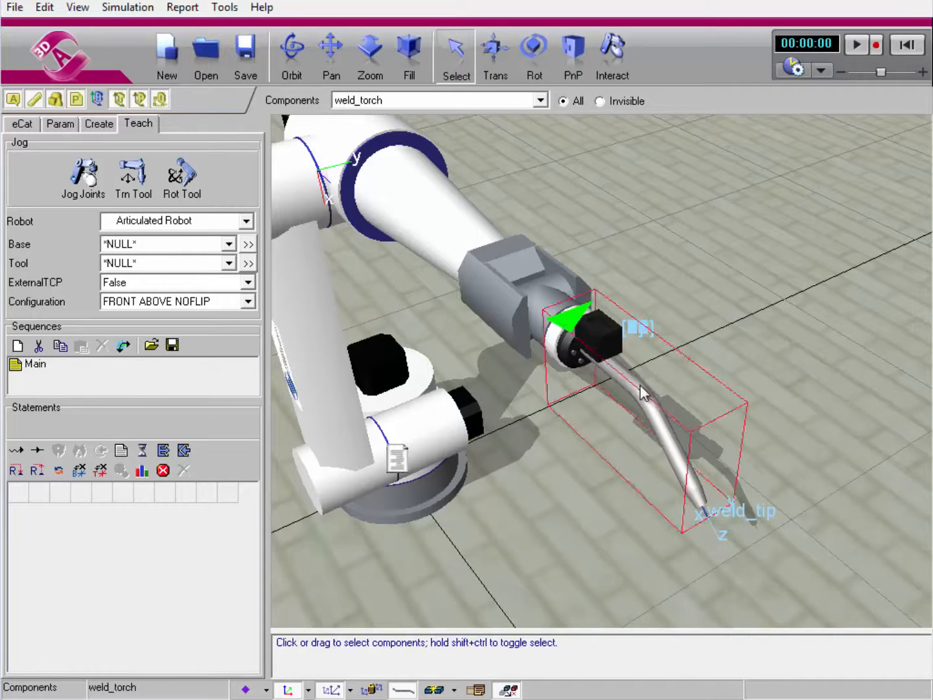
{"action": "left_click", "coordinate": [571, 59]}
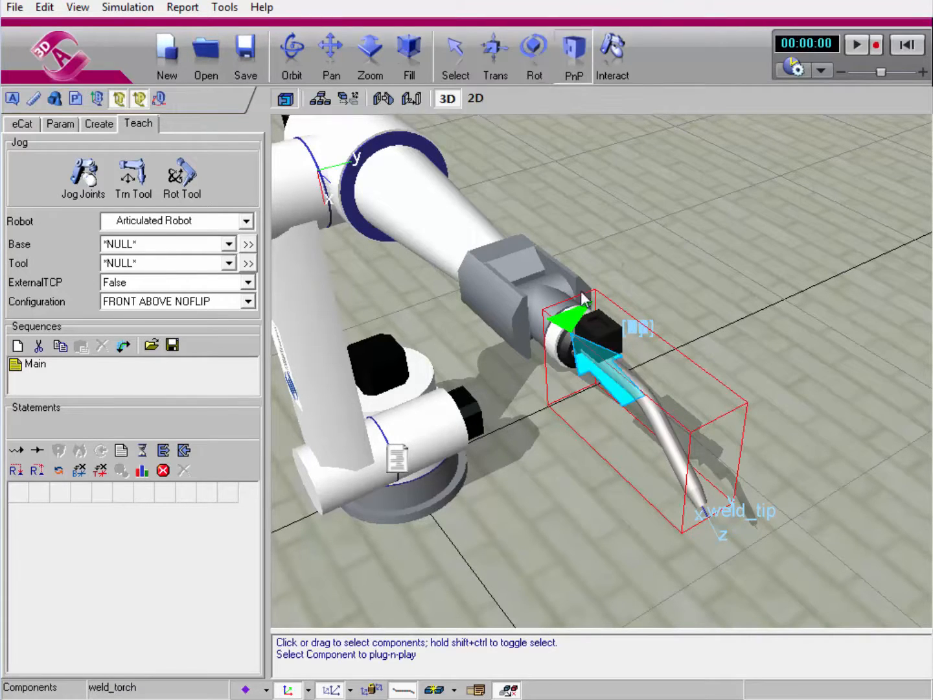
{"action": "left_click_drag", "start_coordinate": [615, 382], "coordinate": [666, 449]}
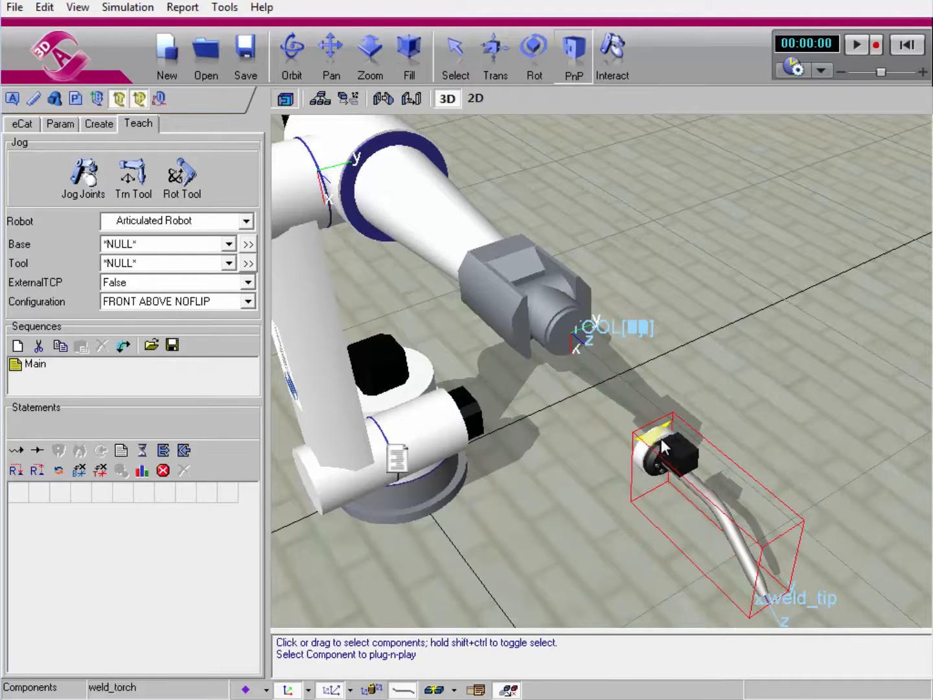
Step: Snap the robot TCP to the mounting plate of the detached weld torch and record a linear motion there
{"action": "right_click_drag", "start_coordinate": [483, 535], "coordinate": [502, 534]}
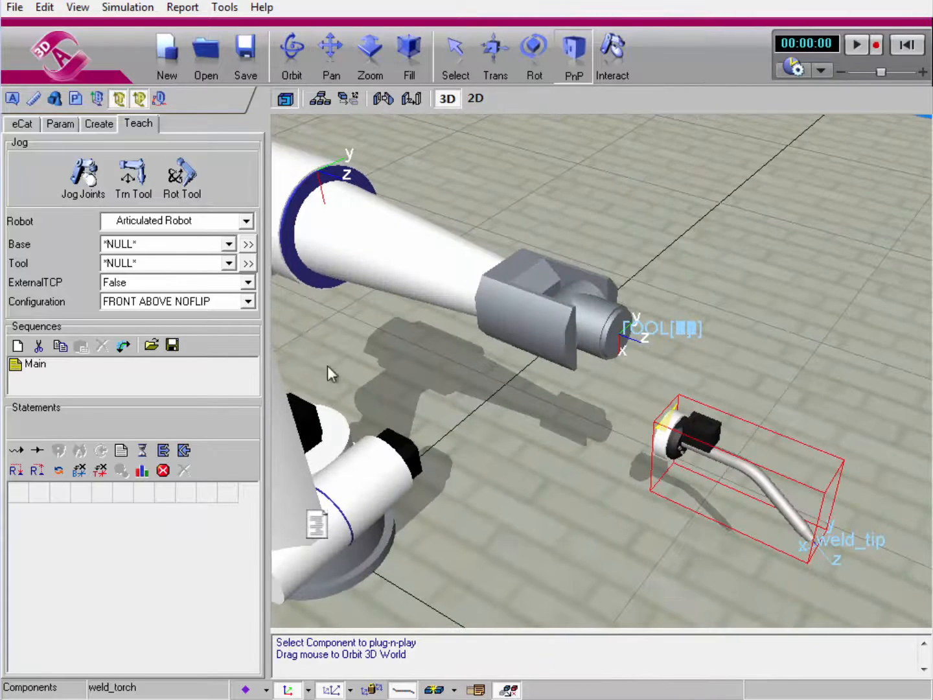
{"action": "left_click", "coordinate": [138, 182]}
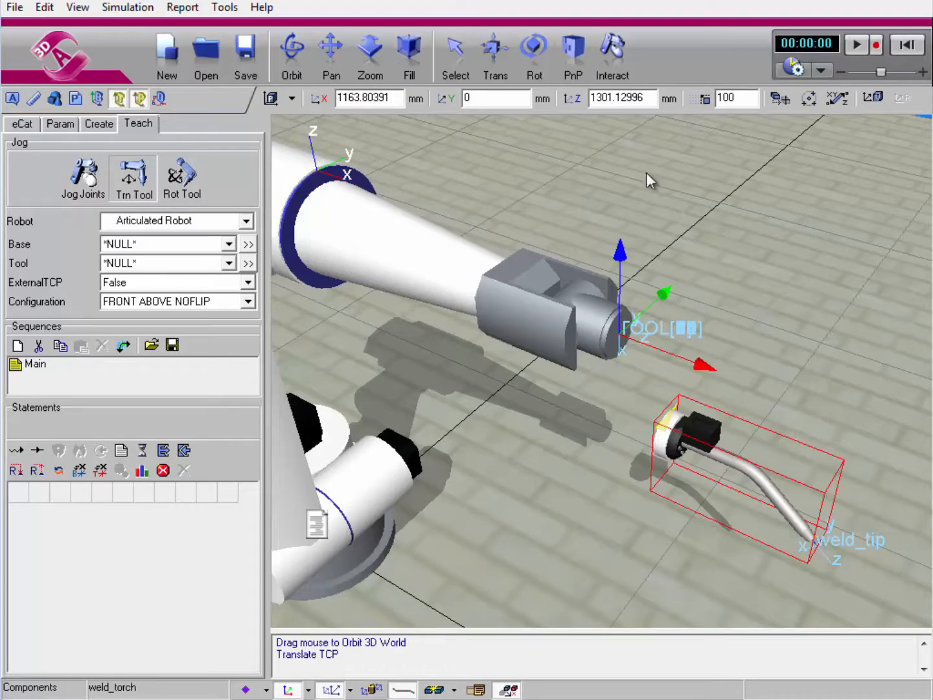
{"action": "left_click", "coordinate": [773, 100]}
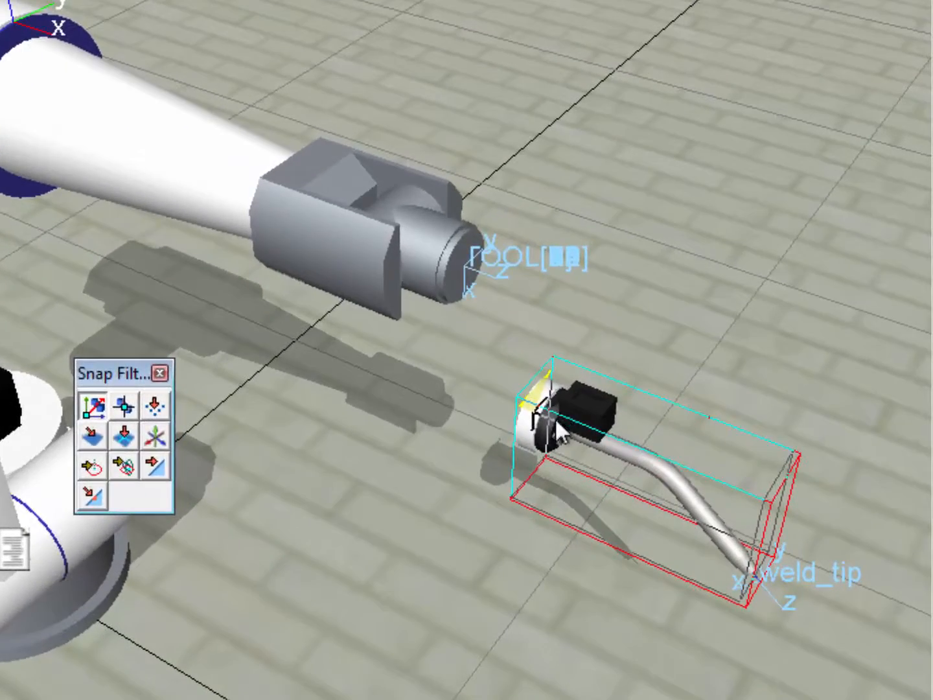
{"action": "left_click", "coordinate": [556, 423]}
{"action": "mouse_move", "coordinate": [460, 518]}
{"action": "right_mouse_down"}
{"action": "mouse_move", "coordinate": [499, 506]}
{"action": "mouse_move", "coordinate": [472, 507]}
{"action": "right_mouse_up"}
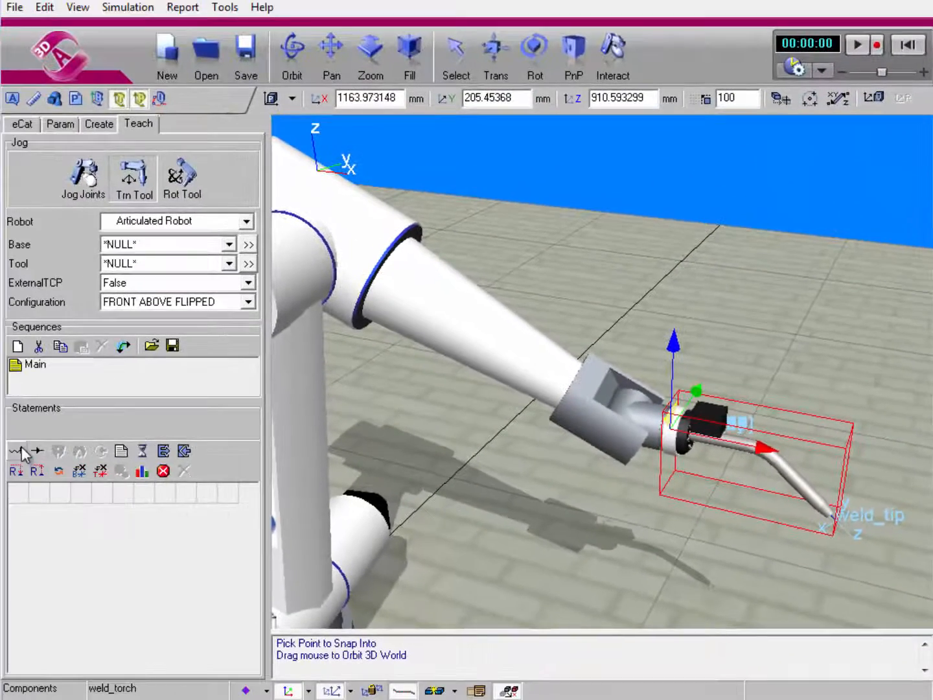
{"action": "left_click", "coordinate": [36, 451]}
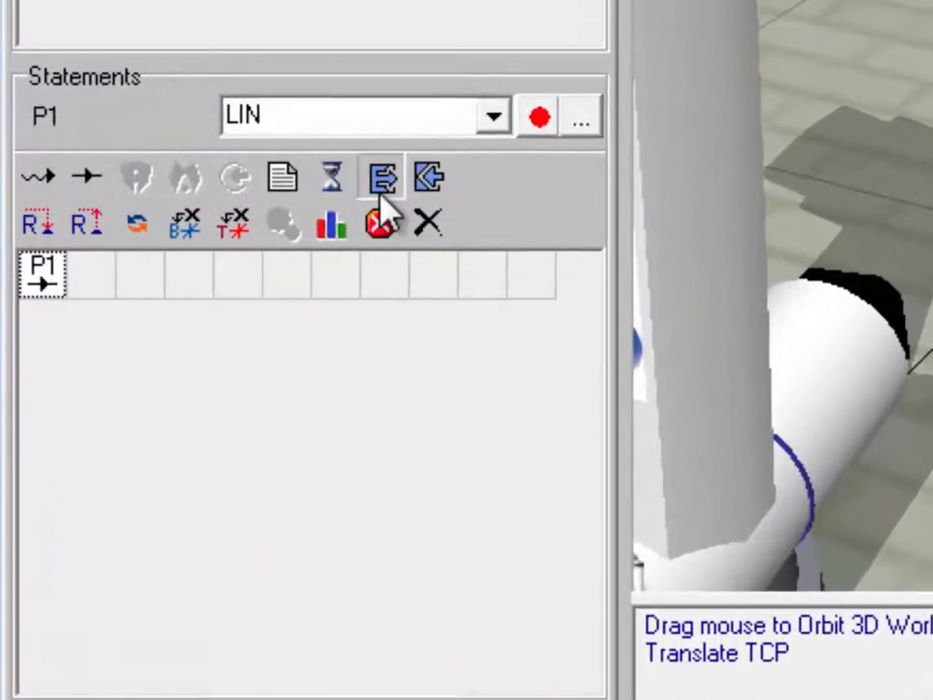
Step: Add a statement setting output 33 to true, then record a second linear motion with the TCP jogged to about Y -303 mm
{"action": "left_click", "coordinate": [163, 450]}
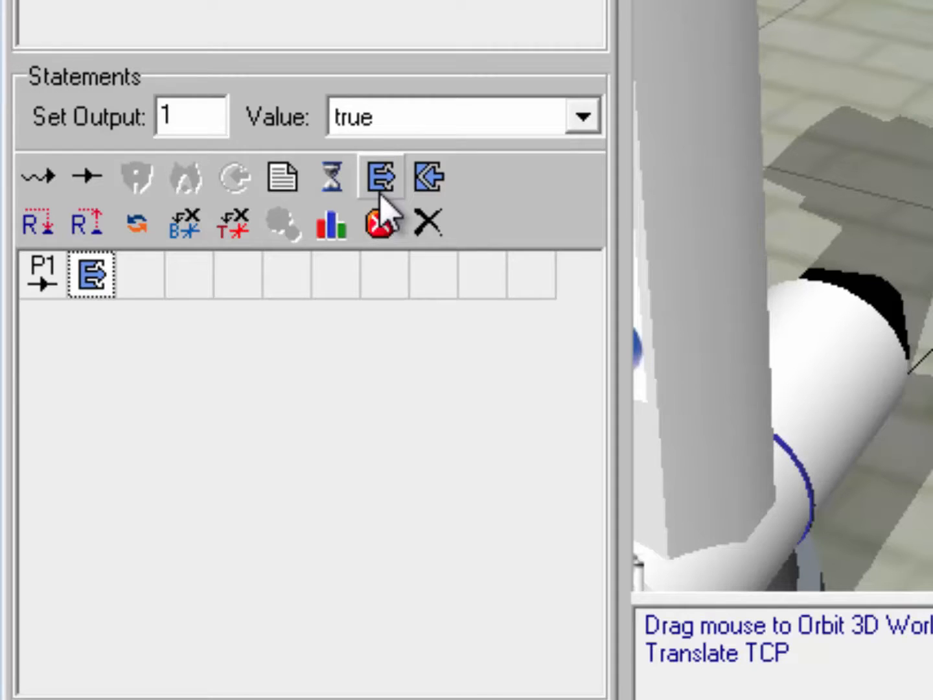
{"action": "left_click_drag", "start_coordinate": [221, 114], "coordinate": [129, 101]}
{"action": "type", "text": "33"}
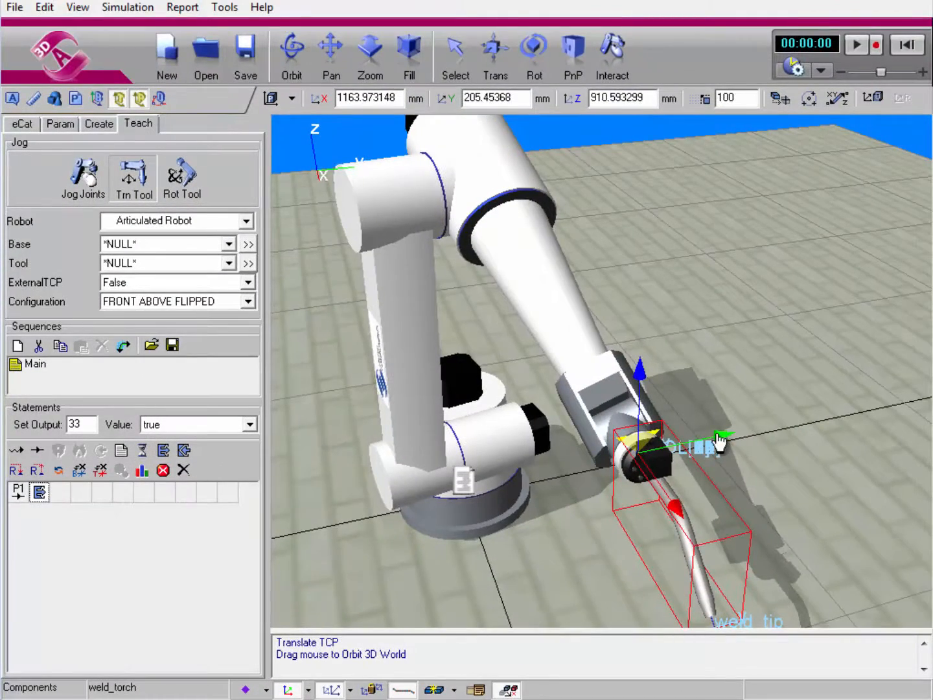
{"action": "left_click_drag", "start_coordinate": [720, 442], "coordinate": [491, 486]}
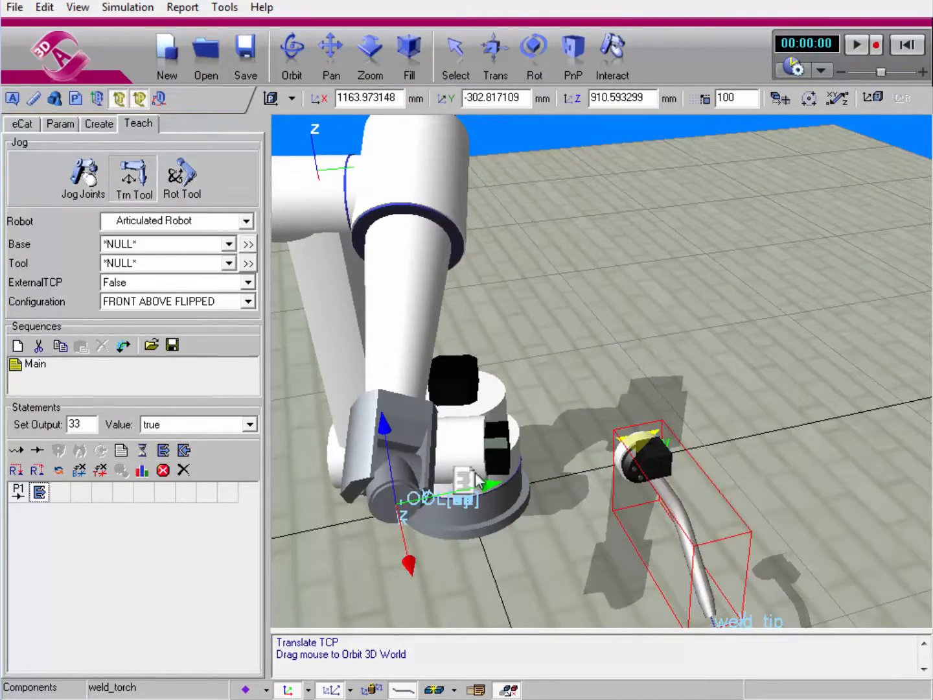
{"action": "left_click", "coordinate": [38, 450]}
Step: Reset and run the simulation to check whether the robot picks up the weld torch
{"action": "left_click", "coordinate": [908, 45]}
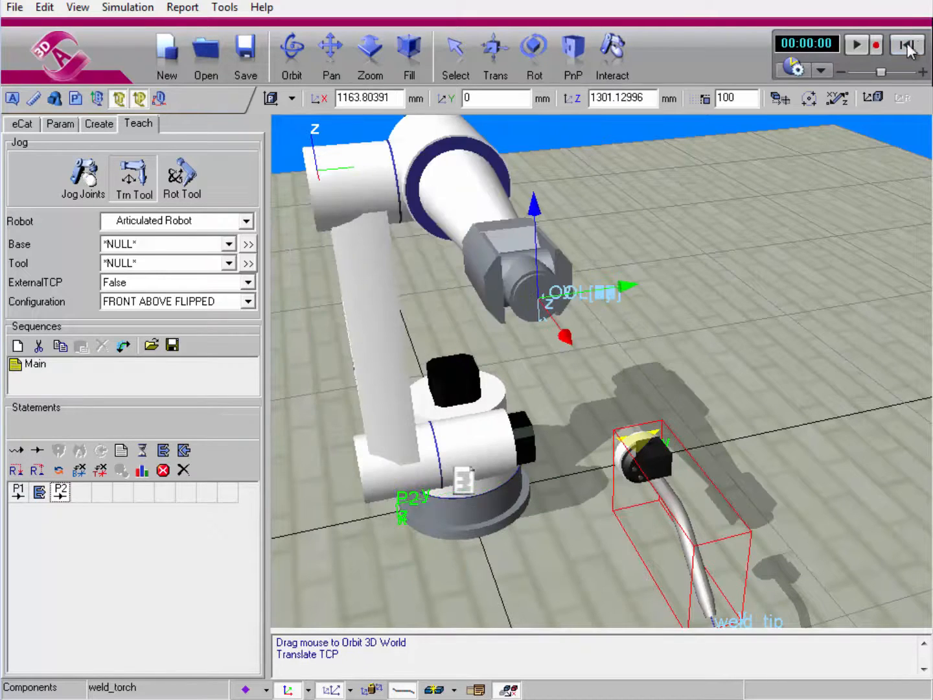
{"action": "left_click", "coordinate": [859, 47]}
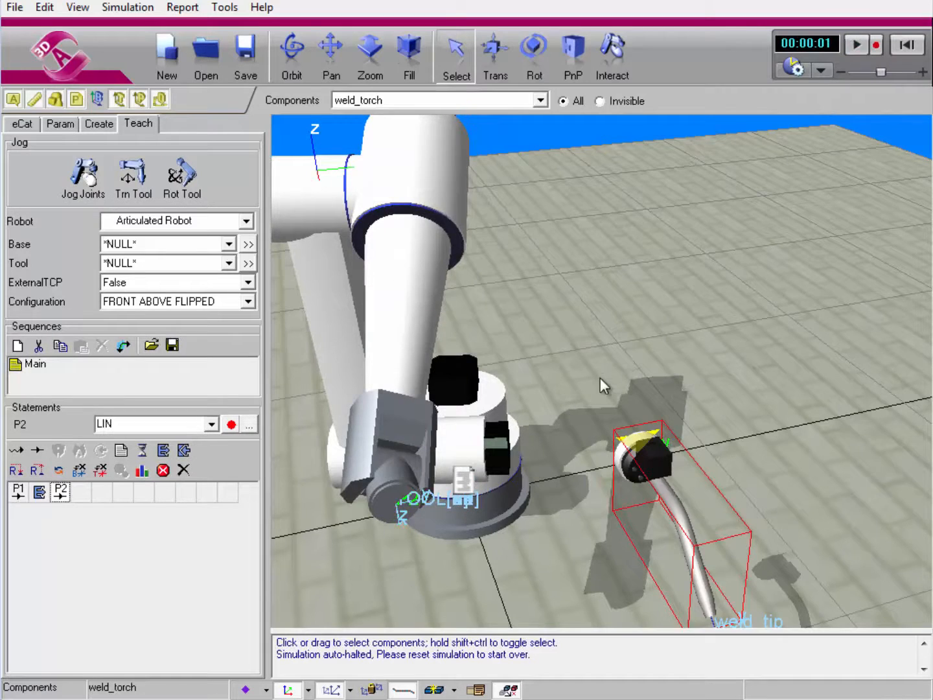
{"action": "right_click_drag", "start_coordinate": [600, 377], "coordinate": [621, 385]}
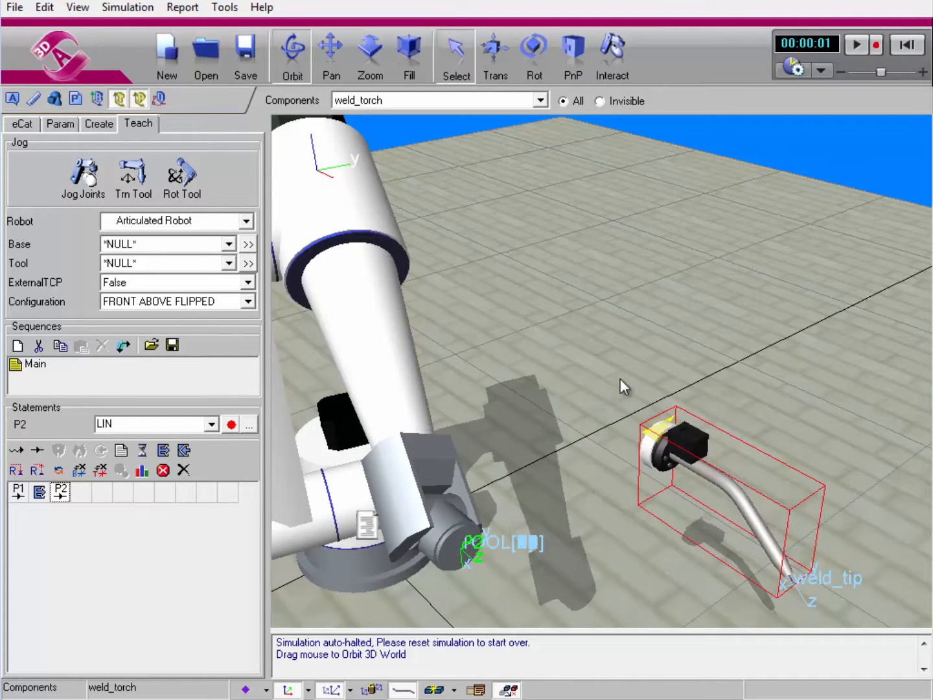
{"action": "left_click", "coordinate": [658, 435]}
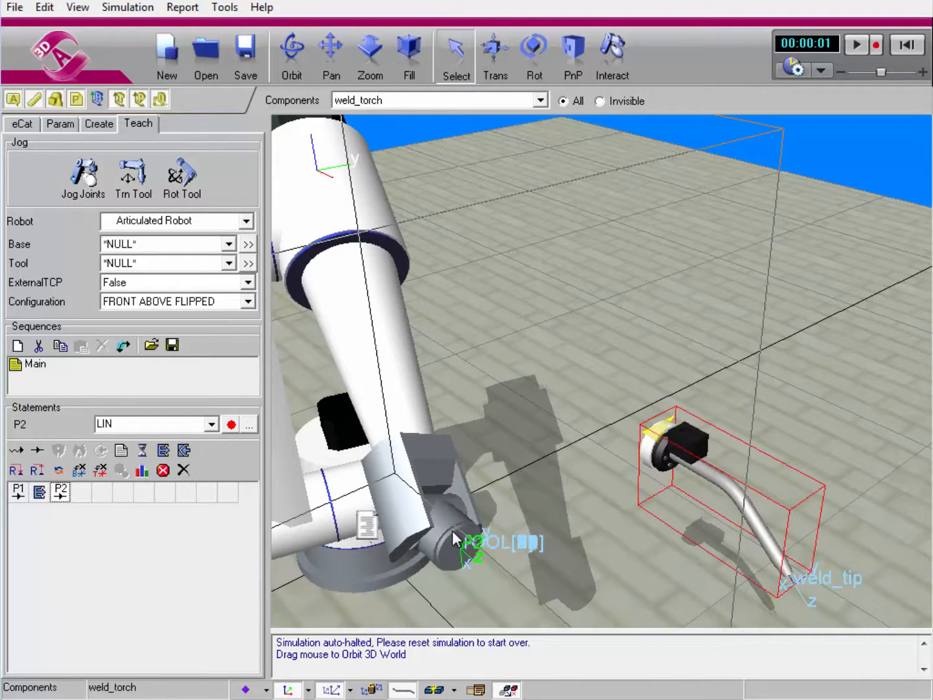
Step: Open the Articulated Robot's signal action configuration for output signal 33
{"action": "left_click", "coordinate": [403, 321]}
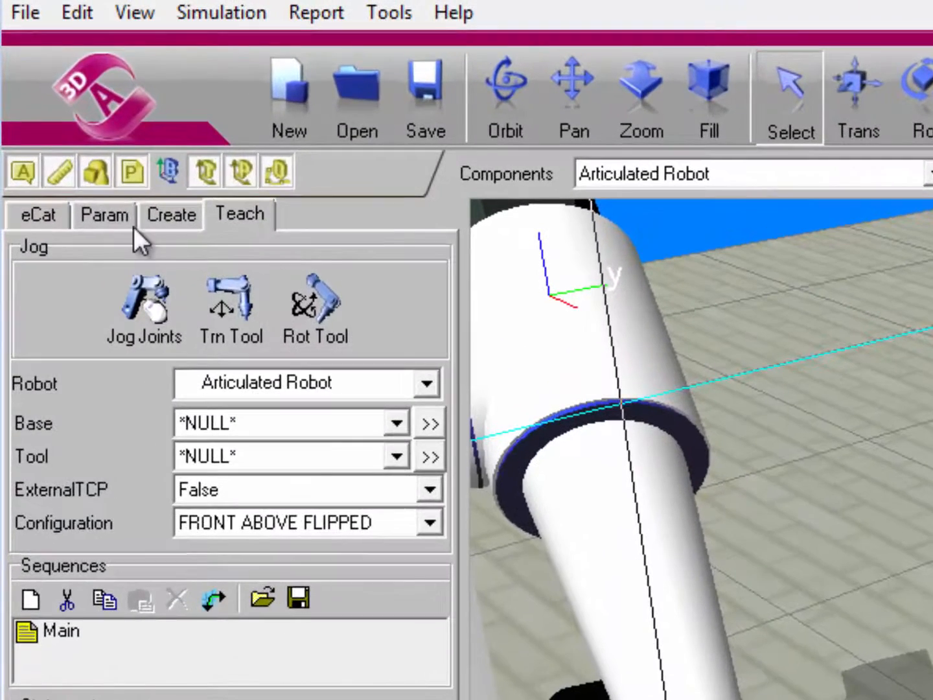
{"action": "left_click", "coordinate": [61, 125]}
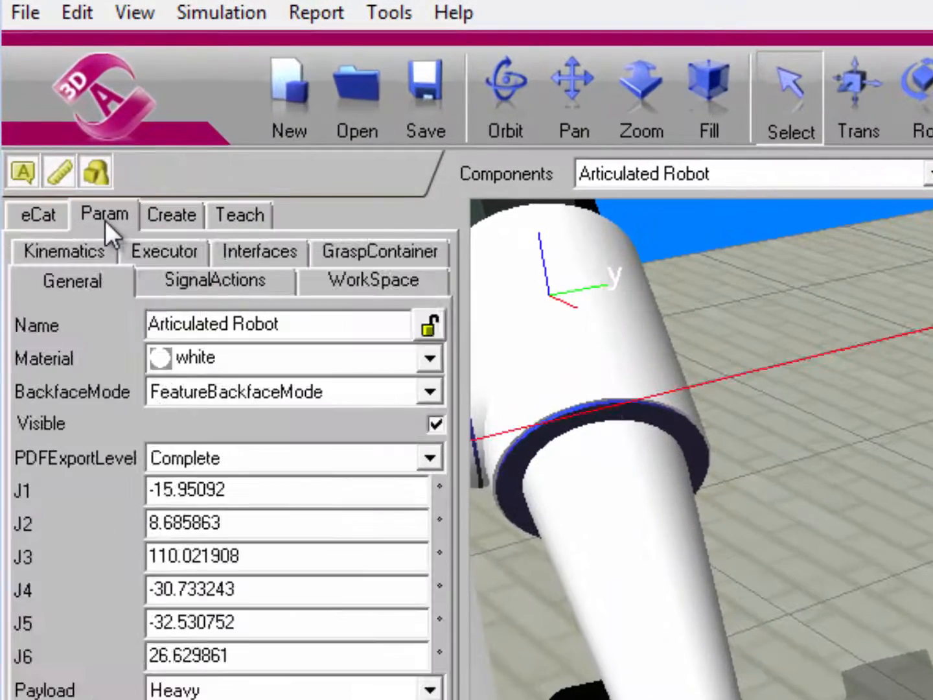
{"action": "left_click", "coordinate": [165, 281]}
{"action": "left_click", "coordinate": [176, 321]}
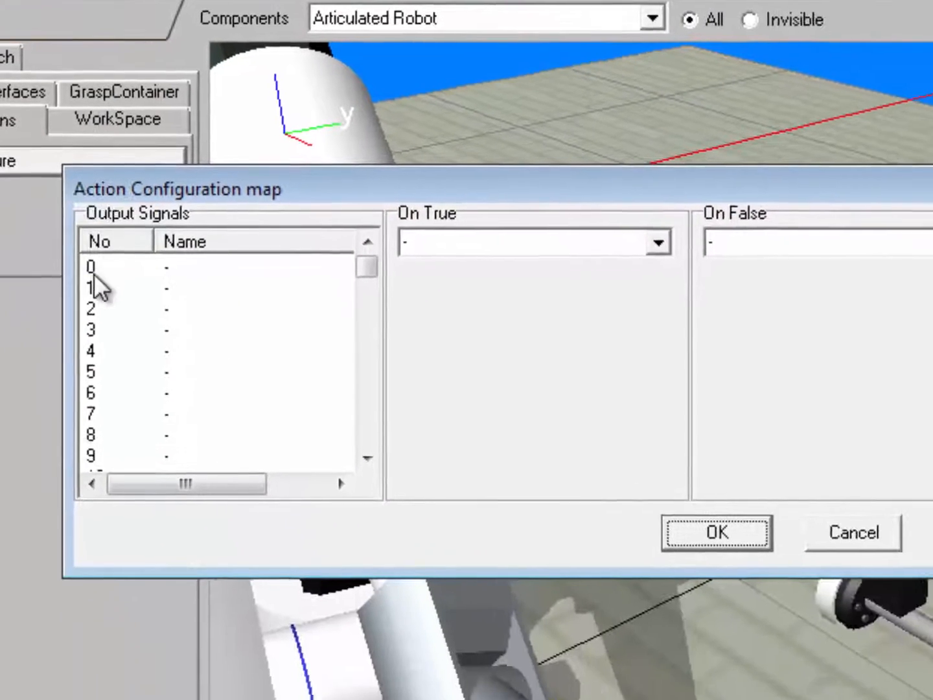
{"action": "scroll", "coordinate": [265, 385], "scroll_direction": "down", "scroll_amount": 4}
{"action": "scroll", "coordinate": [42, 240], "scroll_direction": "down", "scroll_amount": 5}
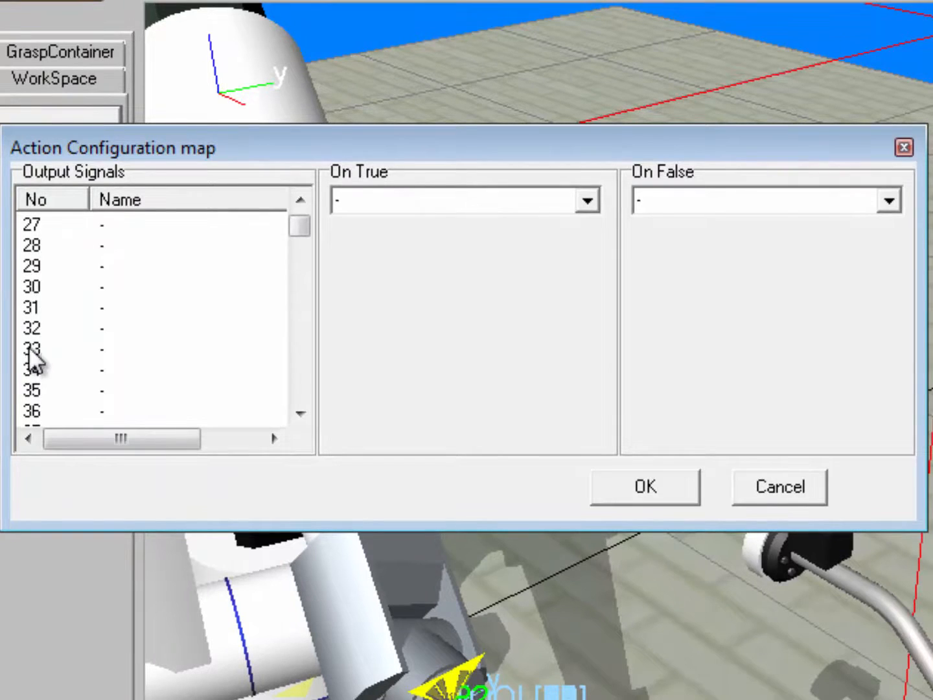
{"action": "left_click", "coordinate": [32, 350]}
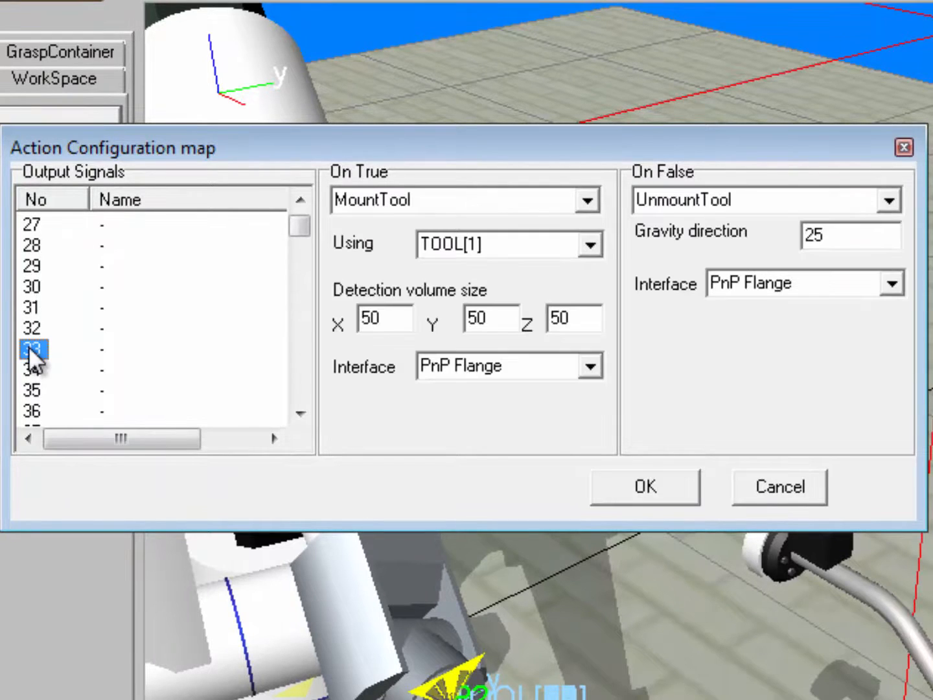
Step: Set the interface of both the MountTool and UnmountTool actions on output 33 to Tool and apply the configuration
{"action": "left_click", "coordinate": [594, 365]}
{"action": "left_click", "coordinate": [557, 450]}
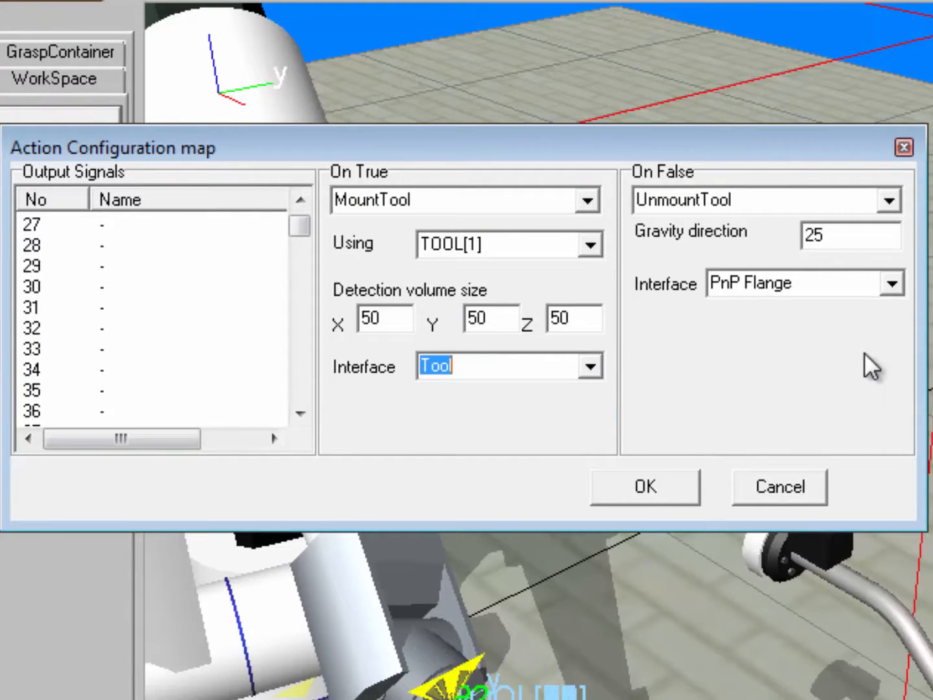
{"action": "left_click", "coordinate": [893, 283]}
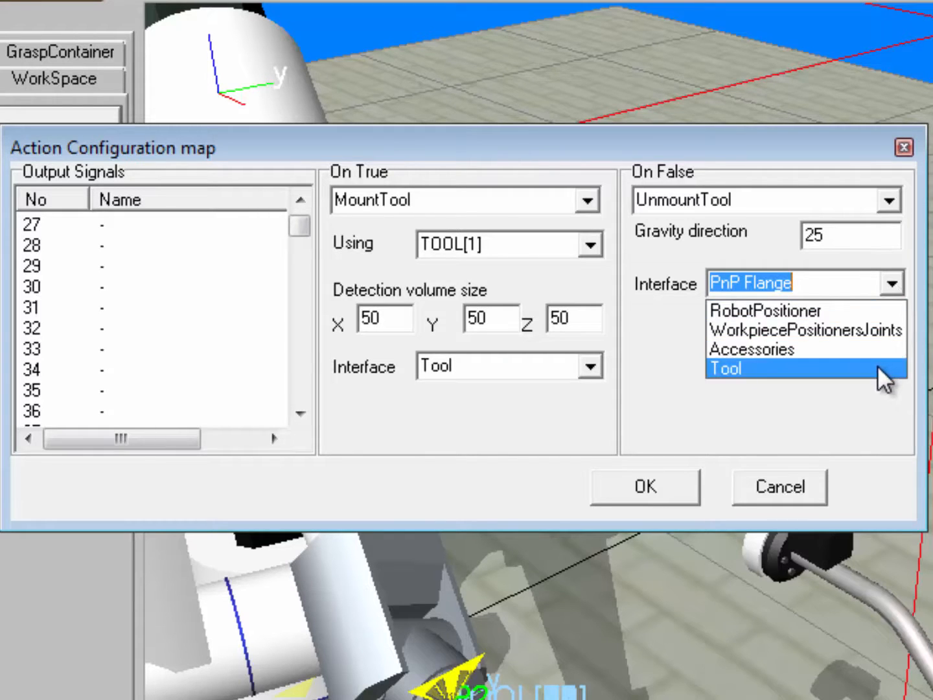
{"action": "left_click", "coordinate": [879, 367]}
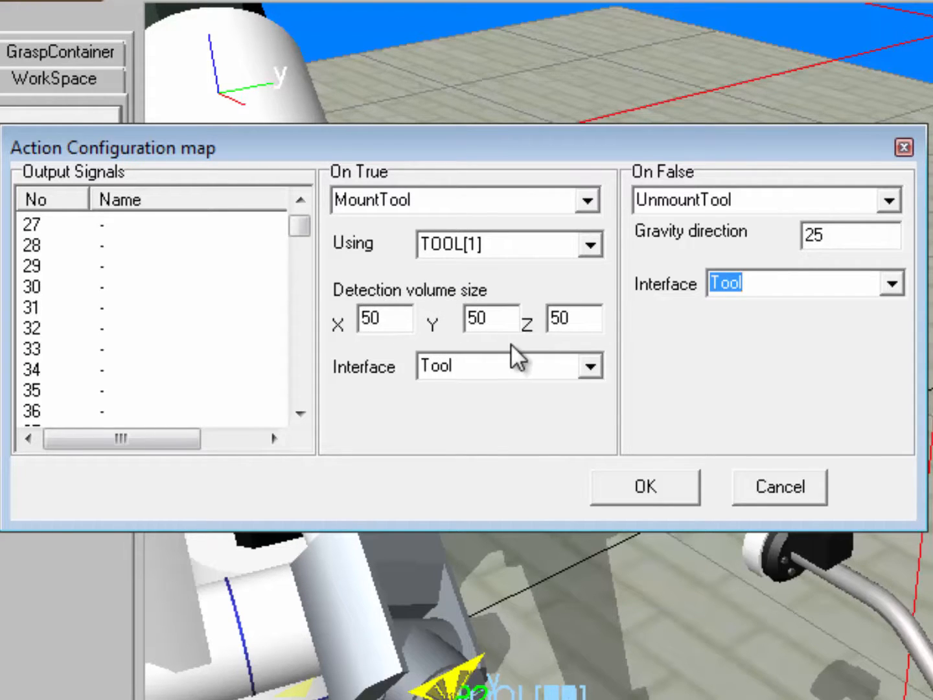
{"action": "left_click", "coordinate": [648, 485]}
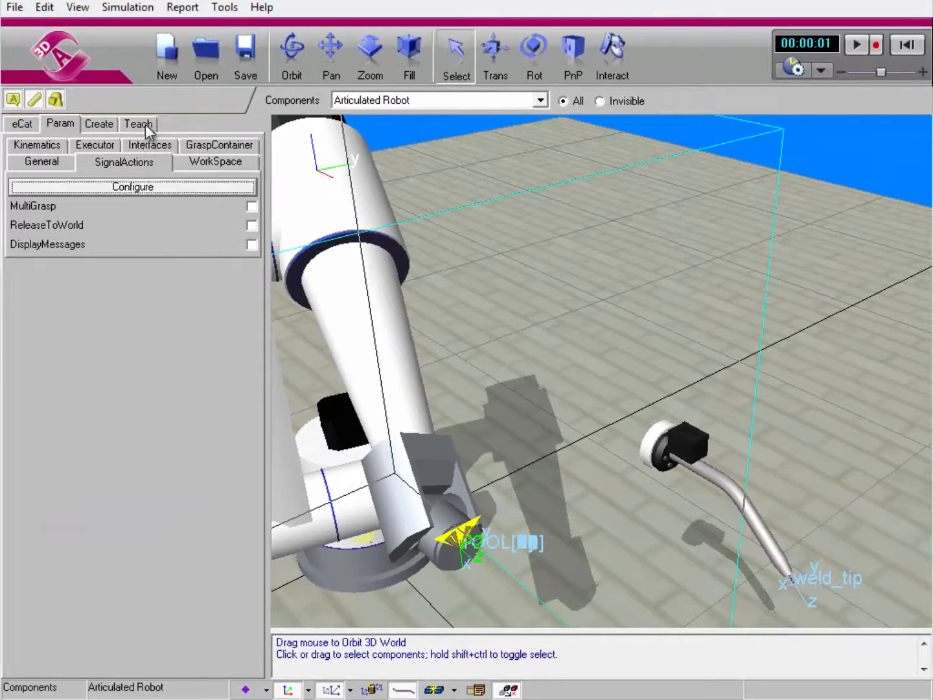
Step: Reset the simulation and rerun the robot program to check the torch mounting on the flange
{"action": "left_click", "coordinate": [138, 123]}
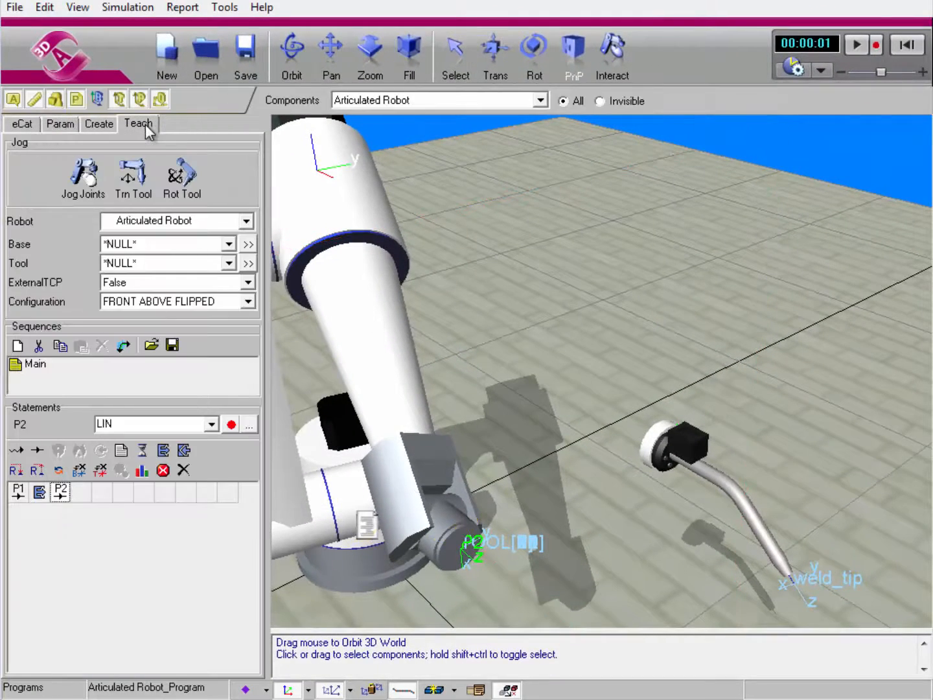
{"action": "left_click", "coordinate": [907, 46]}
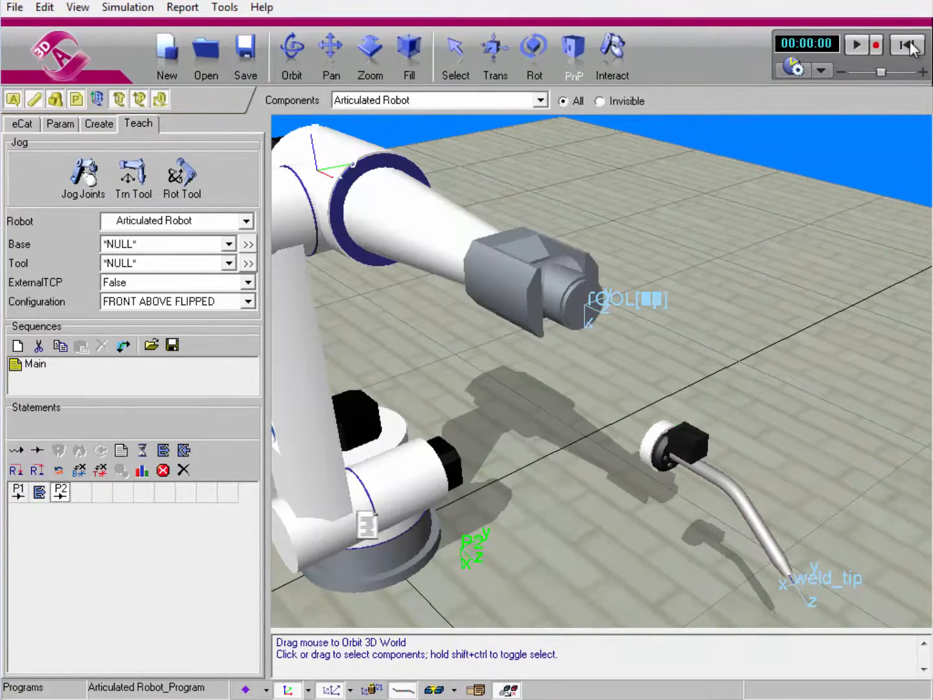
{"action": "left_click", "coordinate": [860, 46]}
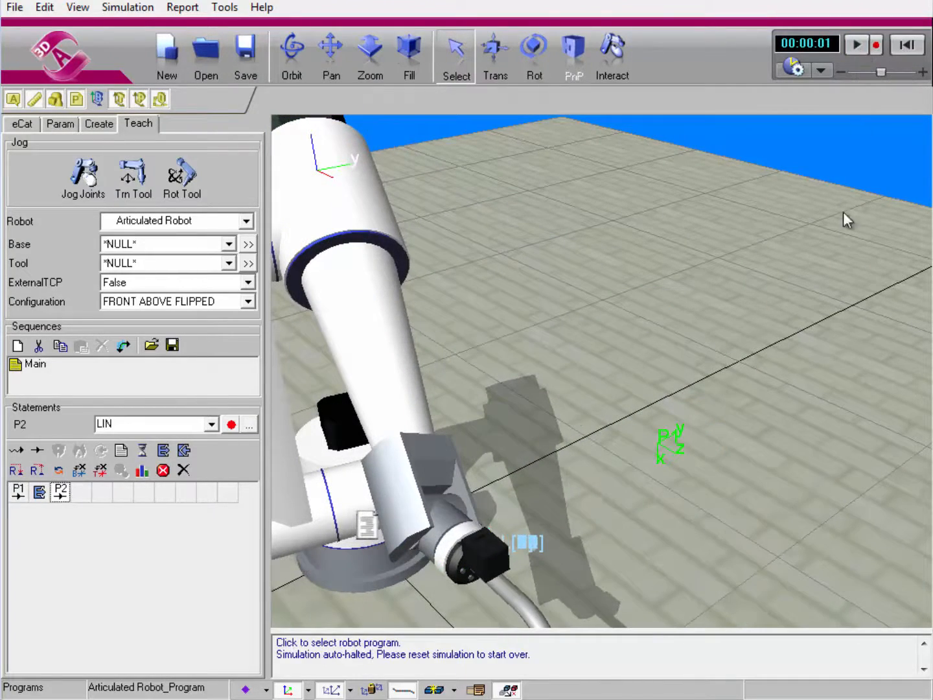
{"action": "middle_click_drag", "start_coordinate": [743, 486], "coordinate": [755, 406]}
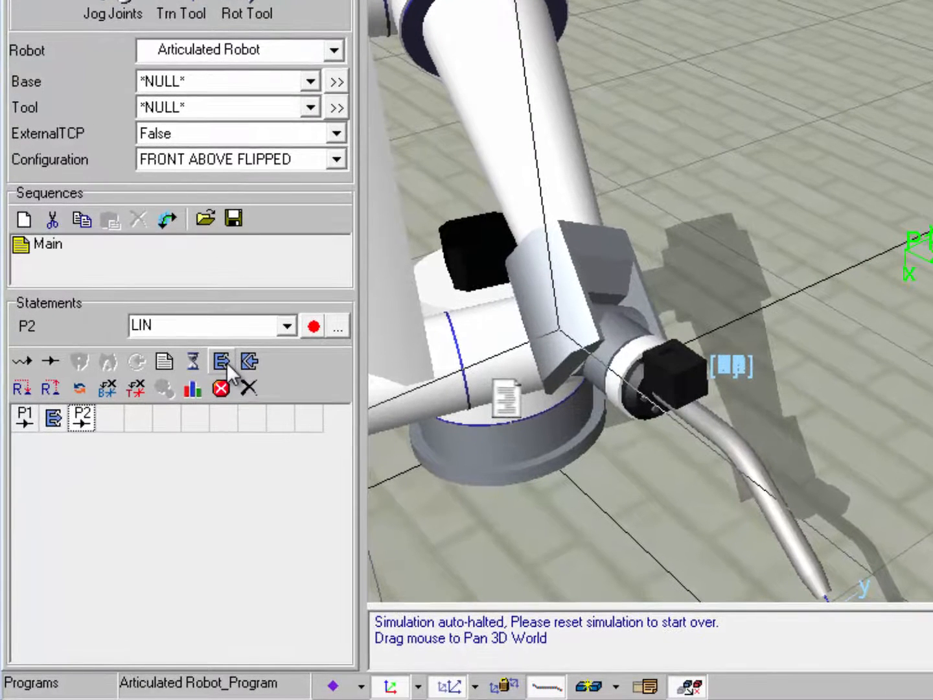
Step: Append a statement to the Main sequence that sets output 33 to false
{"action": "left_click", "coordinate": [221, 360]}
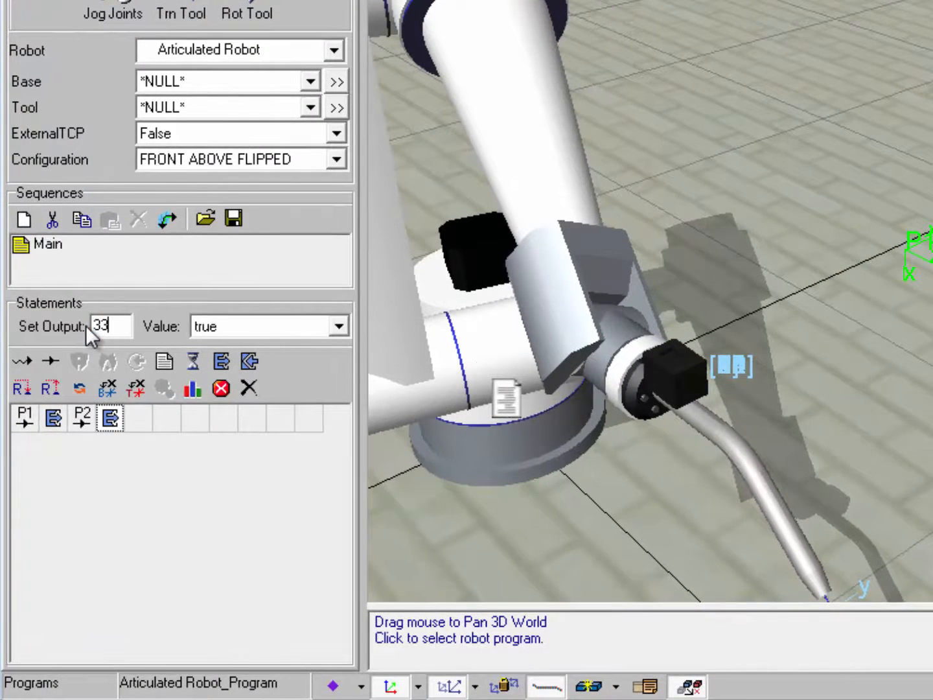
{"action": "type", "text": "33"}
{"action": "left_click", "coordinate": [336, 326]}
{"action": "left_click", "coordinate": [315, 348]}
Step: Jog the robot TCP along Y to about 524 mm and record a third linear motion
{"action": "left_click", "coordinate": [182, 12]}
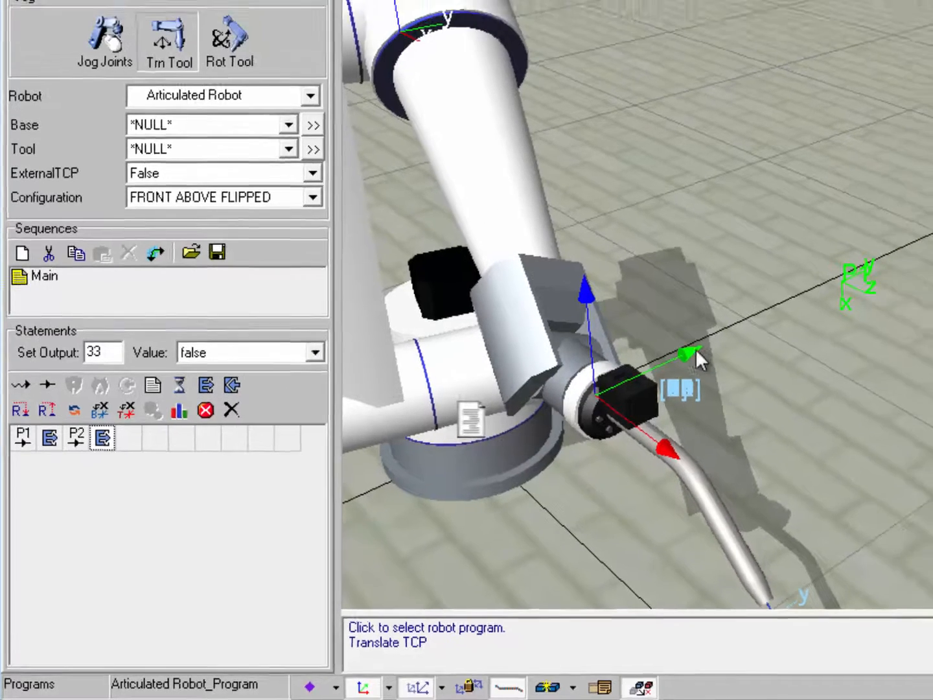
{"action": "left_click_drag", "start_coordinate": [695, 349], "coordinate": [799, 298]}
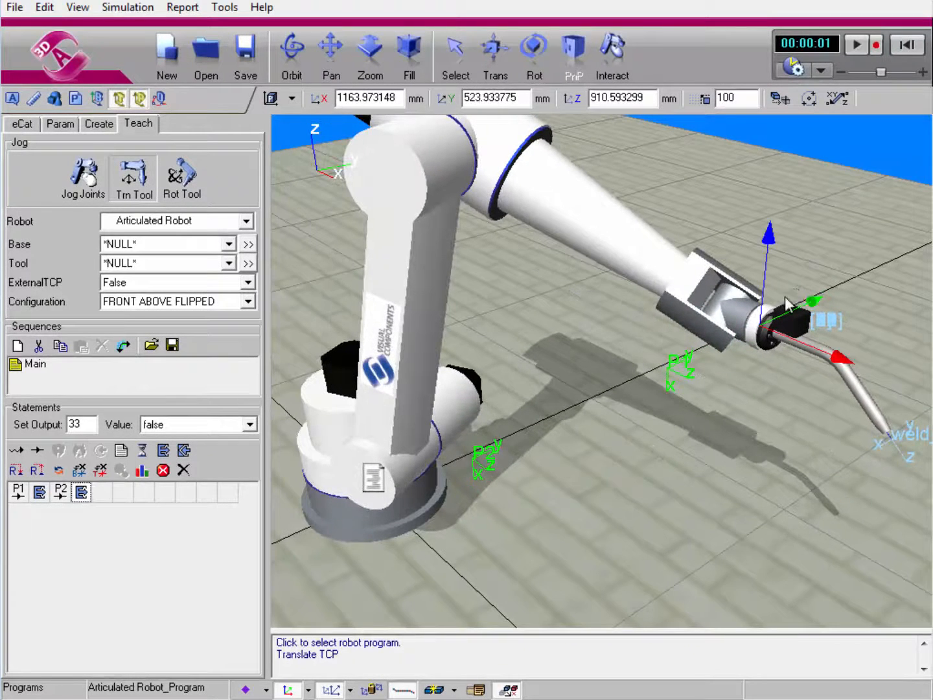
{"action": "left_click", "coordinate": [37, 450]}
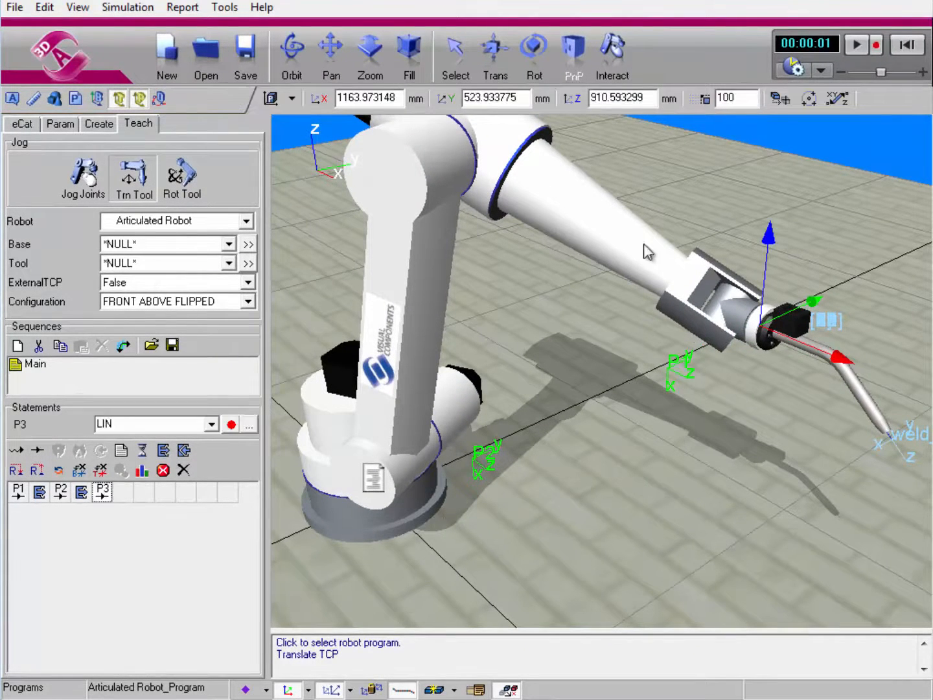
Step: Rerun the complete mount and unmount program from the start and check the robot's tool list for the weld_tip frame
{"action": "left_click", "coordinate": [907, 44]}
{"action": "left_click", "coordinate": [864, 47]}
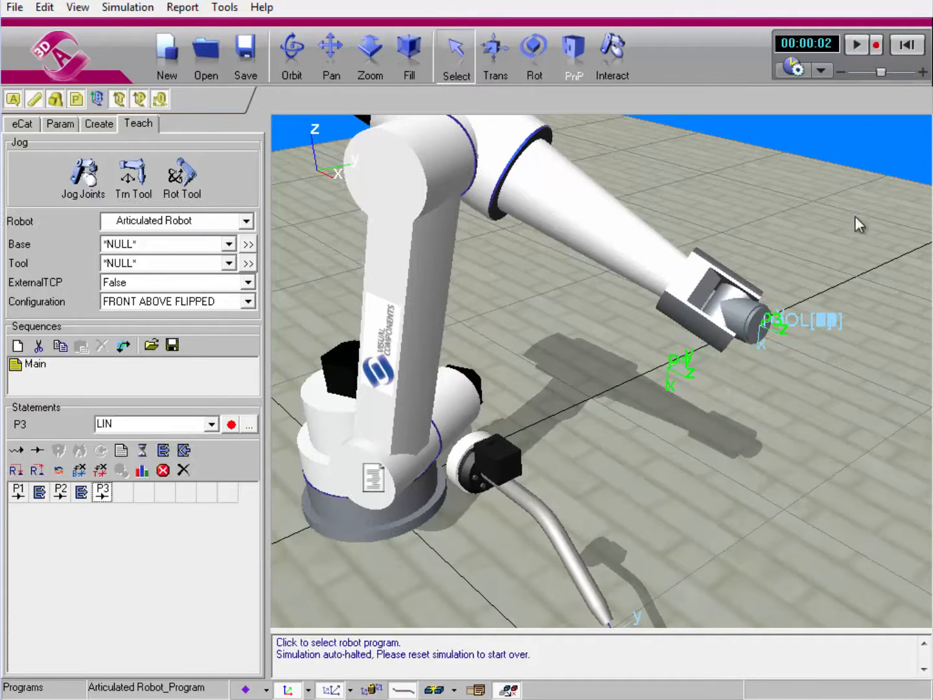
{"action": "right_click_drag", "start_coordinate": [872, 420], "coordinate": [874, 421]}
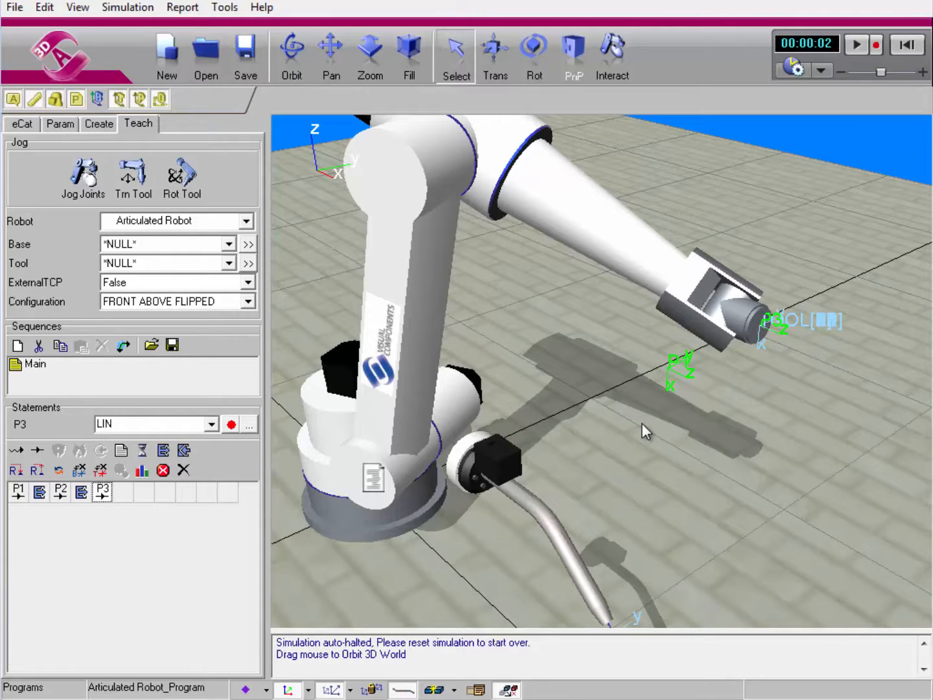
{"action": "left_click", "coordinate": [229, 262]}
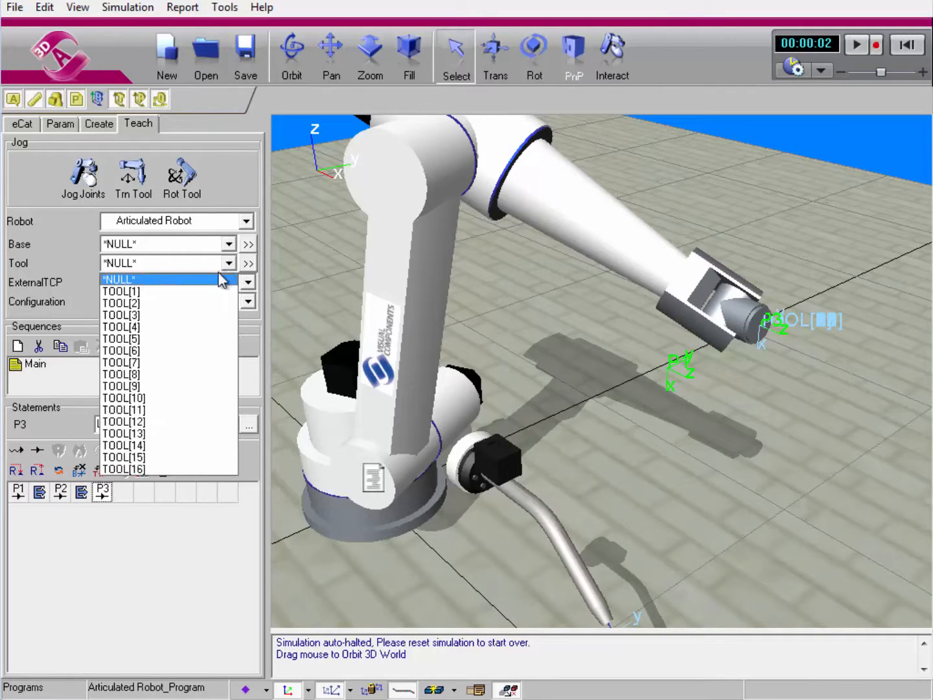
Step: Translate the TOOL[1] frame about 382 mm along its X axis, and rerun the simulation from the start
{"action": "left_click", "coordinate": [216, 292]}
{"action": "left_click", "coordinate": [247, 264]}
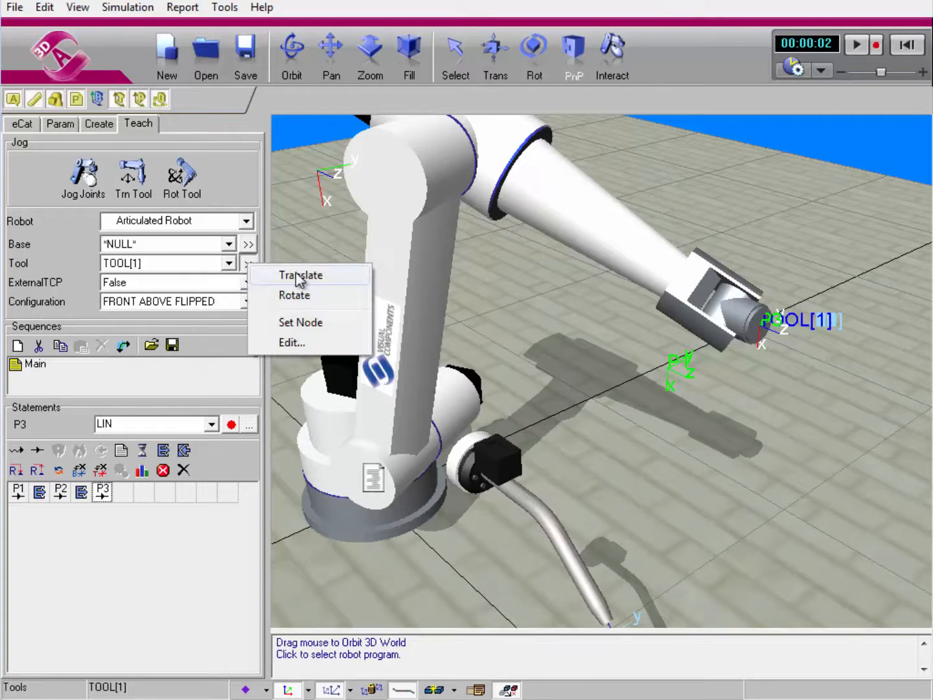
{"action": "left_click", "coordinate": [343, 272]}
{"action": "left_click_drag", "start_coordinate": [753, 409], "coordinate": [755, 531]}
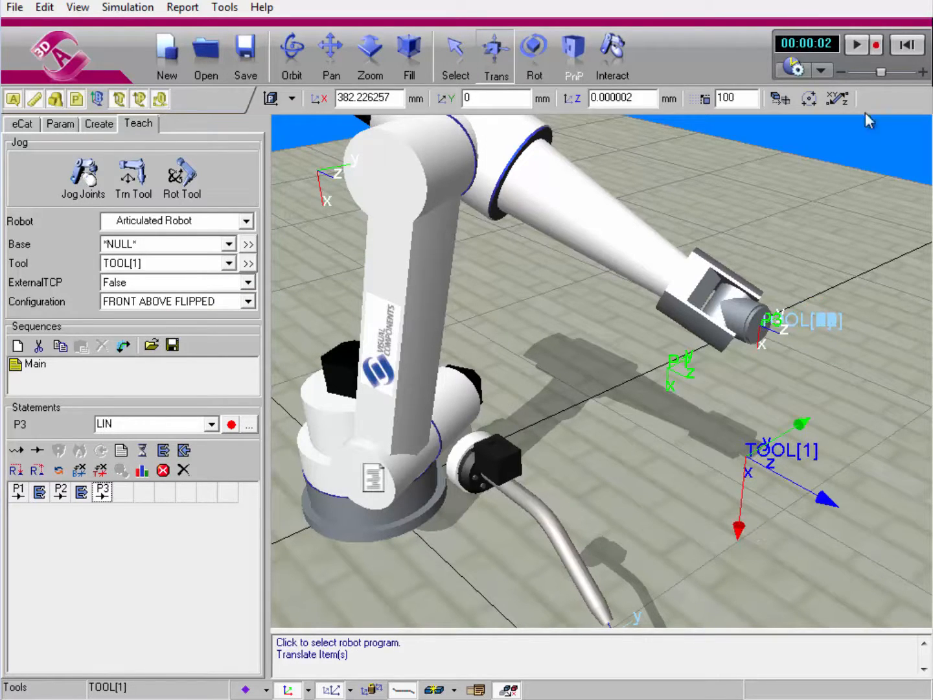
{"action": "left_click", "coordinate": [908, 45]}
{"action": "left_click", "coordinate": [860, 49]}
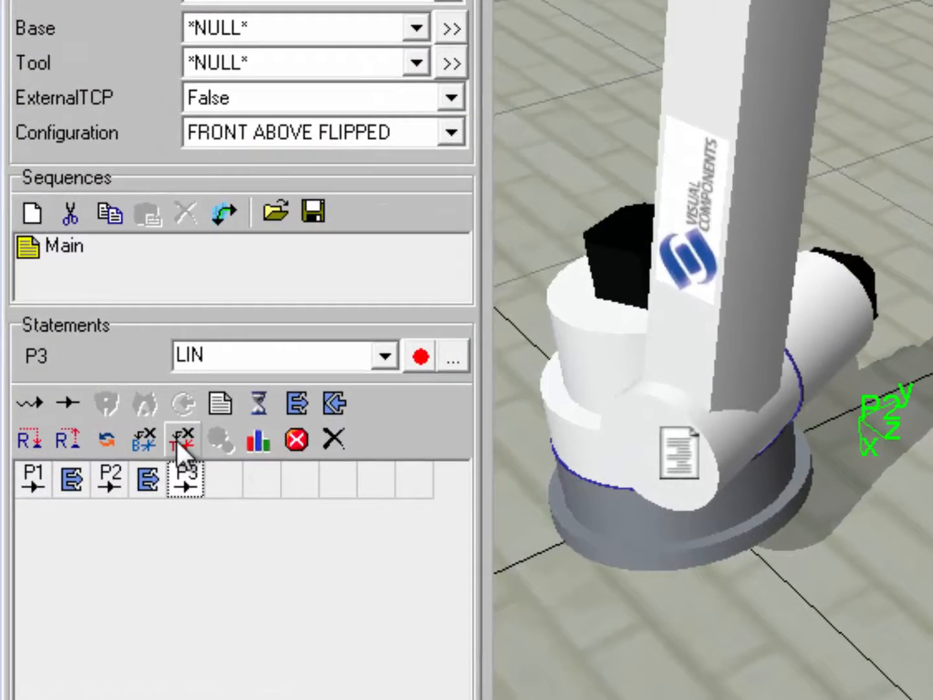
Step: Add a relative tool definition statement for TOOL[1] with Position.X -382.226257 mm, and place it first in the Main sequence
{"action": "left_click", "coordinate": [124, 462]}
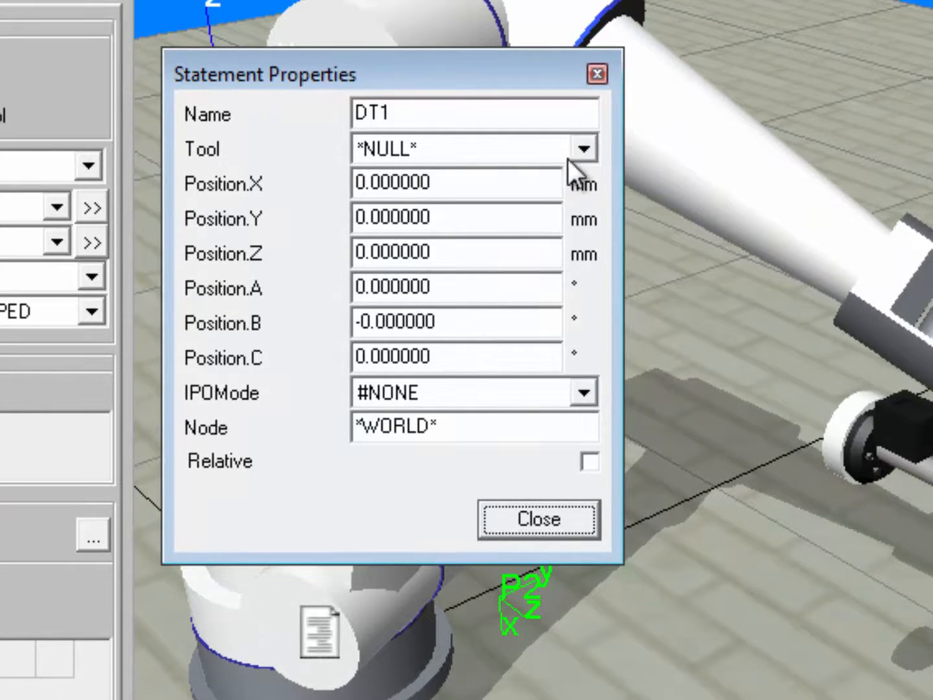
{"action": "left_click", "coordinate": [569, 158]}
{"action": "left_click", "coordinate": [559, 200]}
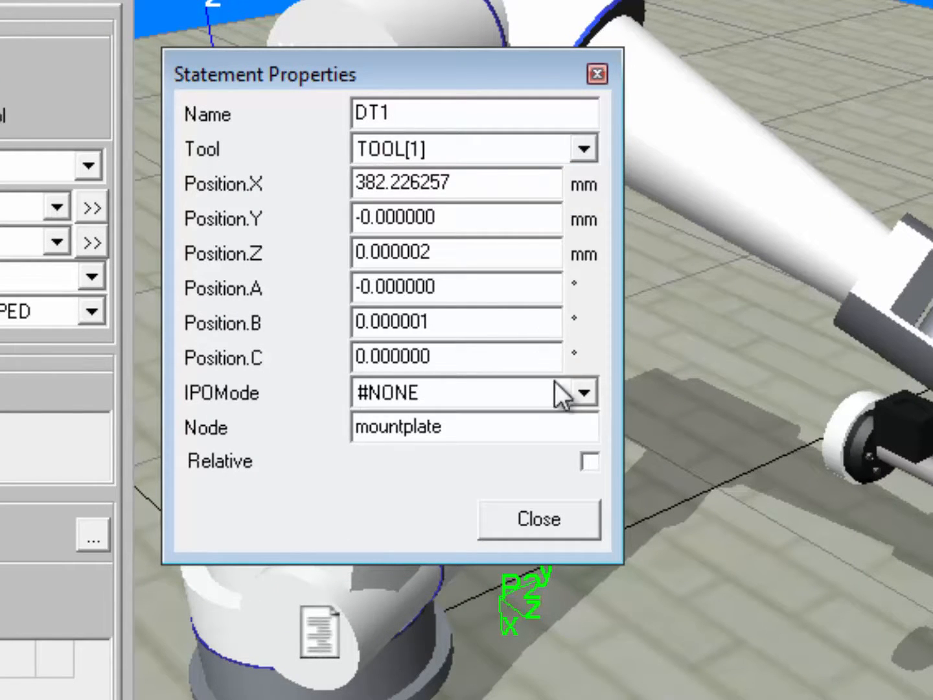
{"action": "left_click", "coordinate": [590, 458]}
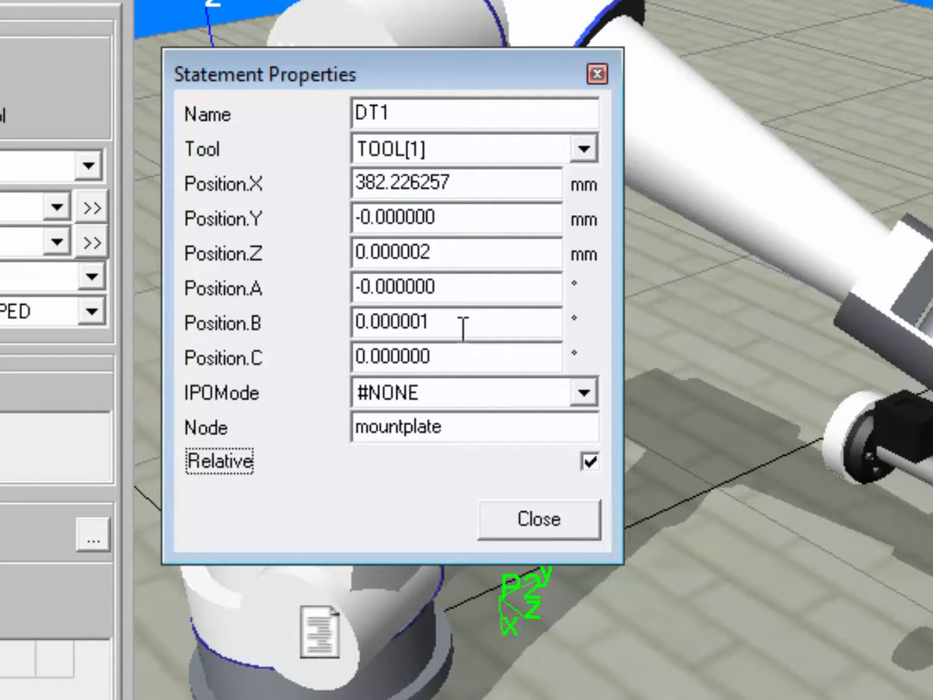
{"action": "left_click", "coordinate": [356, 183]}
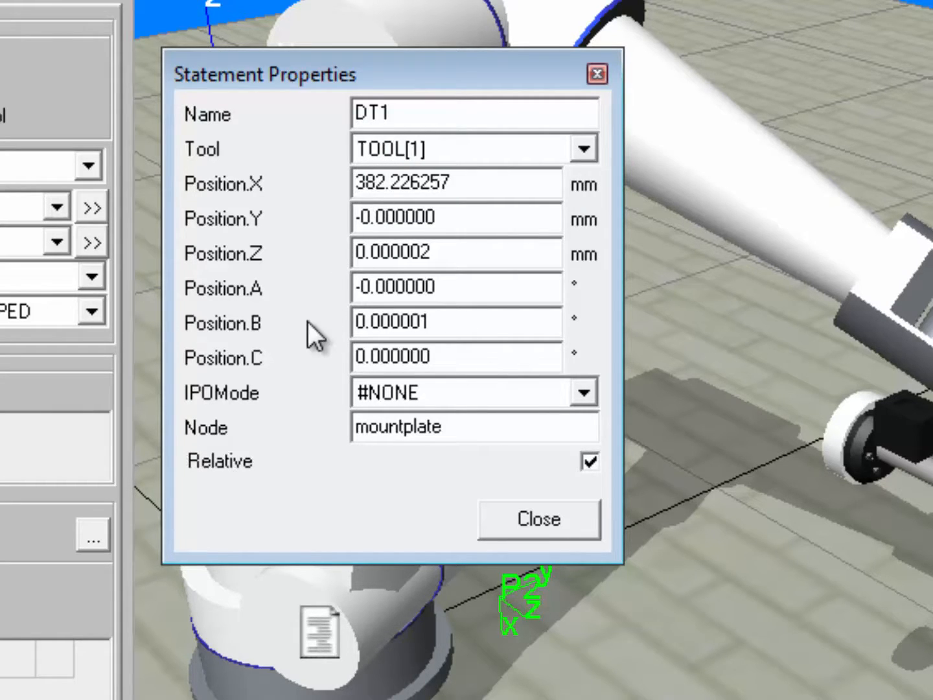
{"action": "type", "text": "-"}
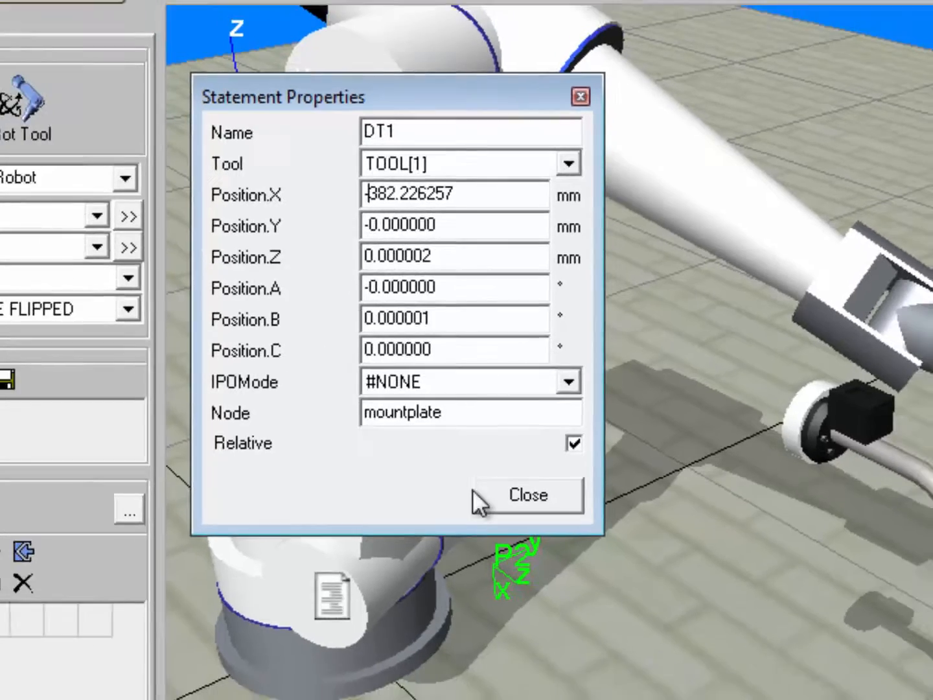
{"action": "left_click", "coordinate": [486, 520]}
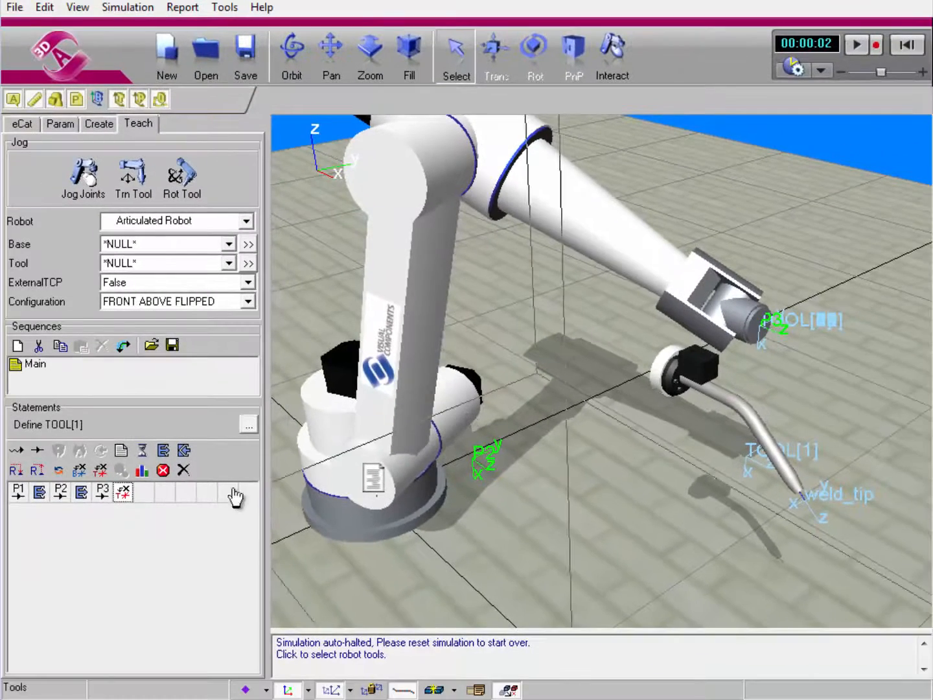
{"action": "left_click_drag", "start_coordinate": [121, 493], "coordinate": [17, 505]}
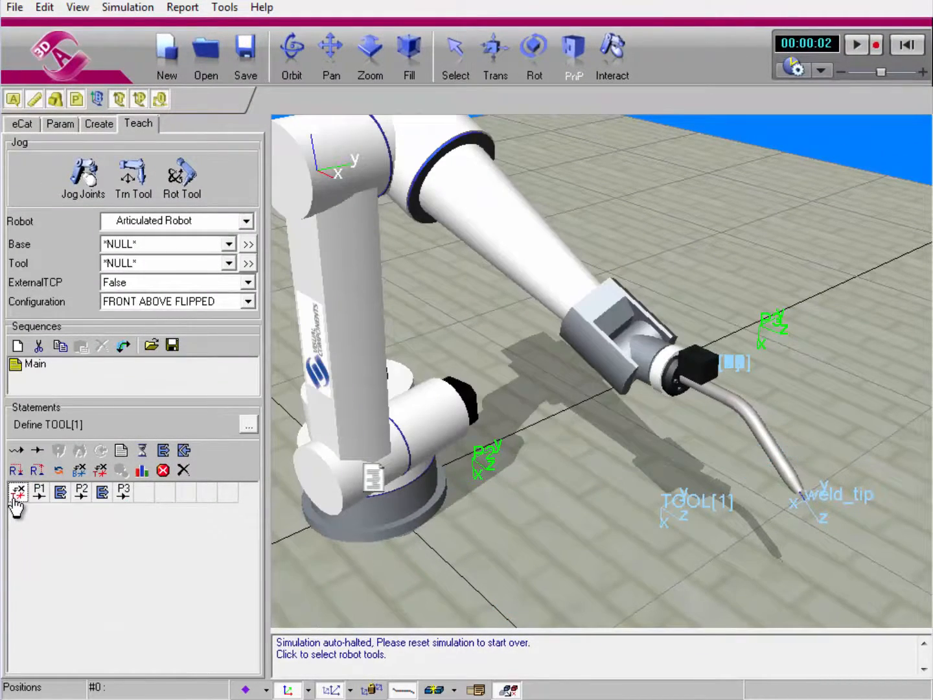
Step: Reset the simulation and replay the program to check how the TOOL[1] definition statement acts
{"action": "left_click", "coordinate": [907, 45]}
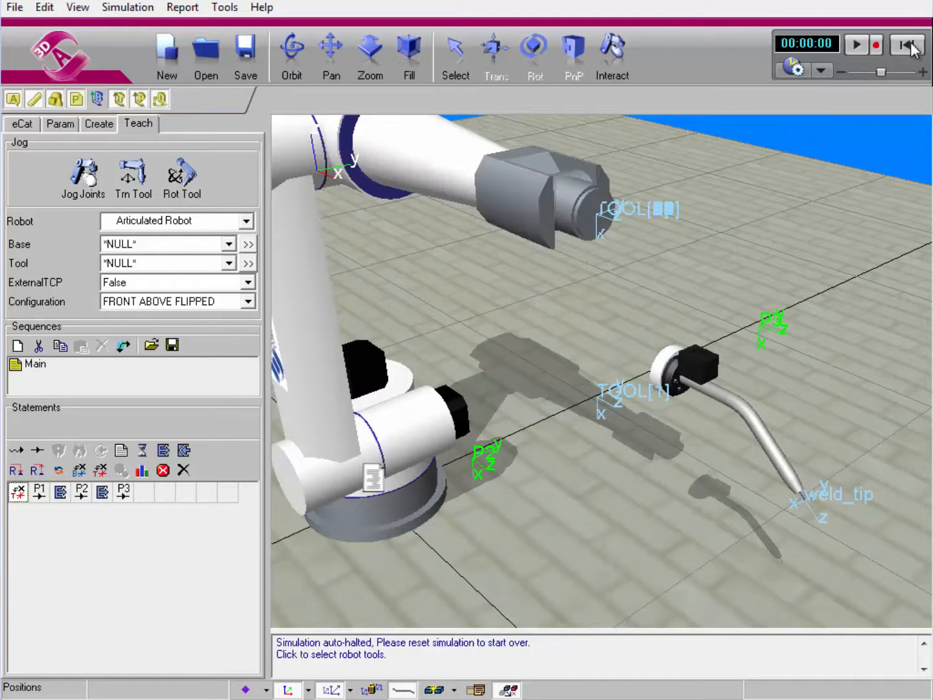
{"action": "left_click", "coordinate": [858, 44]}
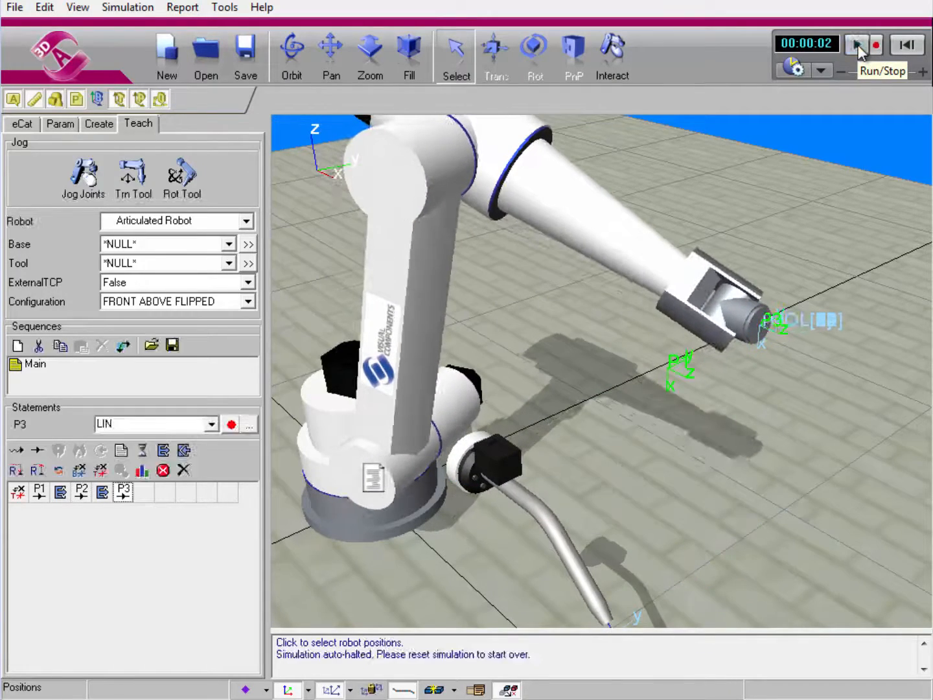
{"action": "left_click", "coordinate": [907, 45]}
{"action": "left_click", "coordinate": [856, 44]}
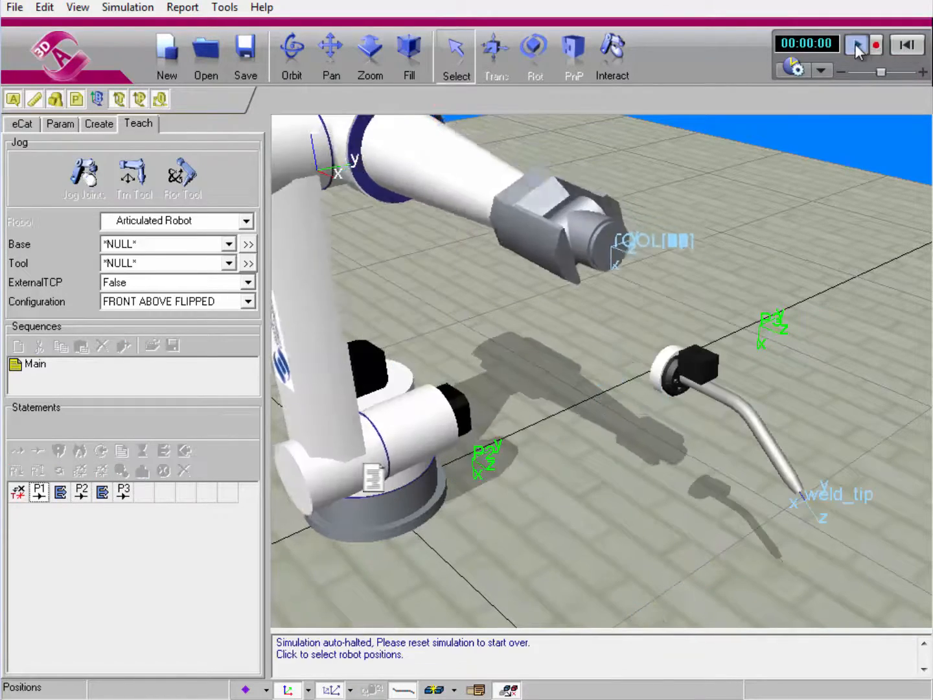
Step: Lower the simulation speed and replay the program from the start to watch the TOOL[1] frame
{"action": "left_click", "coordinate": [855, 43]}
{"action": "left_click", "coordinate": [907, 46]}
{"action": "left_click_drag", "start_coordinate": [882, 73], "coordinate": [861, 75]}
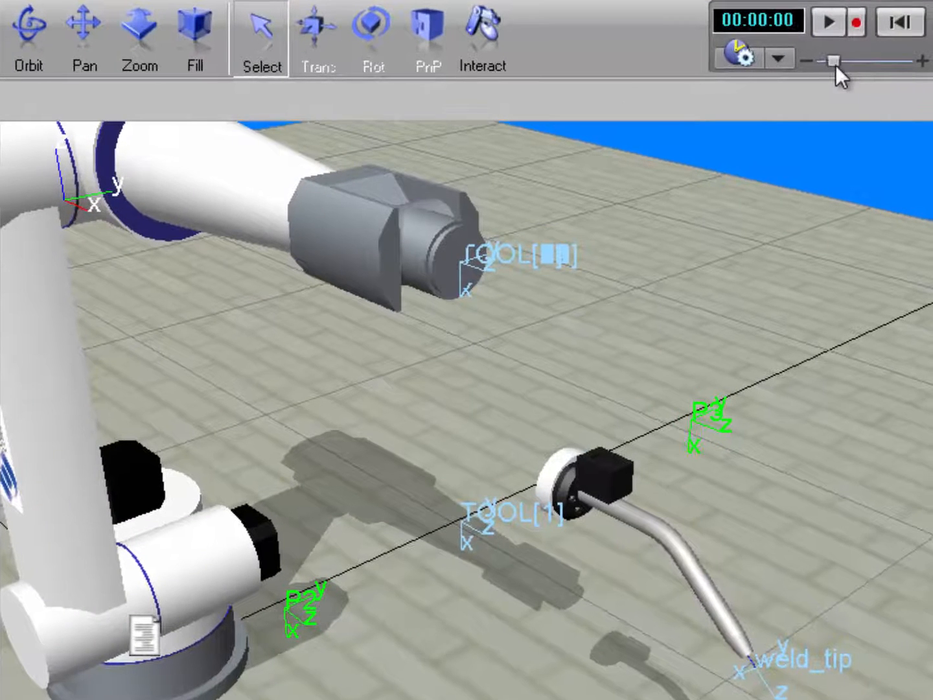
{"action": "left_click", "coordinate": [831, 23]}
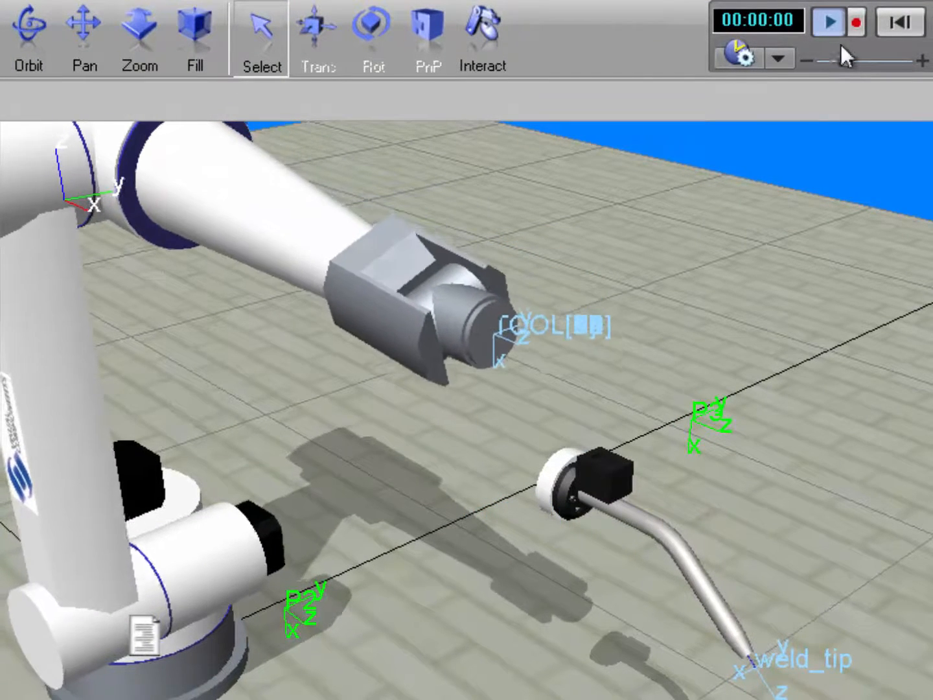
{"action": "left_click_drag", "start_coordinate": [847, 61], "coordinate": [849, 62]}
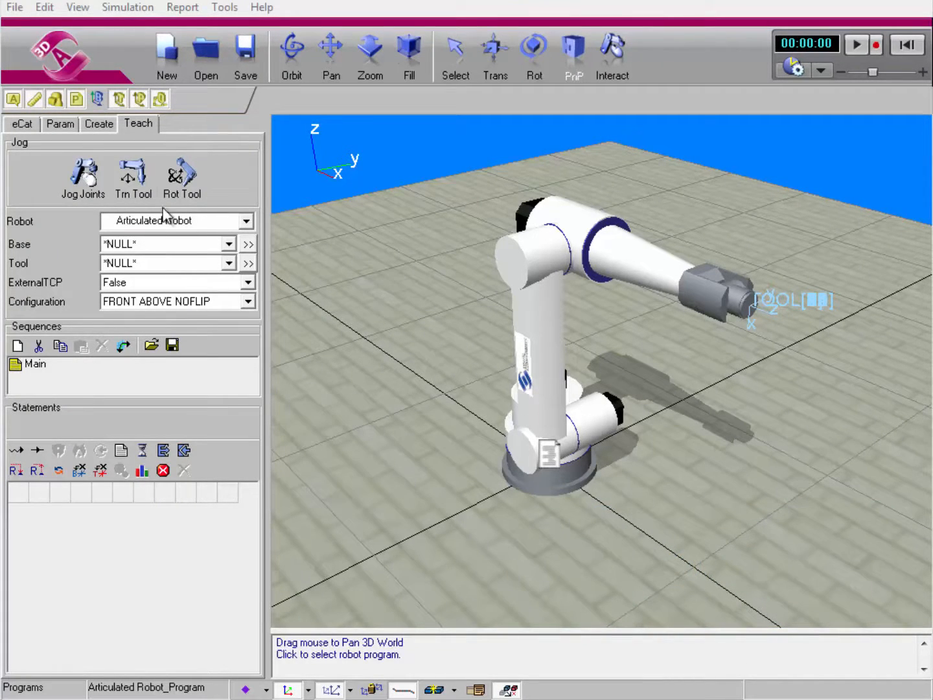
Step: Record the robot's current TCP position as linear motion P1 in the empty Main sequence, and change its type to PTP
{"action": "left_click", "coordinate": [140, 178]}
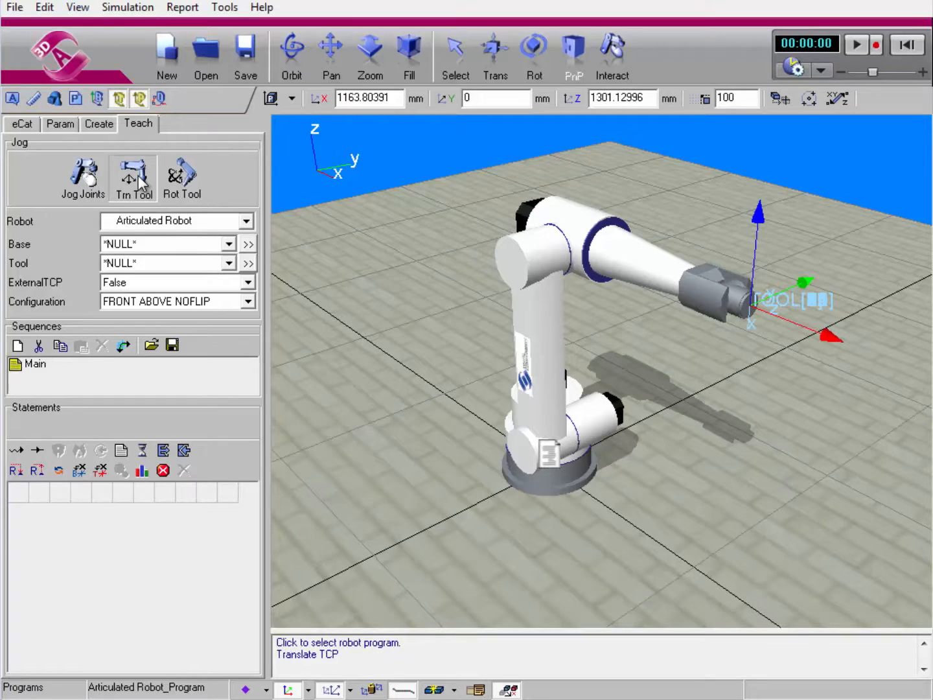
{"action": "left_click", "coordinate": [38, 450]}
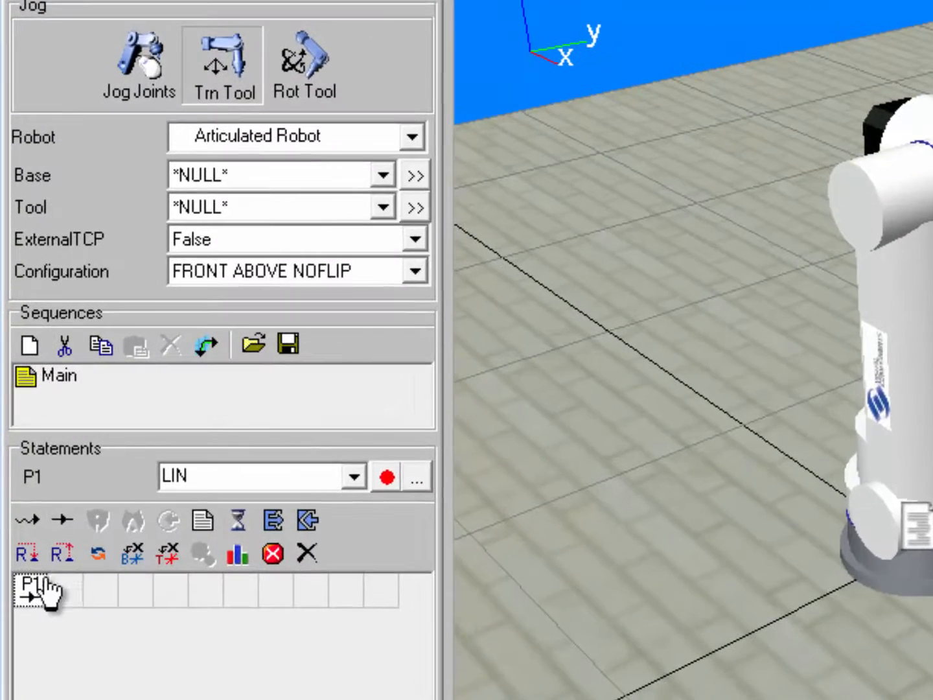
{"action": "double_click", "coordinate": [21, 493]}
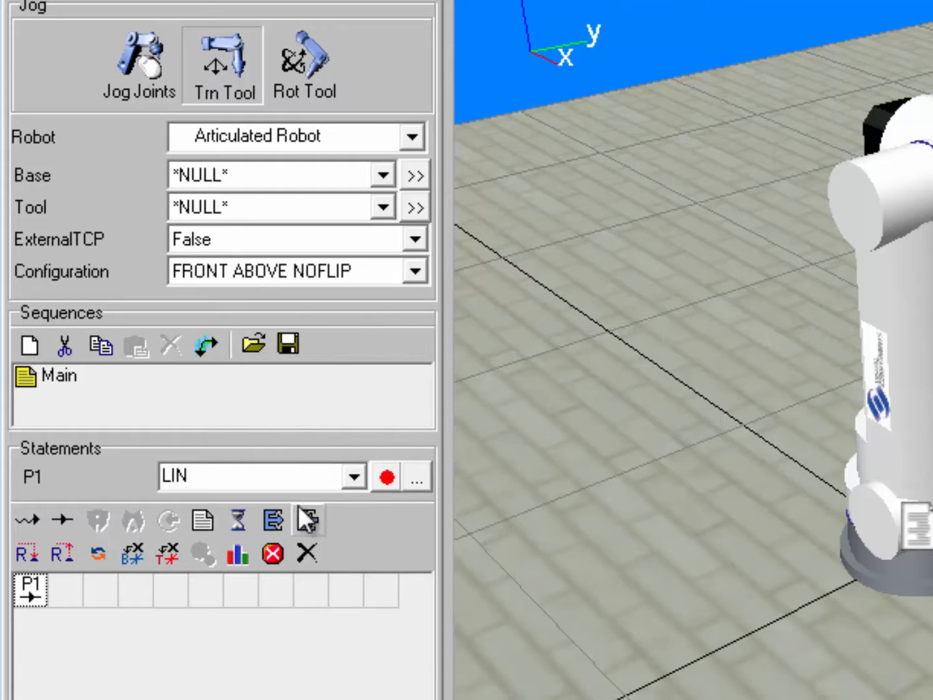
{"action": "left_click", "coordinate": [355, 478]}
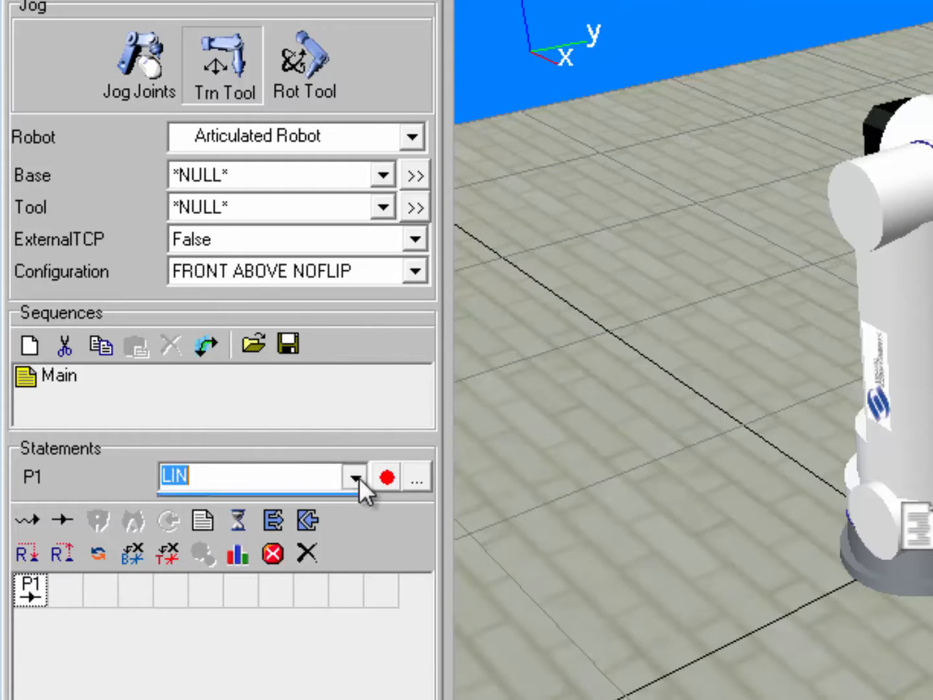
{"action": "left_click", "coordinate": [354, 504]}
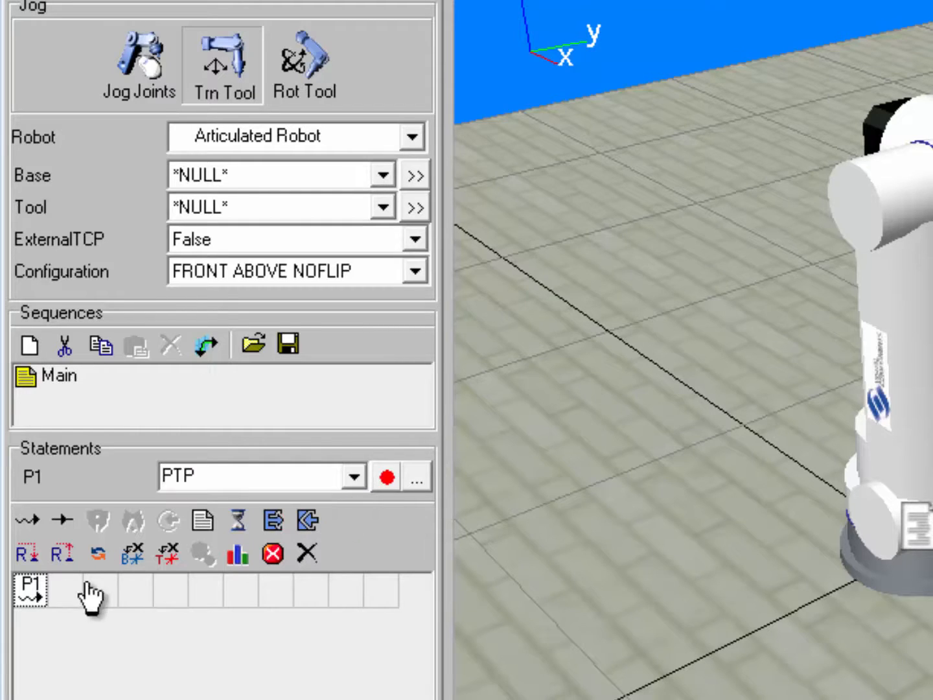
Step: Examine the robot configuration stored in the statement properties of P1
{"action": "double_click", "coordinate": [26, 592]}
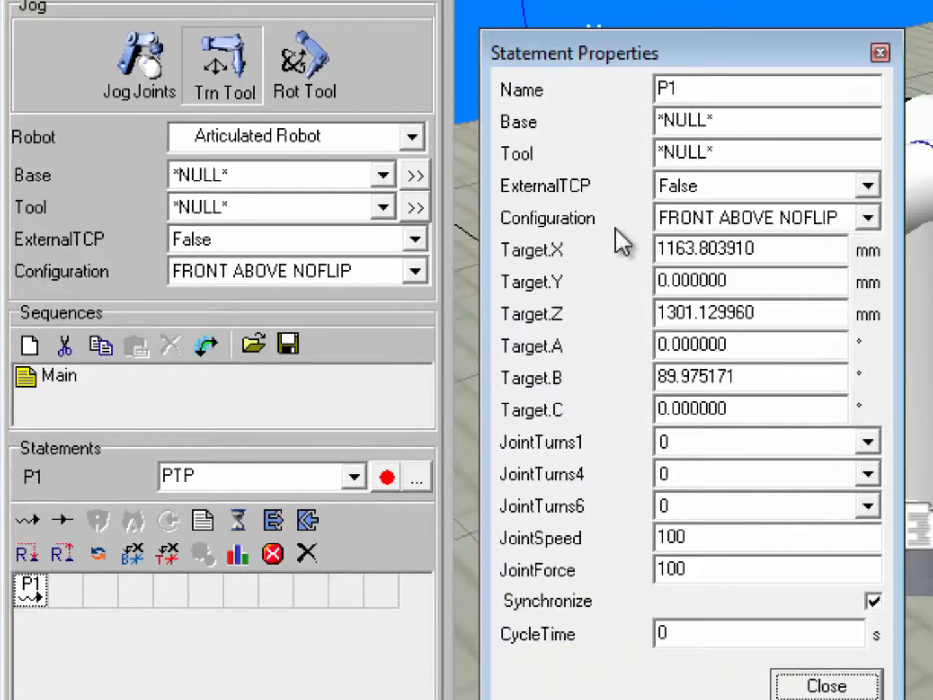
{"action": "left_click", "coordinate": [766, 215]}
{"action": "left_click", "coordinate": [818, 688]}
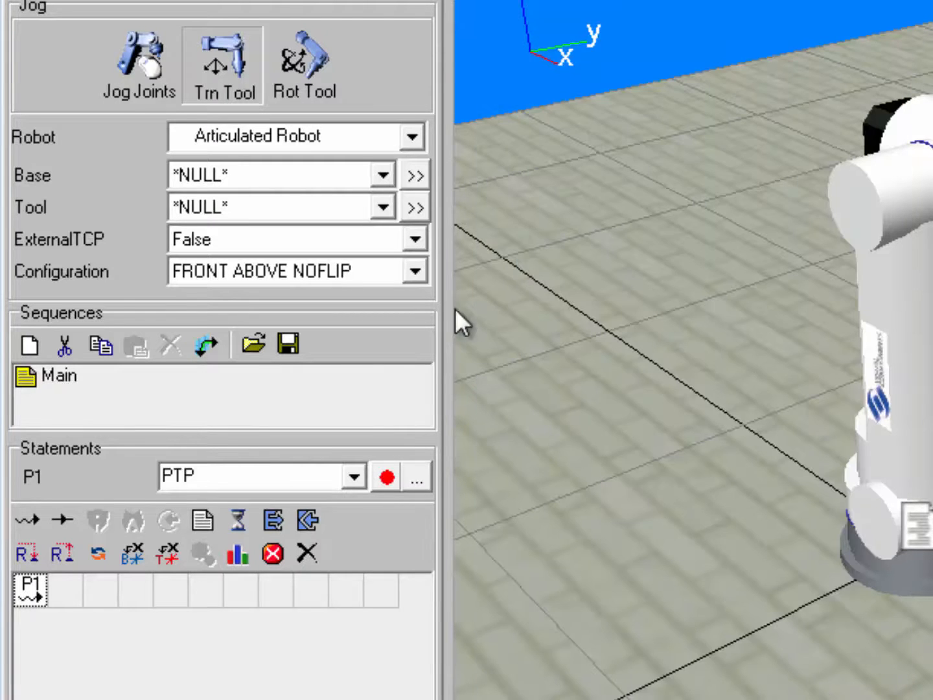
Step: Preview the robot's alternative arm configurations at P1 and select BACK BELOW NOFLIP
{"action": "left_click", "coordinate": [420, 275]}
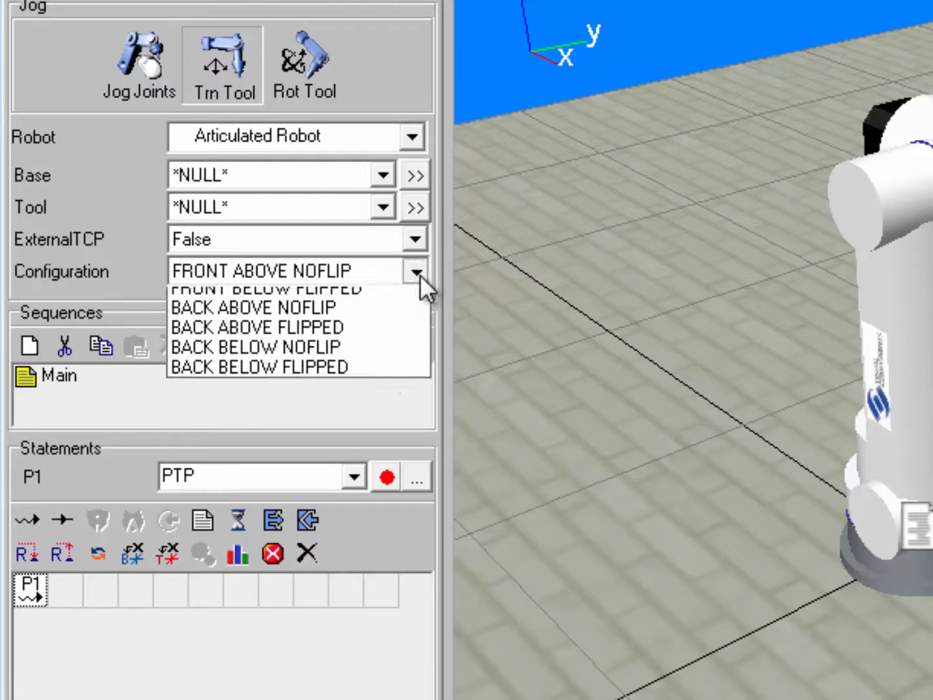
{"action": "key", "text": "Down"}
{"action": "key", "text": "Down"}
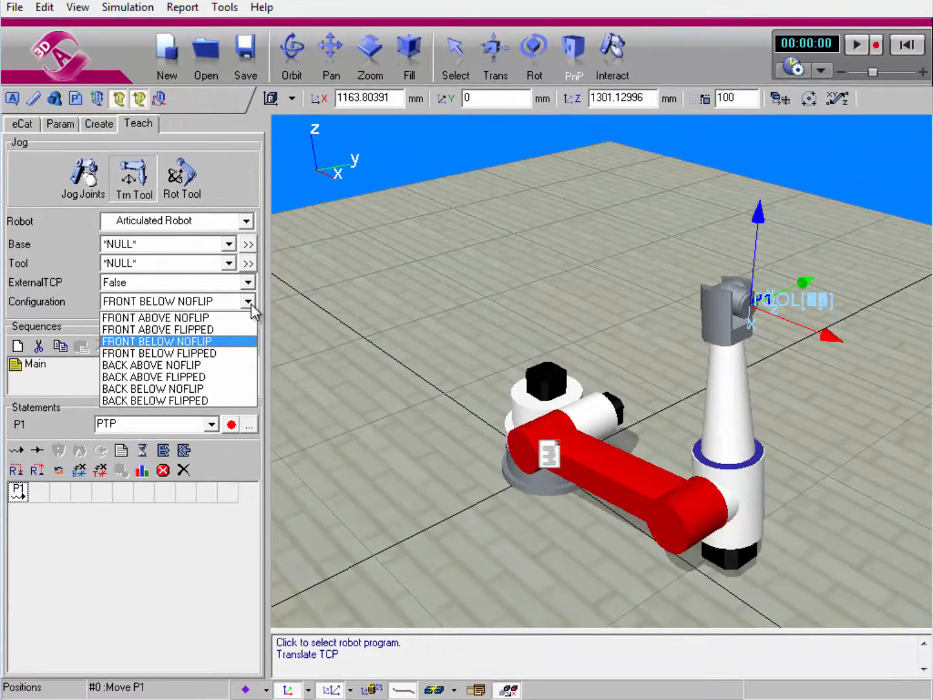
{"action": "key", "text": "Down"}
{"action": "key", "text": "Down"}
{"action": "key", "text": "Down"}
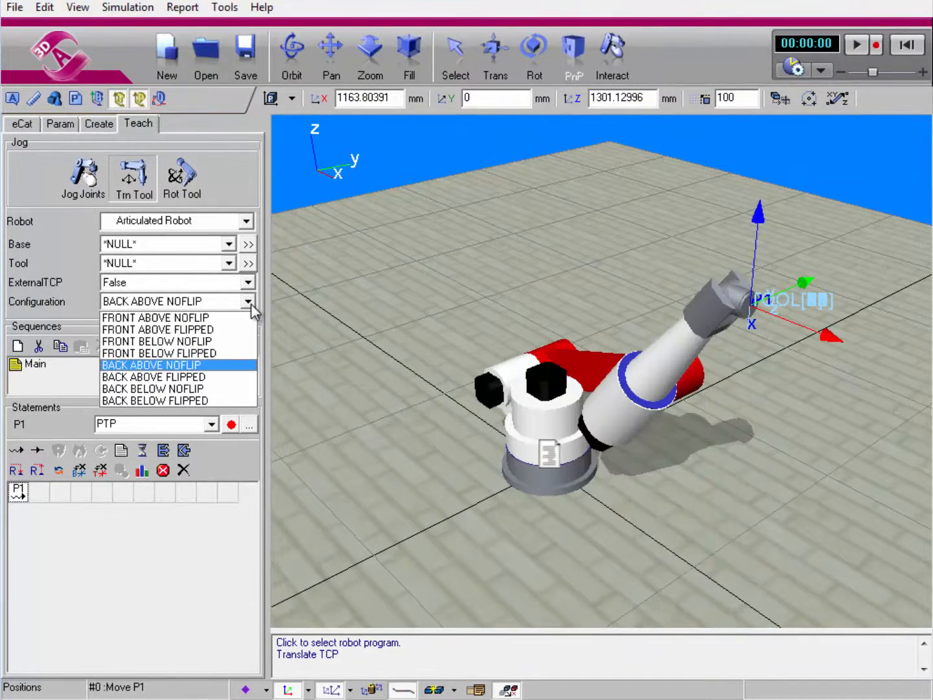
{"action": "key", "text": "Down"}
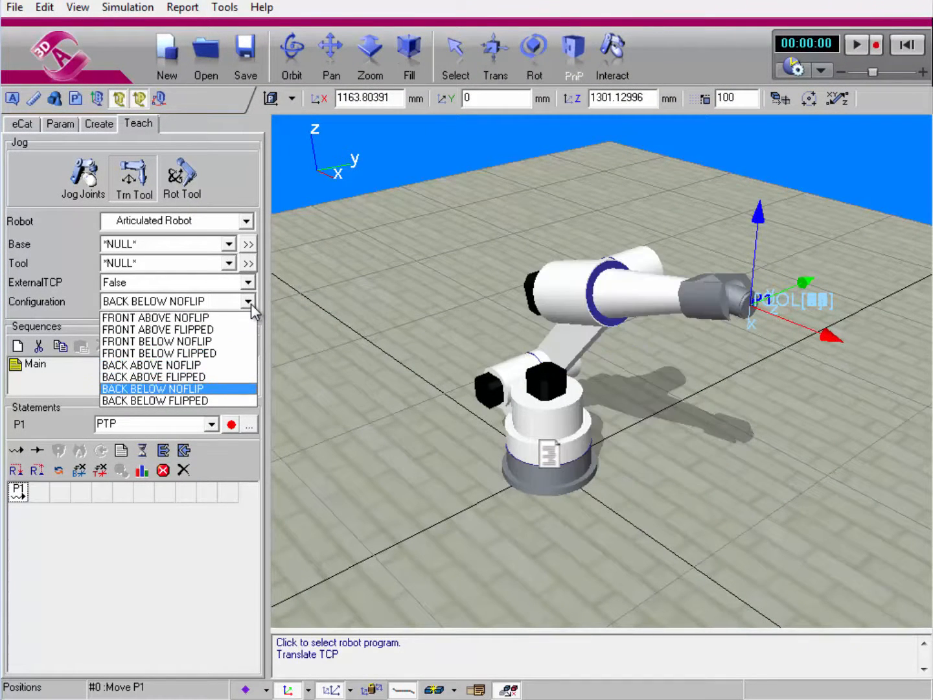
{"action": "left_click", "coordinate": [220, 388]}
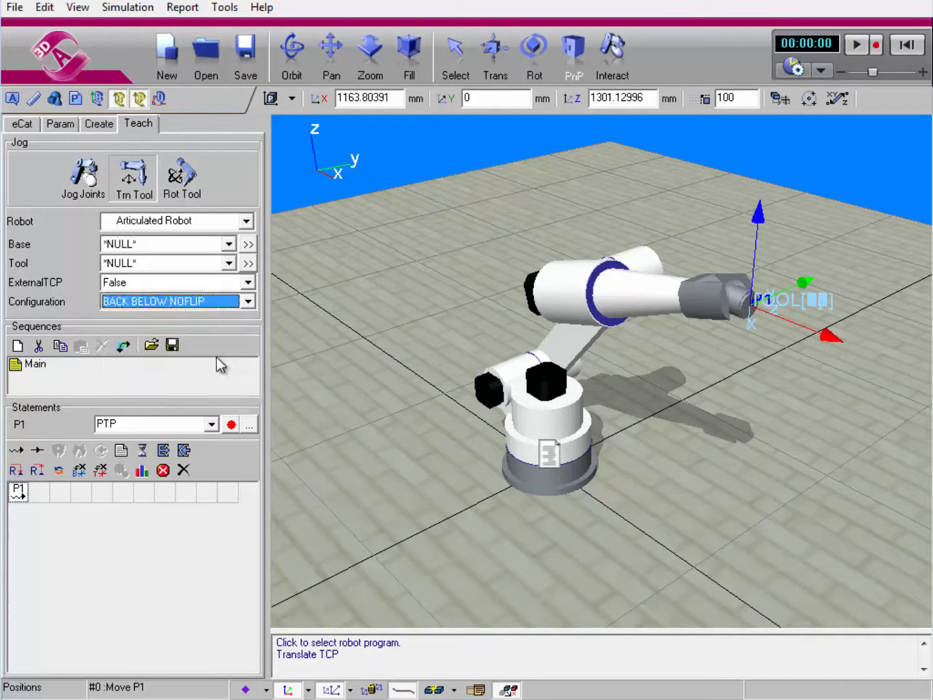
Step: Re-record P1 with the selected arm configuration, and run the simulation from the start
{"action": "left_click", "coordinate": [231, 428]}
{"action": "left_click", "coordinate": [906, 47]}
{"action": "left_click", "coordinate": [862, 46]}
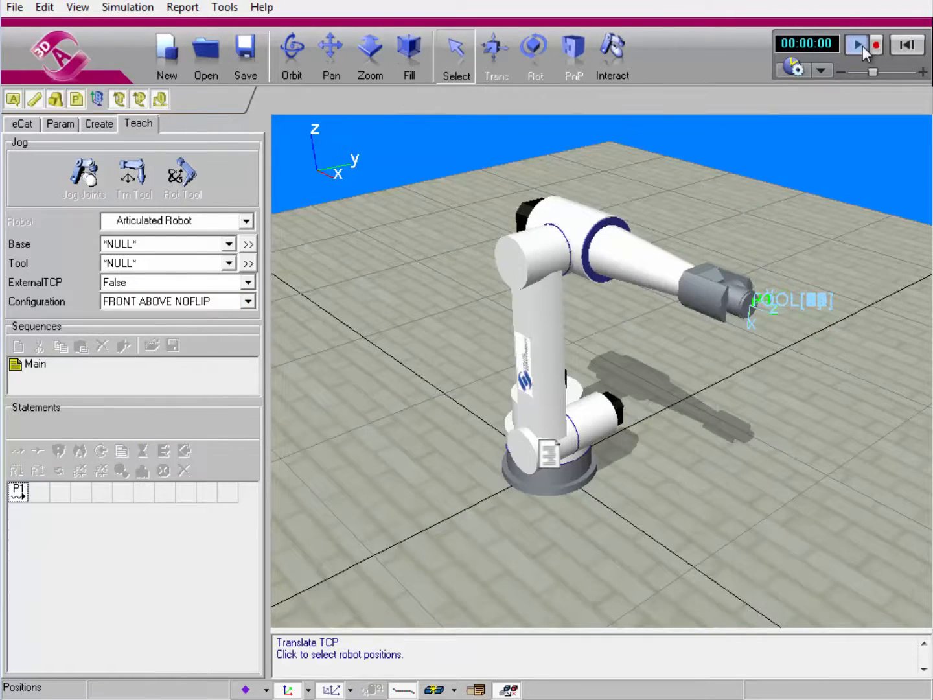